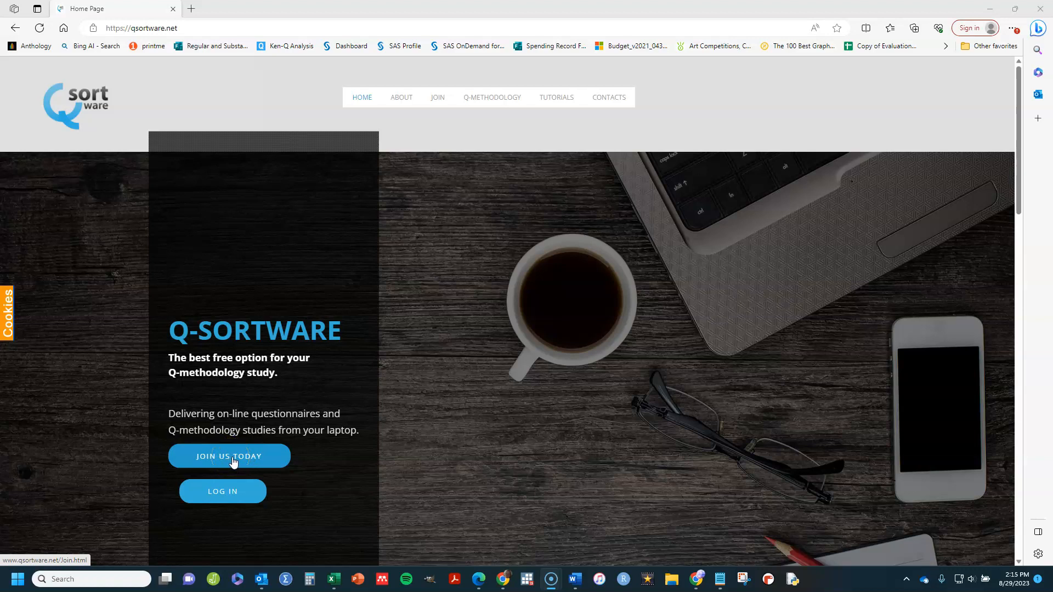
Close the Q-Sortware home page window, open the admin application's settings and look through the list of existing procedures
{"action": "left_click", "coordinate": [1039, 8]}
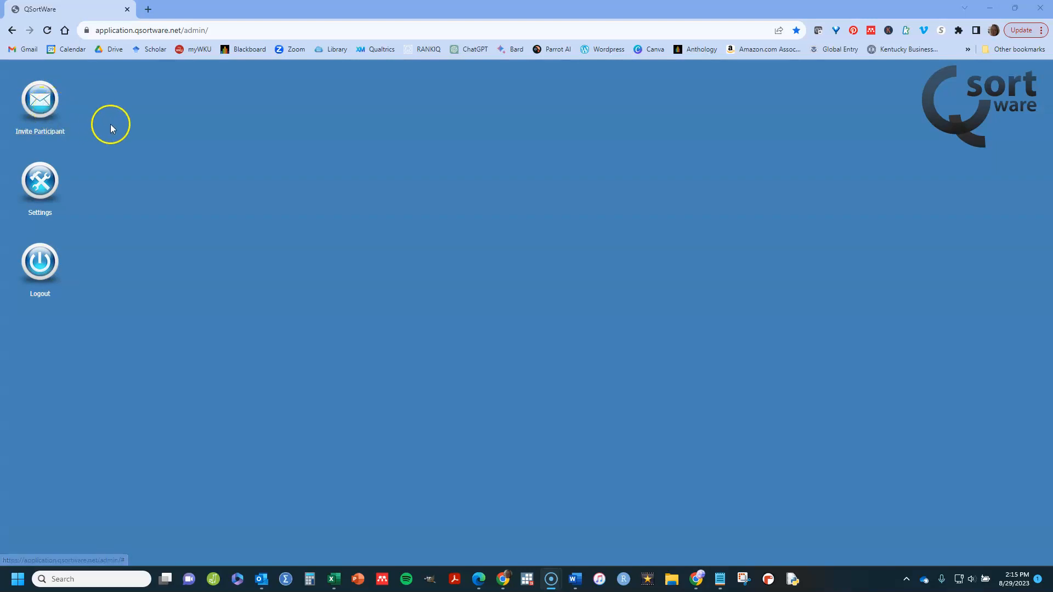
{"action": "left_click", "coordinate": [38, 188]}
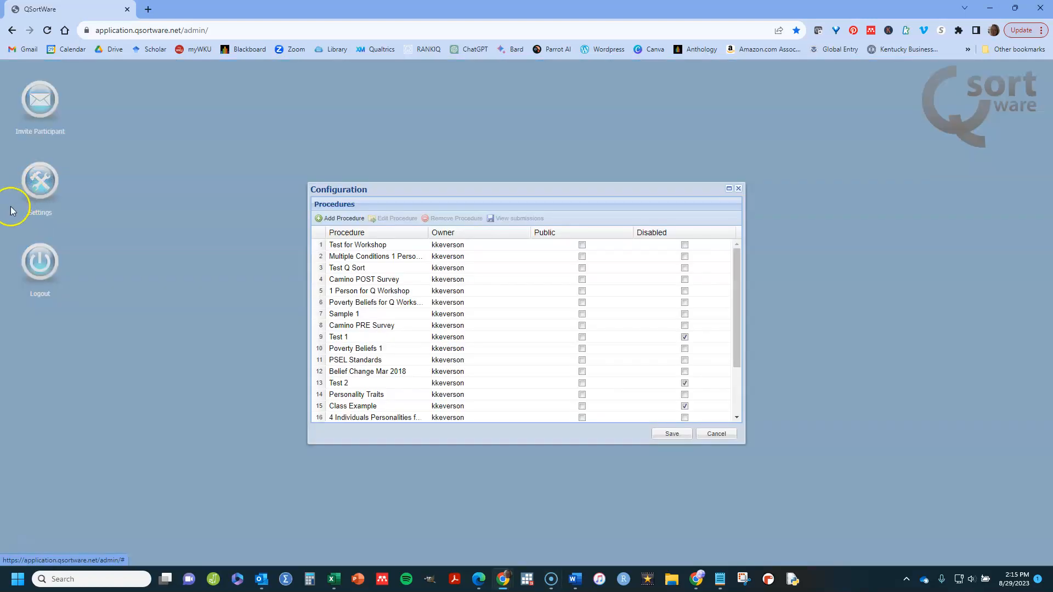
{"action": "left_click_drag", "start_coordinate": [735, 251], "coordinate": [748, 306]}
{"action": "left_click_drag", "start_coordinate": [750, 349], "coordinate": [737, 243]}
{"action": "left_click_drag", "start_coordinate": [737, 308], "coordinate": [750, 372]}
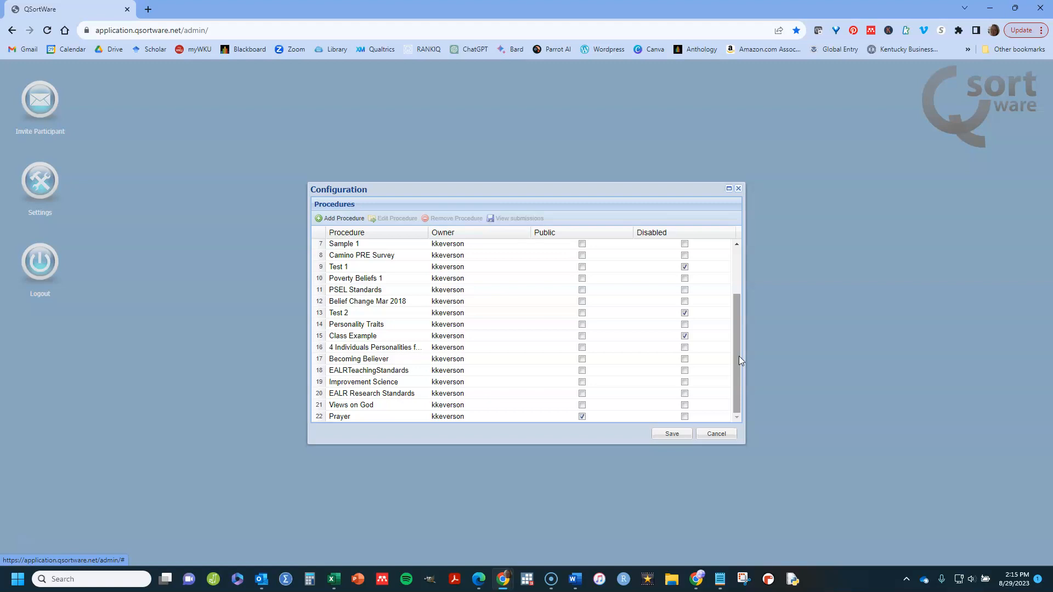
{"action": "scroll", "coordinate": [738, 345], "scroll_direction": "up", "scroll_amount": 1}
{"action": "scroll", "coordinate": [740, 343], "scroll_direction": "down", "scroll_amount": 1}
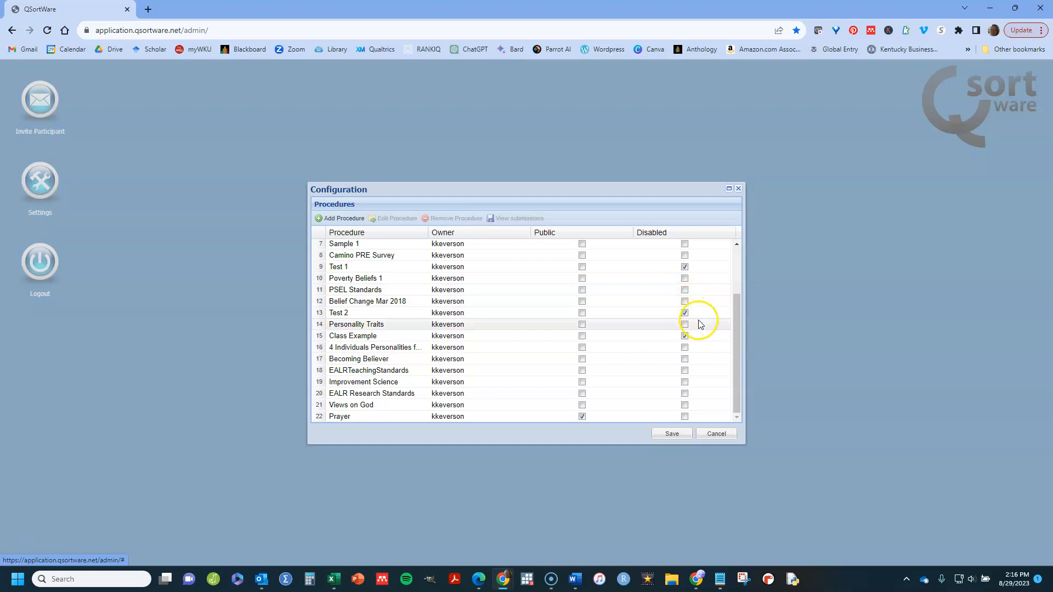
{"action": "mouse_move", "coordinate": [741, 366]}
{"action": "left_mouse_down"}
{"action": "mouse_move", "coordinate": [740, 281]}
{"action": "mouse_move", "coordinate": [748, 353]}
{"action": "left_mouse_up"}
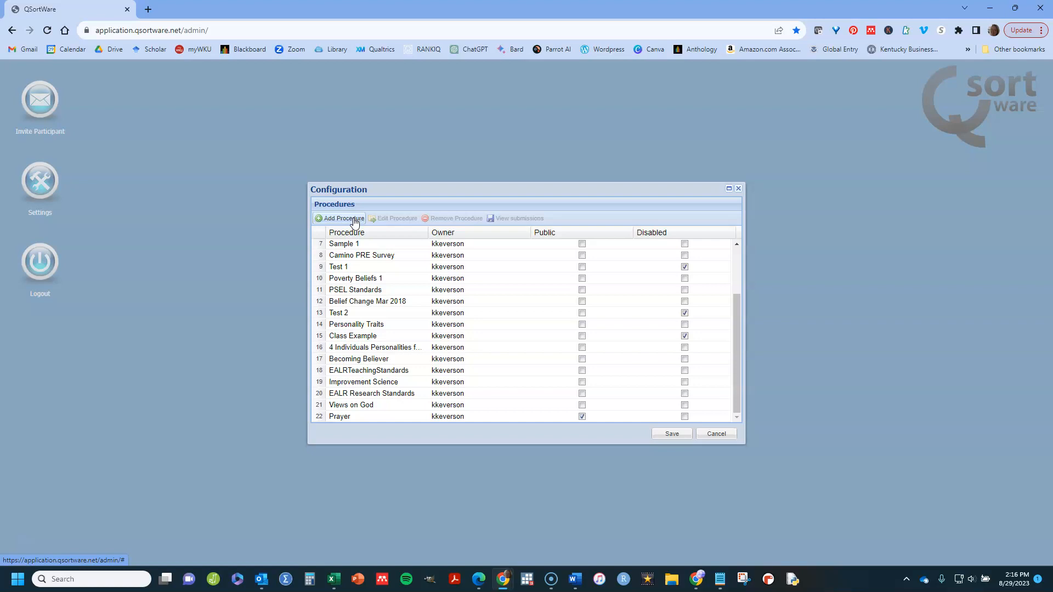
Add a procedure named "Test Survey for YouTube" with the caption "YouTube Survey" and save it
{"action": "left_click", "coordinate": [354, 219]}
{"action": "left_click", "coordinate": [520, 300]}
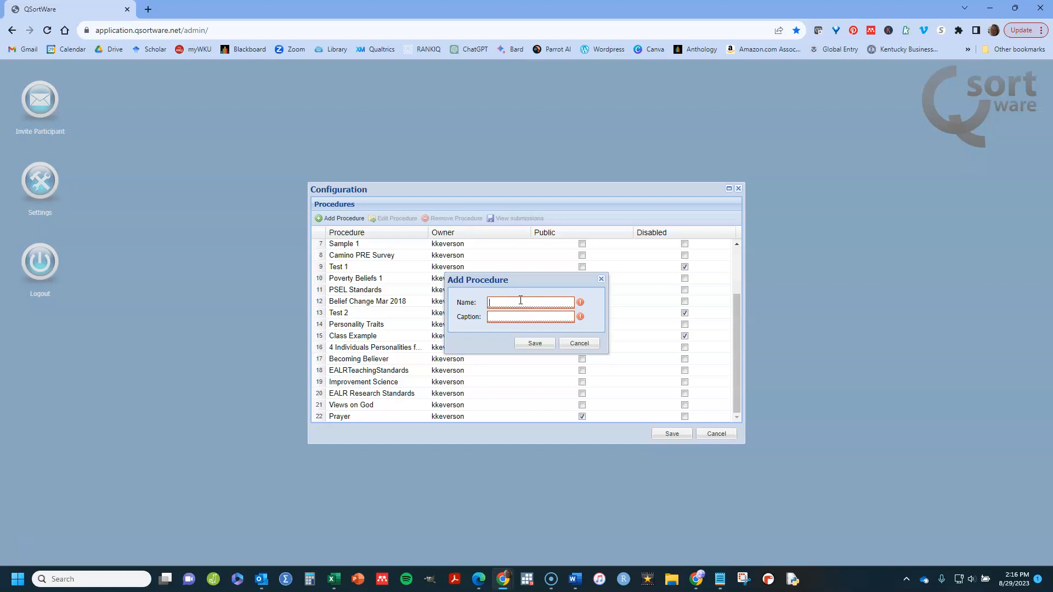
{"action": "type", "text": "Test Survey for YouTube"}
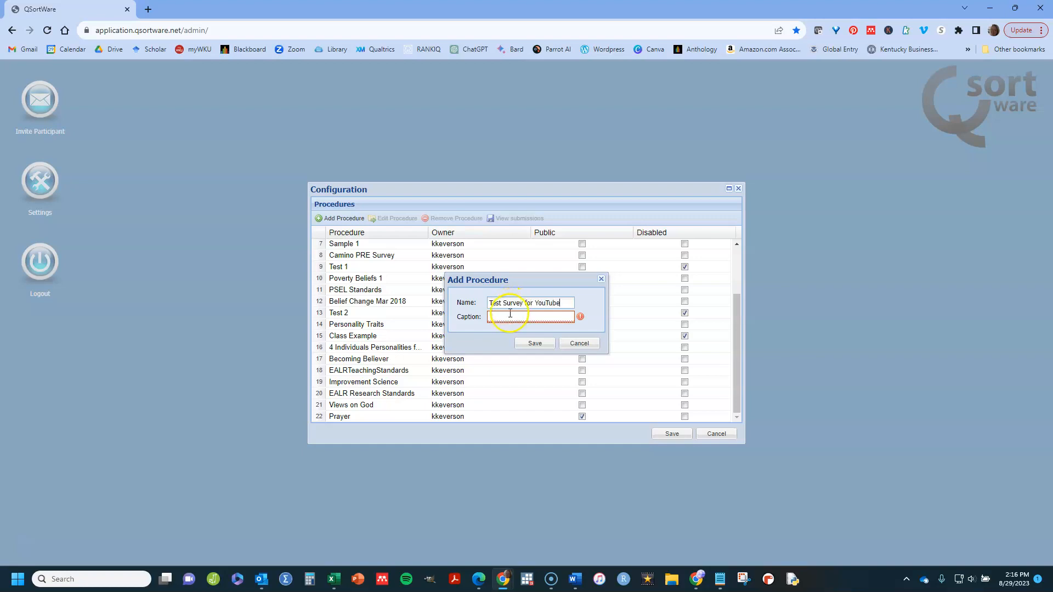
{"action": "left_click", "coordinate": [510, 317]}
{"action": "type", "text": "YouTub"}
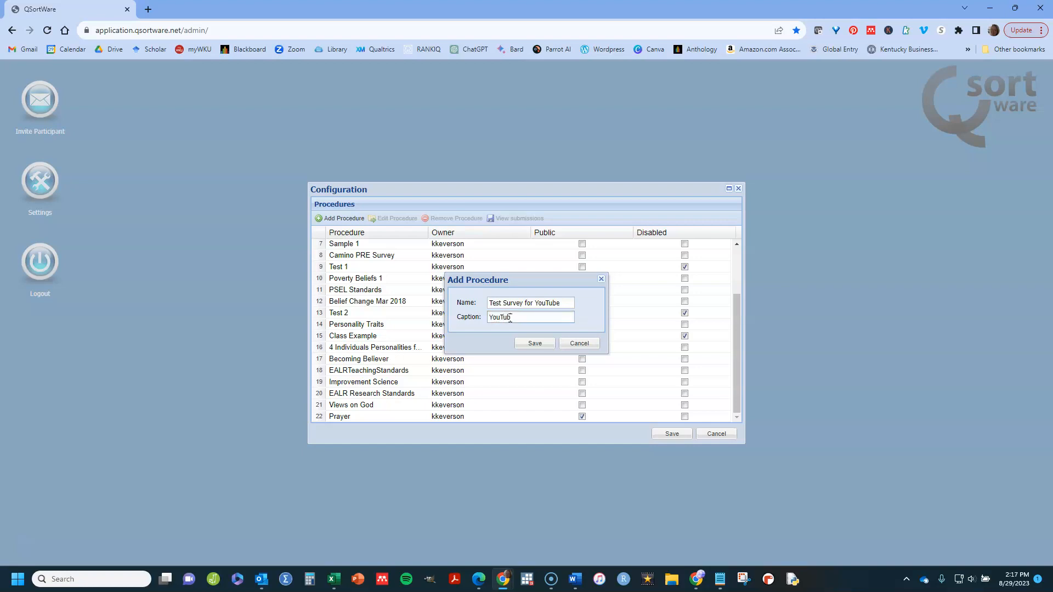
{"action": "type", "text": "e Survey"}
{"action": "left_click", "coordinate": [536, 340]}
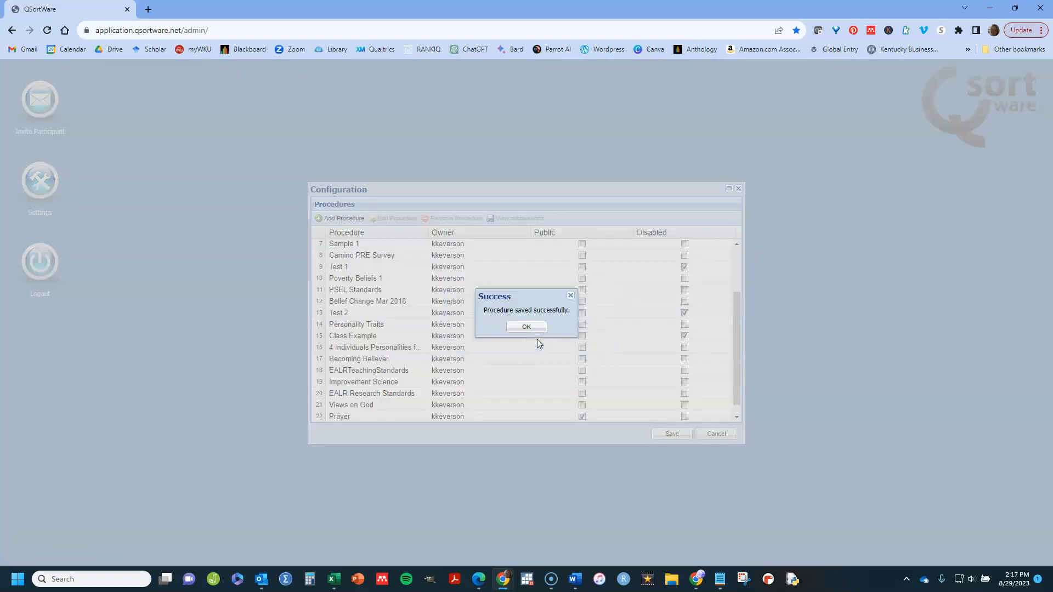
{"action": "left_click", "coordinate": [528, 327]}
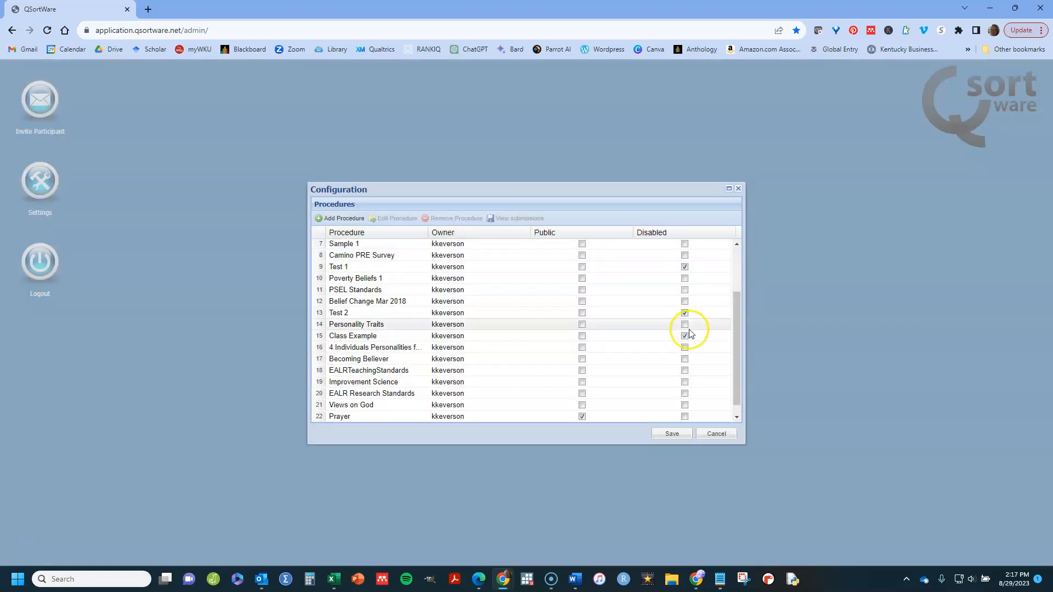
Open the "Test Survey for YouTube" procedure for editing
{"action": "left_click_drag", "start_coordinate": [738, 306], "coordinate": [739, 351]}
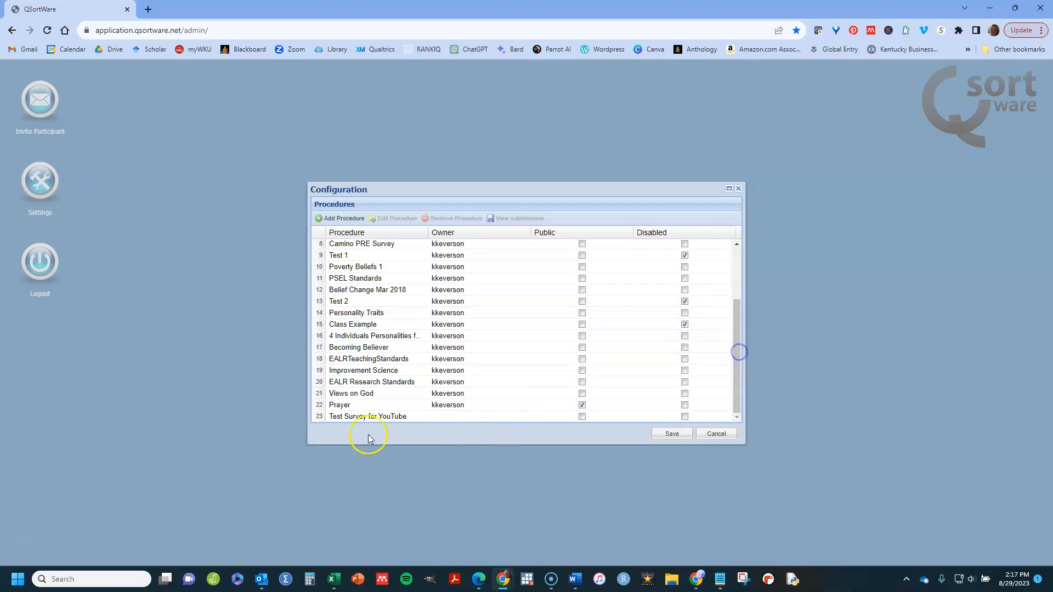
{"action": "left_click", "coordinate": [352, 416]}
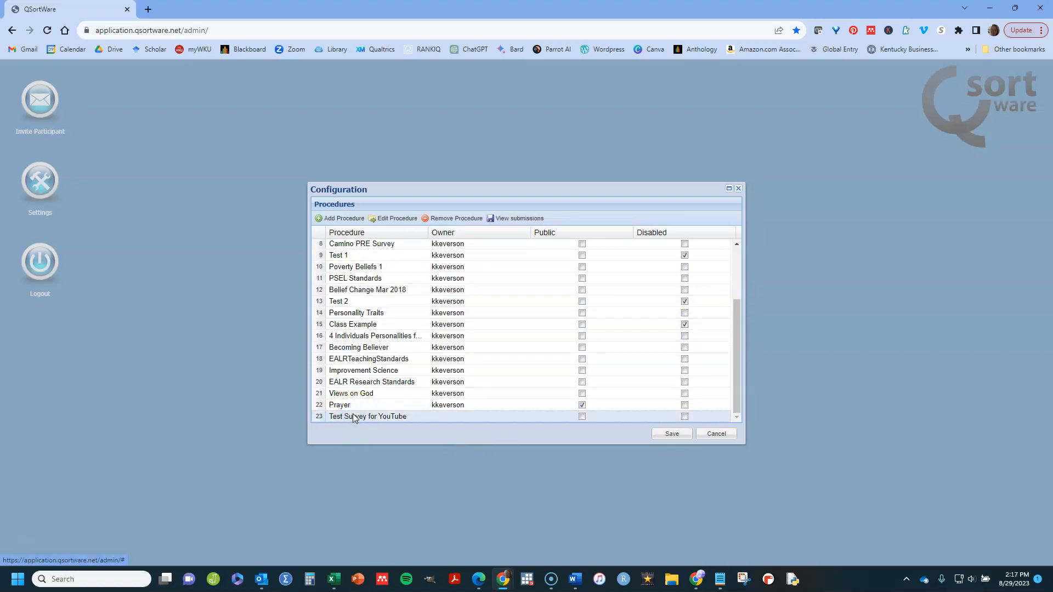
{"action": "left_click", "coordinate": [396, 218]}
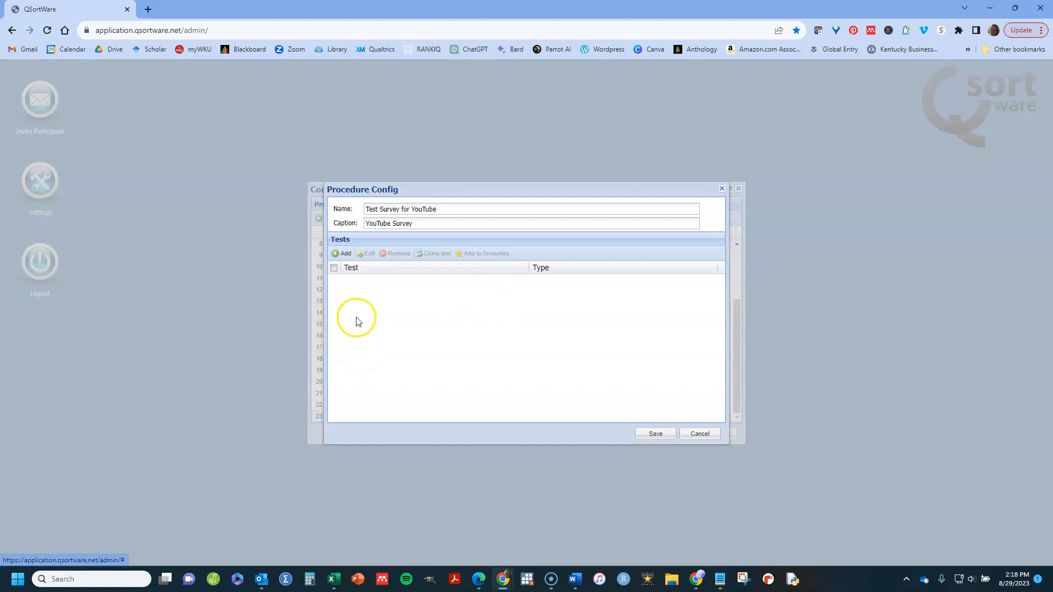
Add a new Splash Screen to the procedure's tests
{"action": "left_click", "coordinate": [342, 254]}
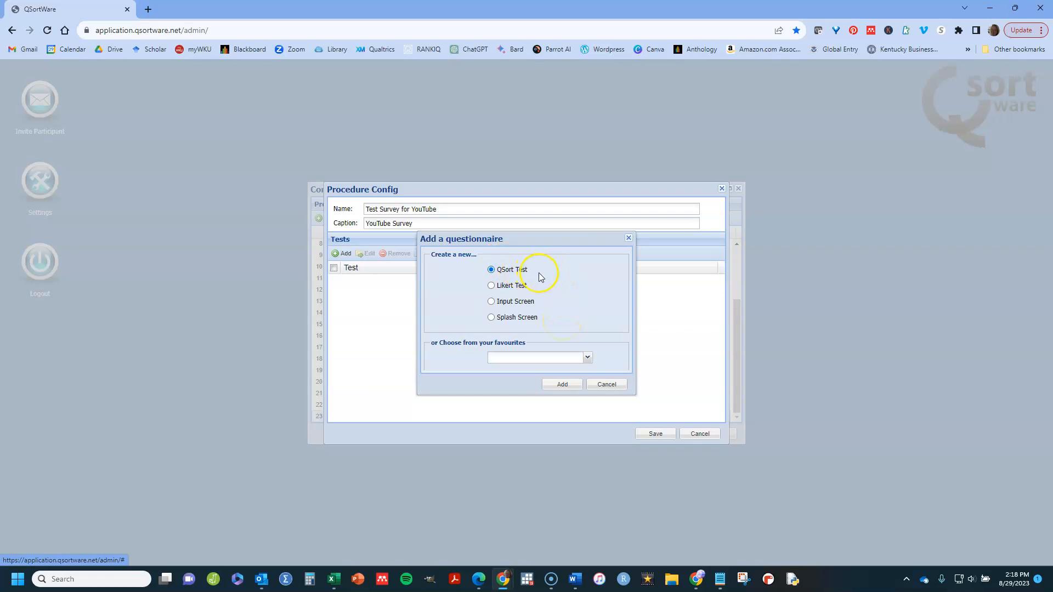
{"action": "left_click", "coordinate": [531, 306]}
{"action": "left_click", "coordinate": [491, 318]}
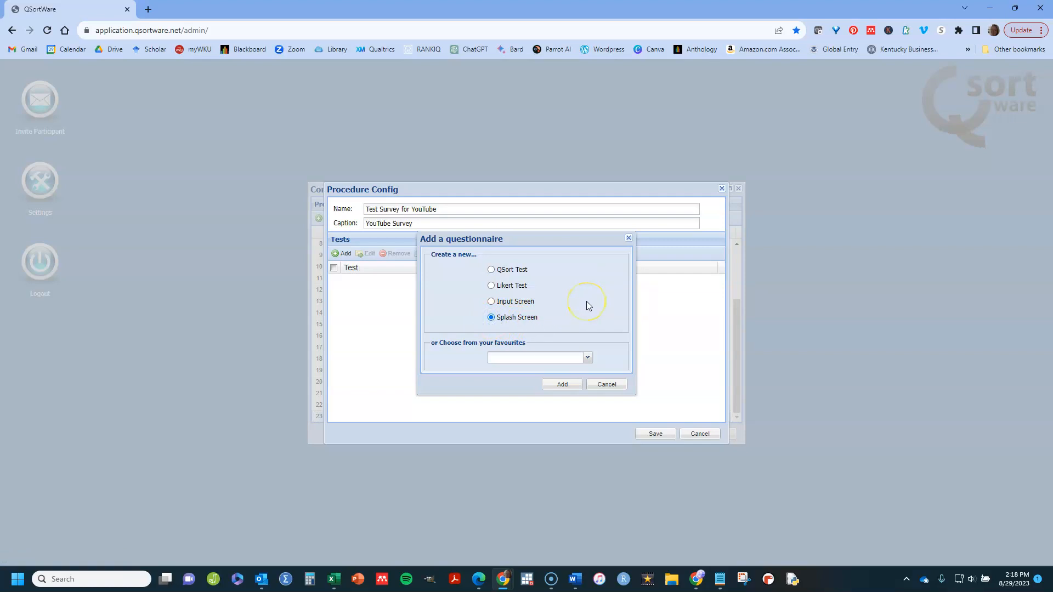
{"action": "left_click", "coordinate": [587, 358]}
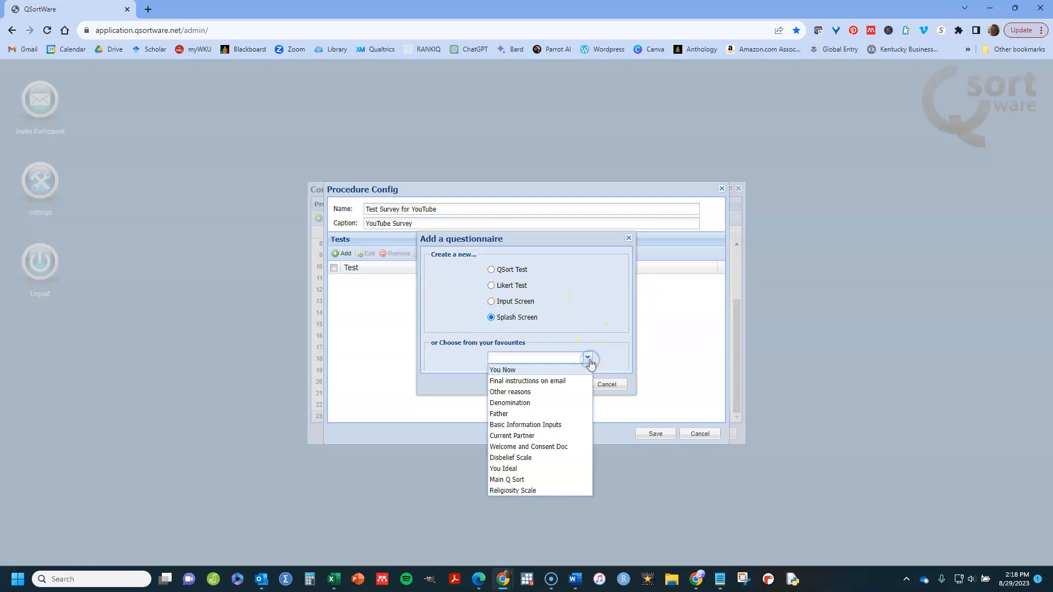
{"action": "left_click", "coordinate": [587, 358]}
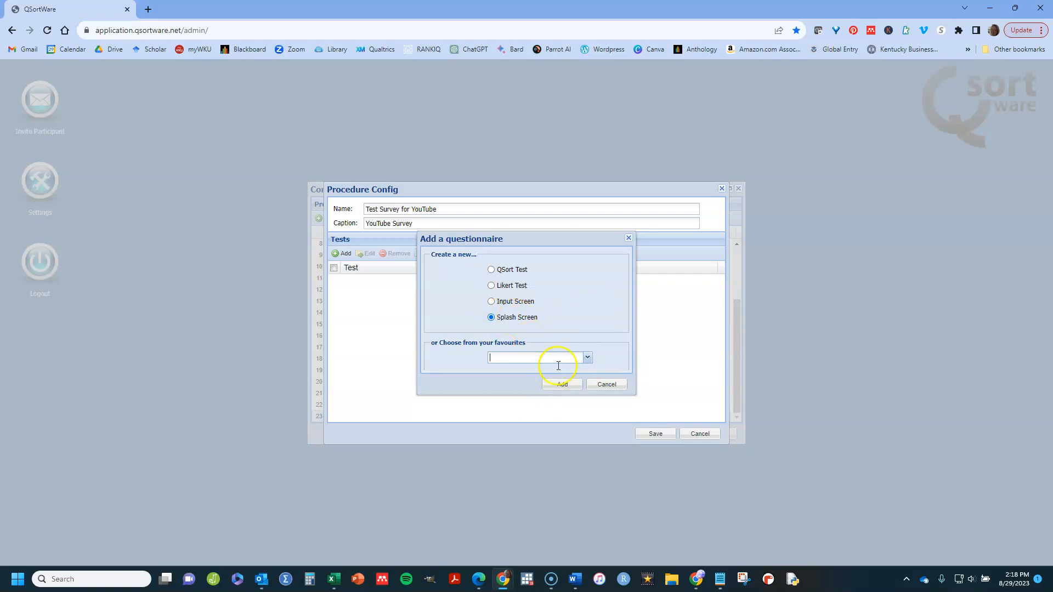
{"action": "left_click", "coordinate": [562, 385]}
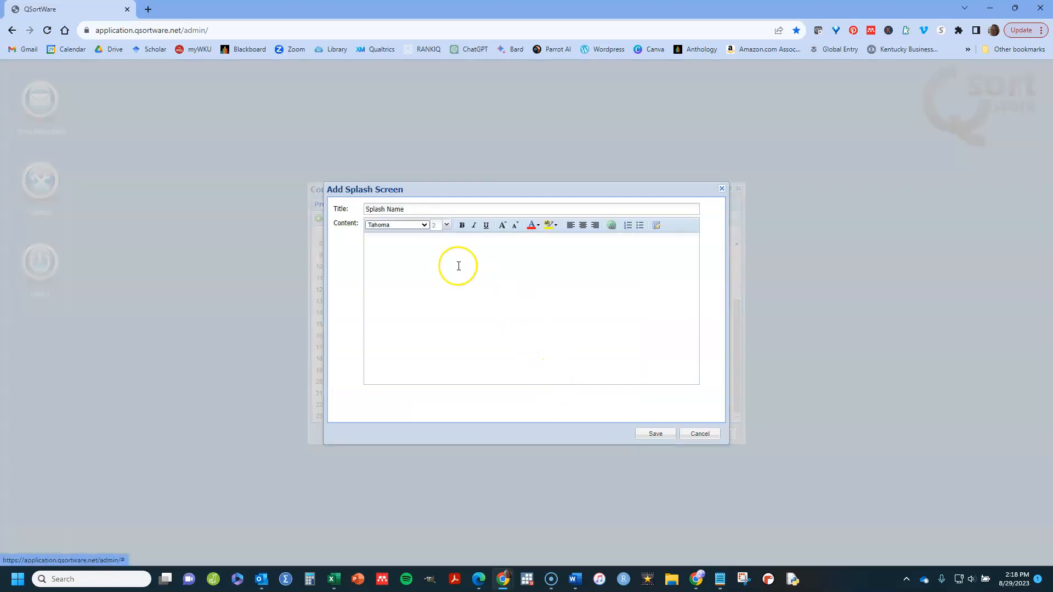
Replace the splash screen's default title with "Welcome"
{"action": "key", "text": "BackSpace"}
{"action": "key", "text": "BackSpace"}
{"action": "key", "text": "BackSpace"}
{"action": "key", "text": "BackSpace"}
{"action": "key", "text": "BackSpace"}
{"action": "key", "text": "BackSpace"}
{"action": "key", "text": "BackSpace"}
{"action": "key", "text": "BackSpace"}
{"action": "key", "text": "BackSpace"}
{"action": "key", "text": "BackSpace"}
{"action": "type", "text": "Welcome"}
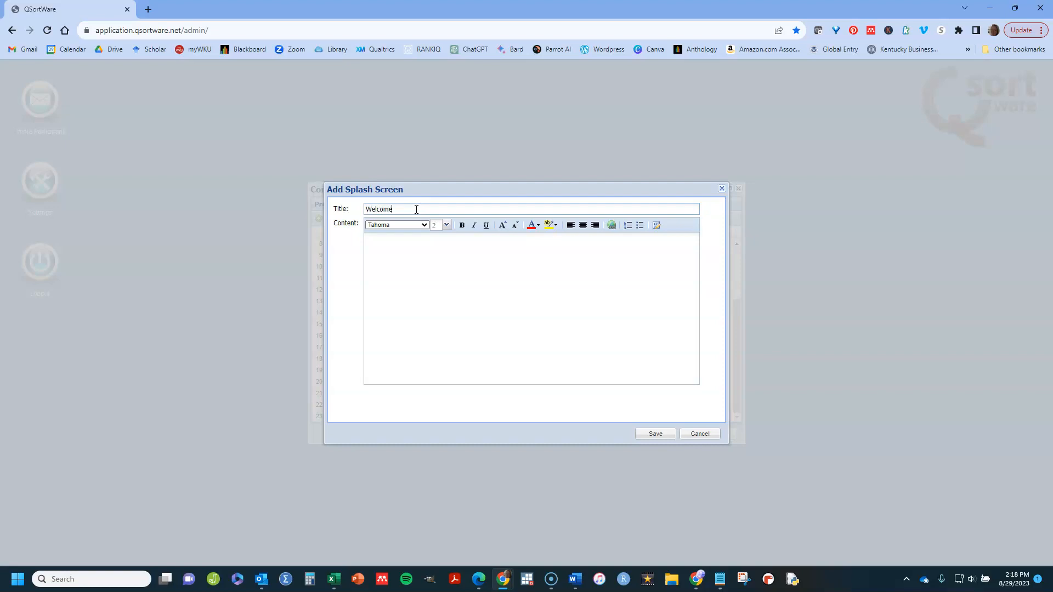
Enter "Welcome to my study. It should take you about 20 minutes." and "Read the study consent document here." as the splash screen's content
{"action": "left_click", "coordinate": [422, 265]}
{"action": "type", "text": "Welcome to my study. It should take you about 20 minutes."}
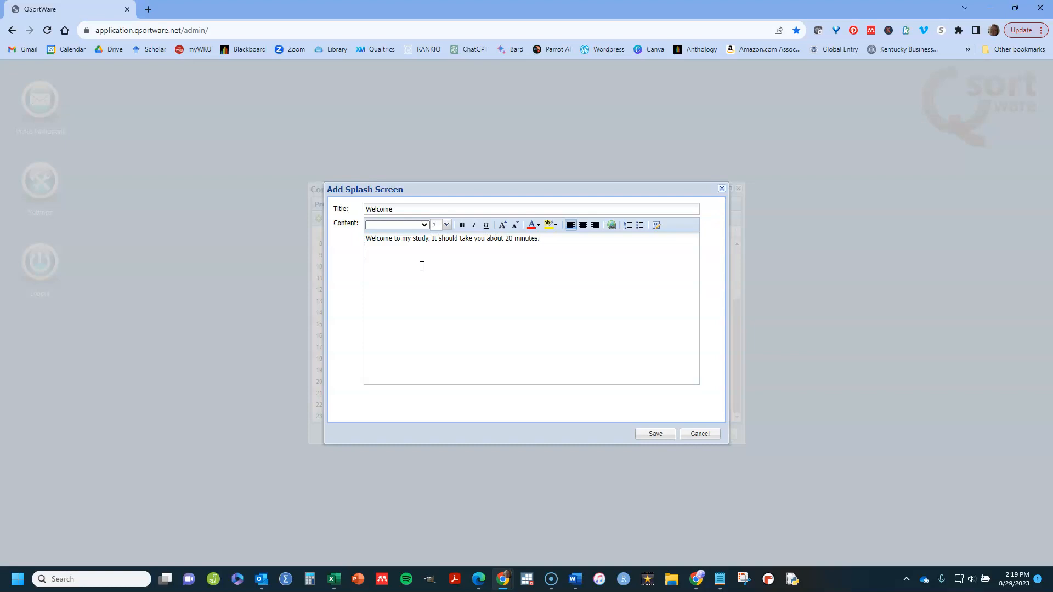
{"action": "key", "text": "Return"}
{"action": "type", "text": "Read the"}
{"action": "type", "text": " co"}
{"action": "type", "text": "tudy consent do"}
{"action": "type", "text": "cument here."}
{"action": "left_click", "coordinate": [479, 252]}
{"action": "left_click_drag", "start_coordinate": [479, 252], "coordinate": [413, 263]}
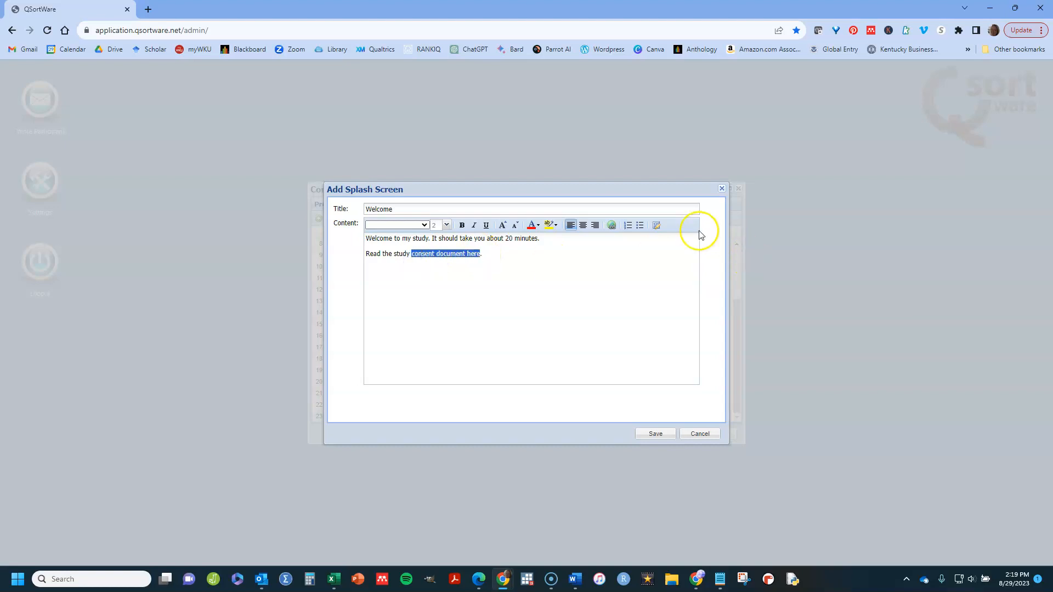
{"action": "left_click", "coordinate": [611, 227]}
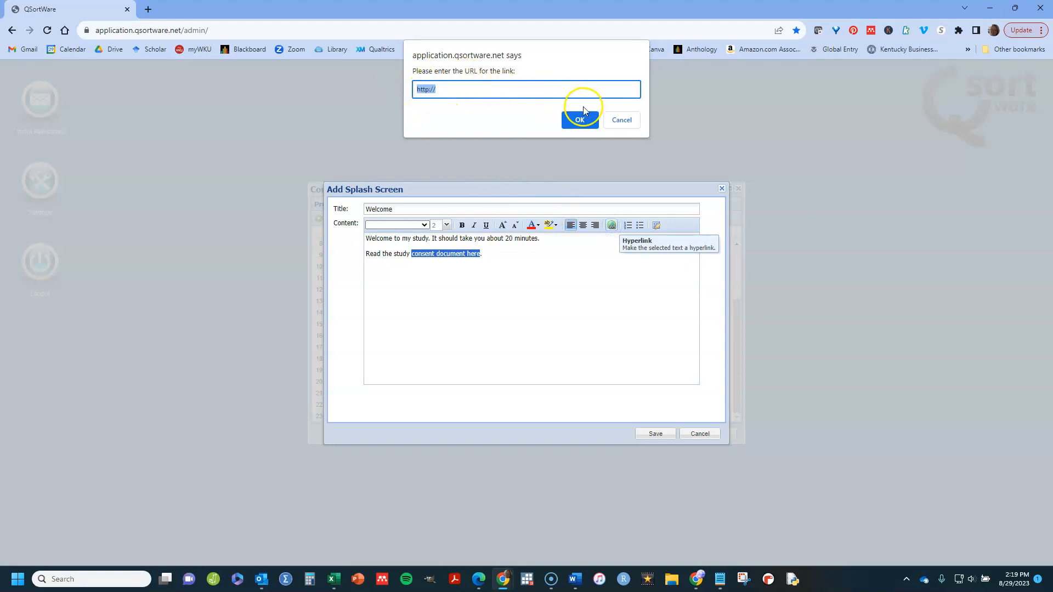
{"action": "left_click", "coordinate": [614, 120]}
Add the line "Continuation implies your consent.", set all the content text to size 3 and save the splash screen
{"action": "left_click", "coordinate": [523, 251]}
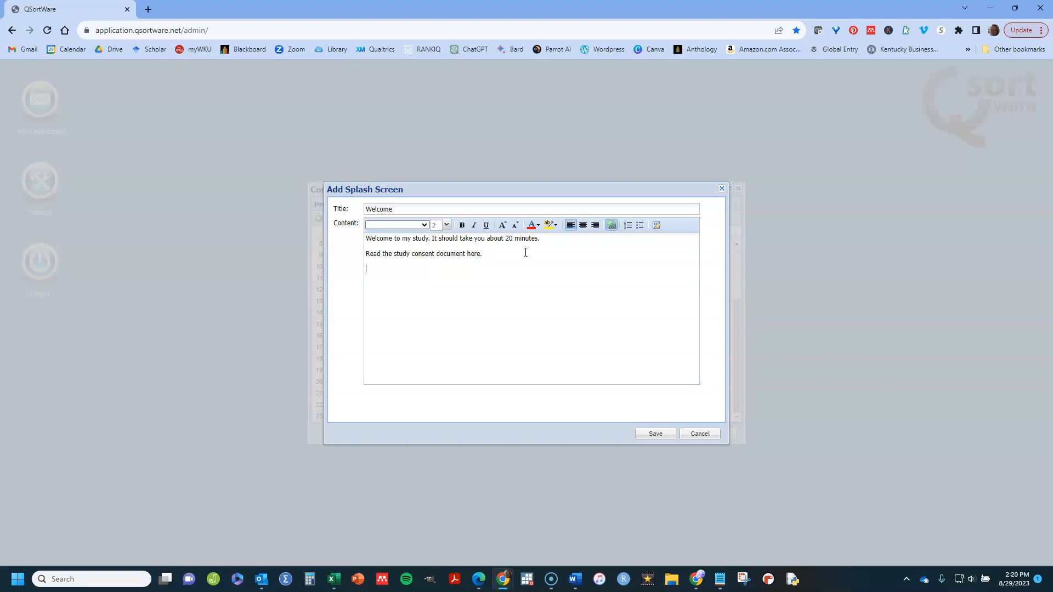
{"action": "type", "text": "ontinuation implies yyour consent"}
{"action": "left_click_drag", "start_coordinate": [482, 281], "coordinate": [347, 241]}
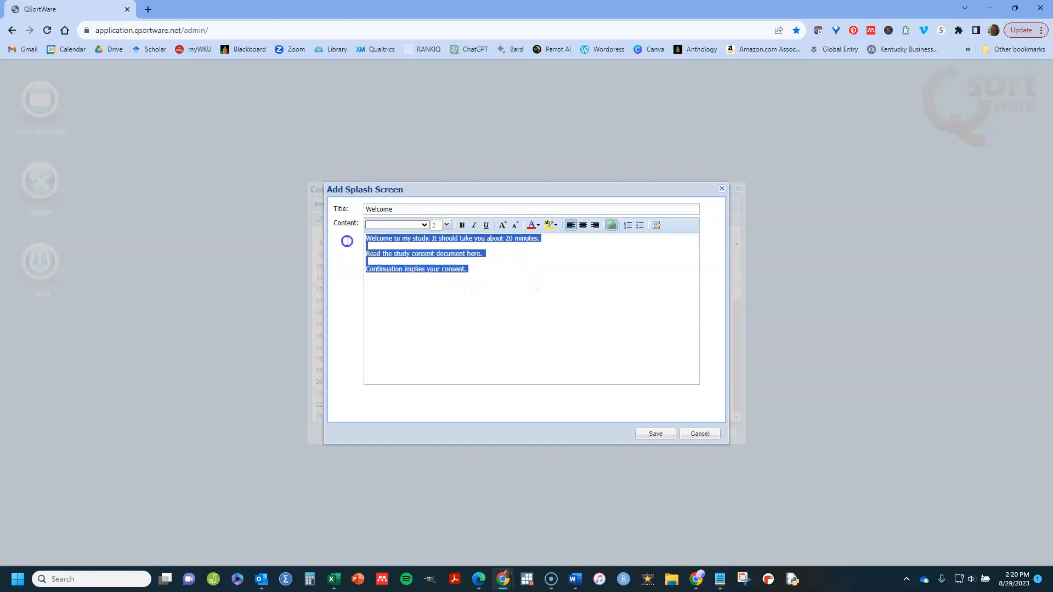
{"action": "left_click", "coordinate": [448, 229]}
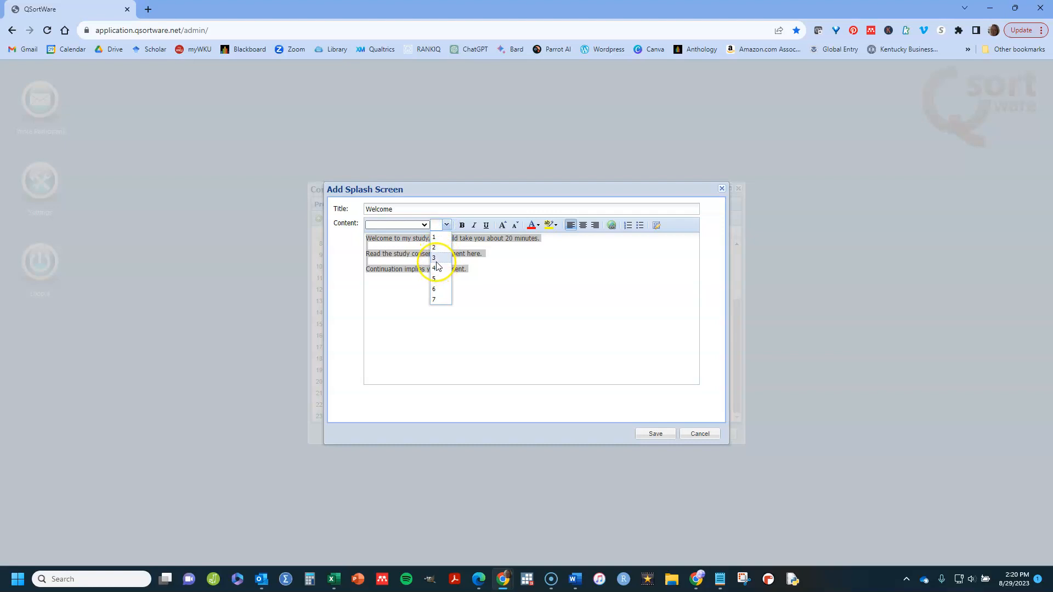
{"action": "left_click", "coordinate": [436, 258]}
{"action": "left_click", "coordinate": [531, 286]}
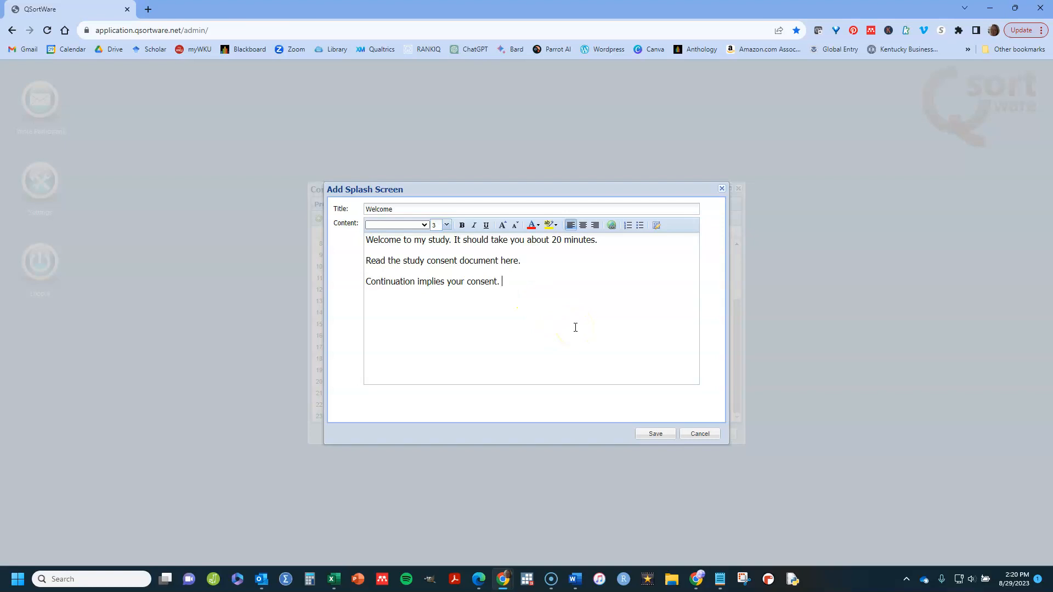
{"action": "left_click", "coordinate": [654, 433]}
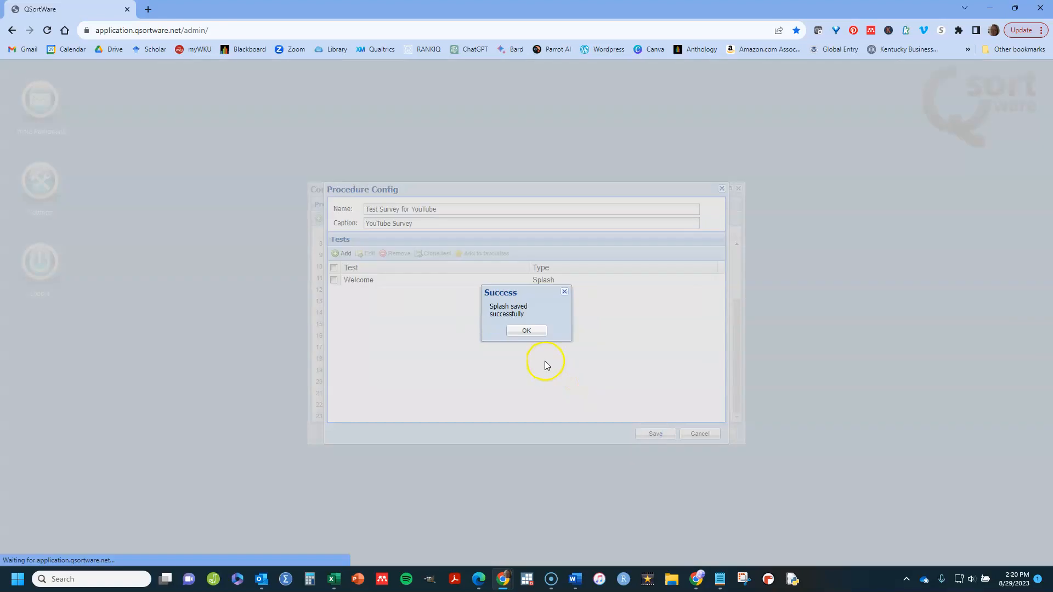
{"action": "left_click", "coordinate": [523, 331]}
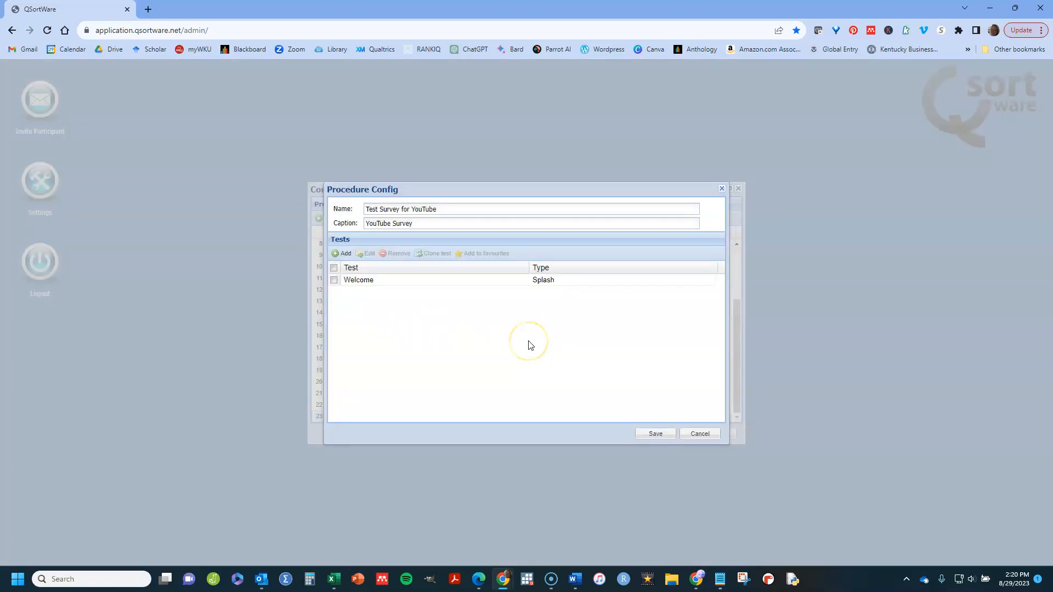
Reopen the Welcome splash screen to check its saved content, and close it without saving
{"action": "left_click", "coordinate": [355, 279]}
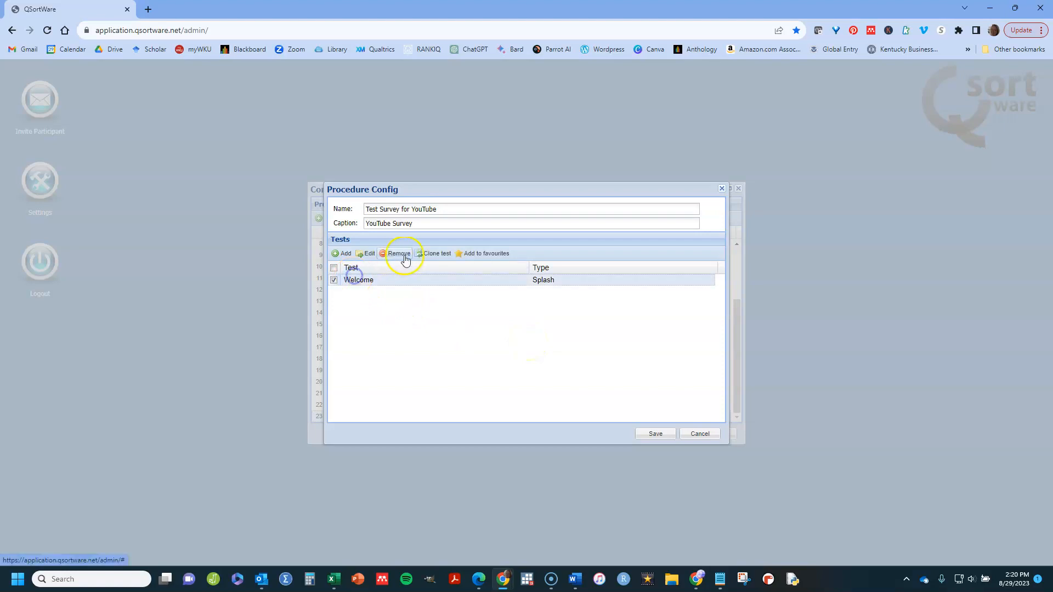
{"action": "left_click", "coordinate": [365, 256]}
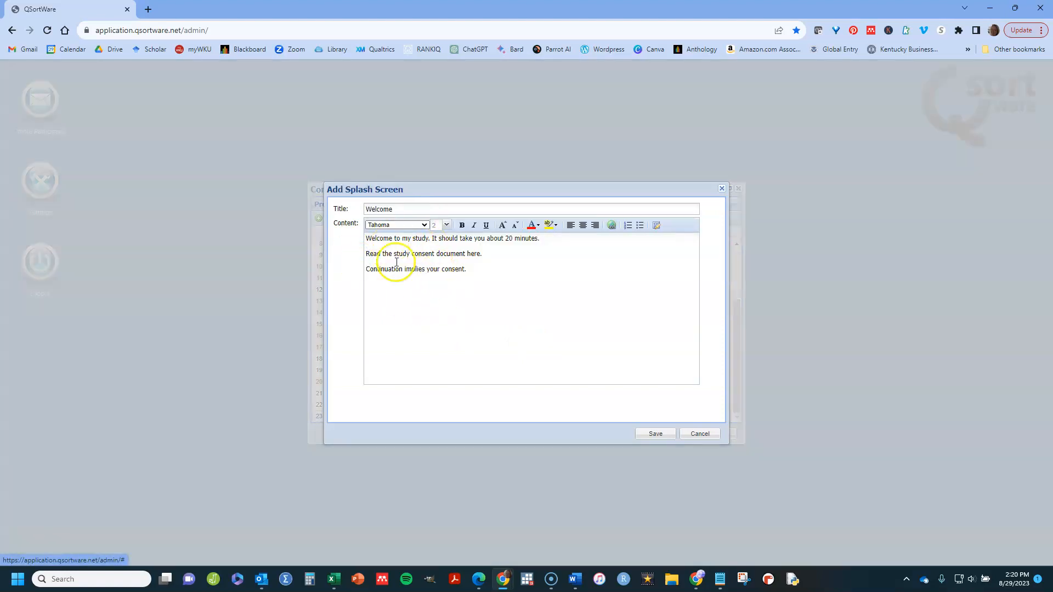
{"action": "left_click", "coordinate": [689, 435]}
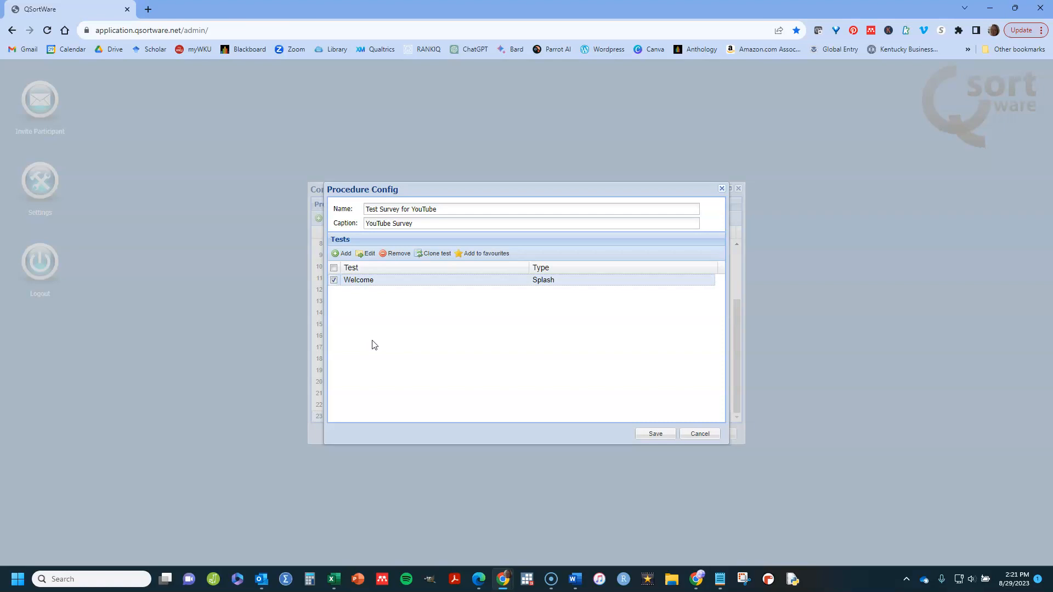
{"action": "left_click", "coordinate": [388, 358]}
Add a new input screen to the procedure and title it "Demographics"
{"action": "left_click", "coordinate": [340, 253]}
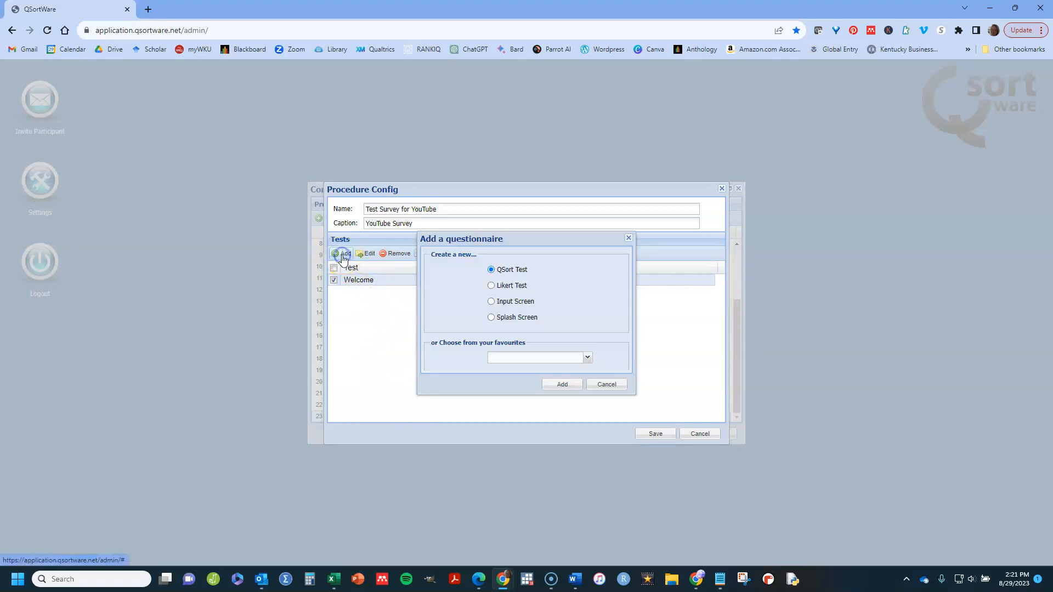
{"action": "left_click", "coordinate": [491, 301]}
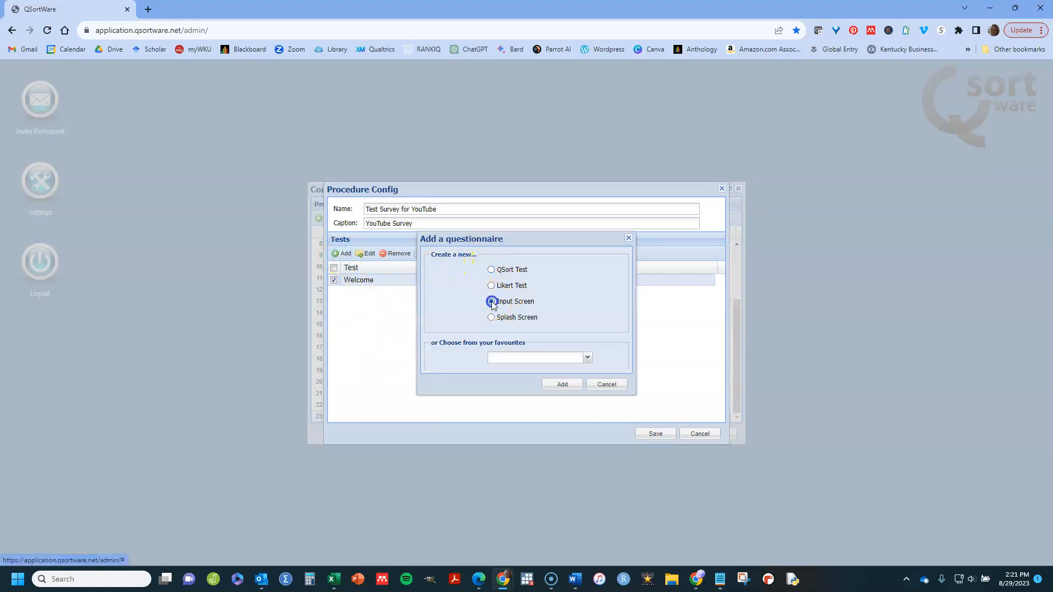
{"action": "left_click", "coordinate": [563, 384]}
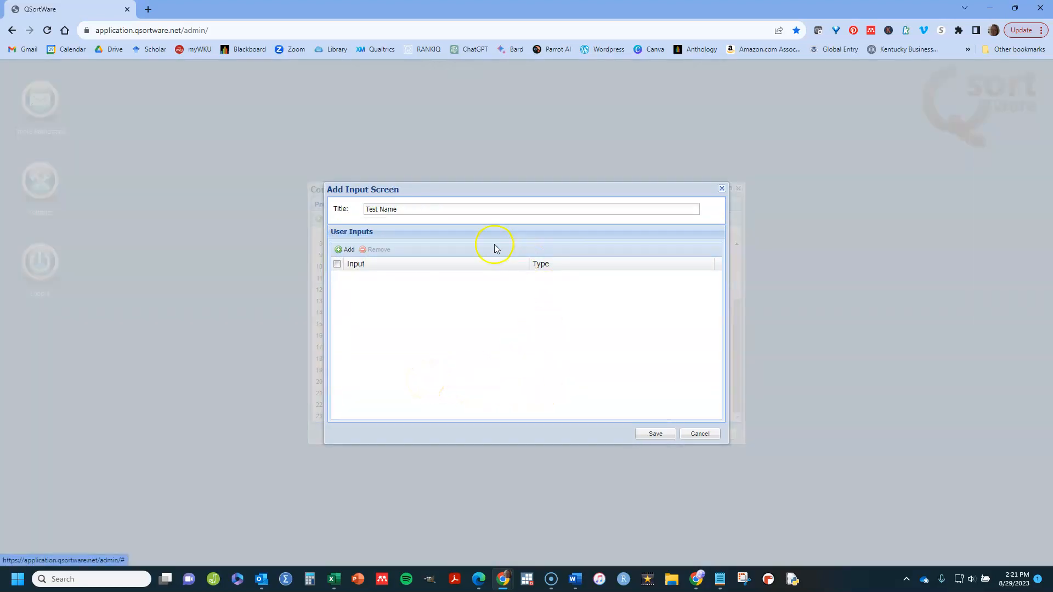
{"action": "left_click", "coordinate": [412, 208]}
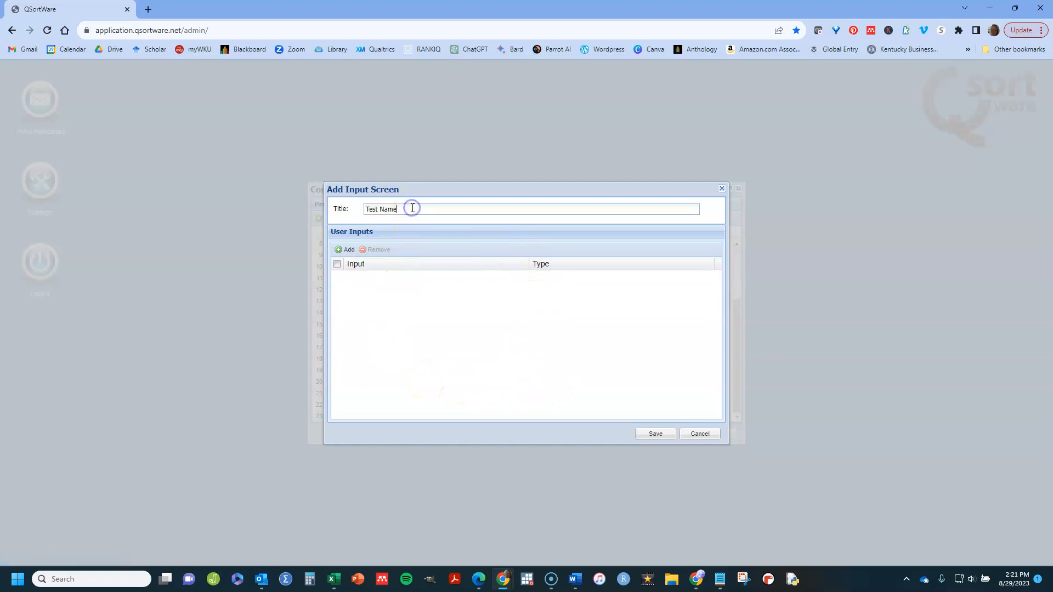
{"action": "key", "text": "BackSpace"}
{"action": "key", "text": "BackSpace"}
{"action": "key", "text": "BackSpace"}
{"action": "key", "text": "BackSpace"}
{"action": "key", "text": "BackSpace"}
{"action": "key", "text": "BackSpace"}
{"action": "key", "text": "BackSpace"}
{"action": "key", "text": "BackSpace"}
{"action": "key", "text": "BackSpace"}
{"action": "type", "text": "De"}
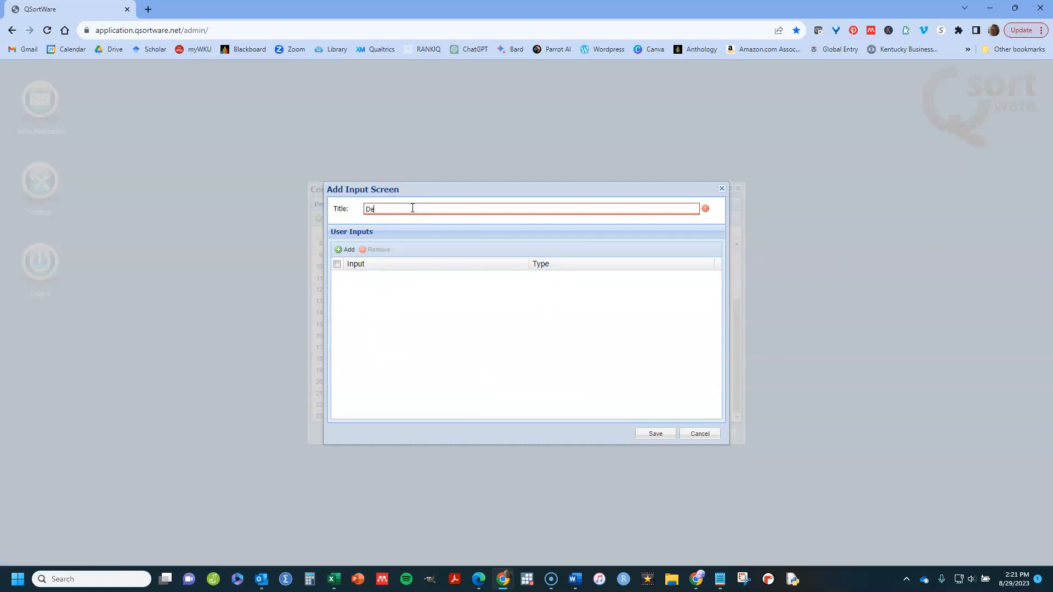
{"action": "type", "text": "mographics"}
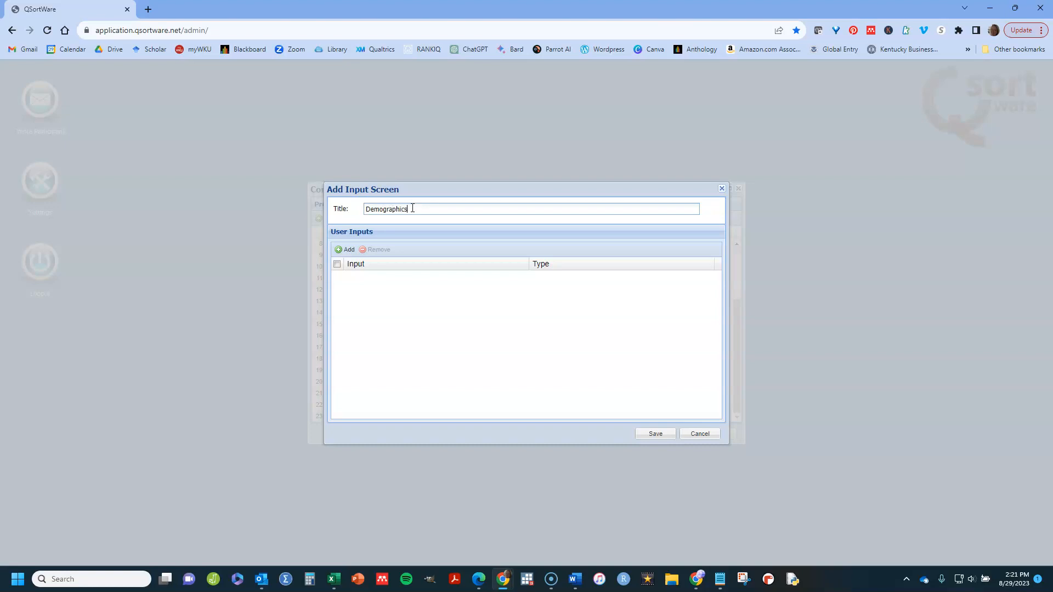
{"action": "left_click", "coordinate": [370, 332]}
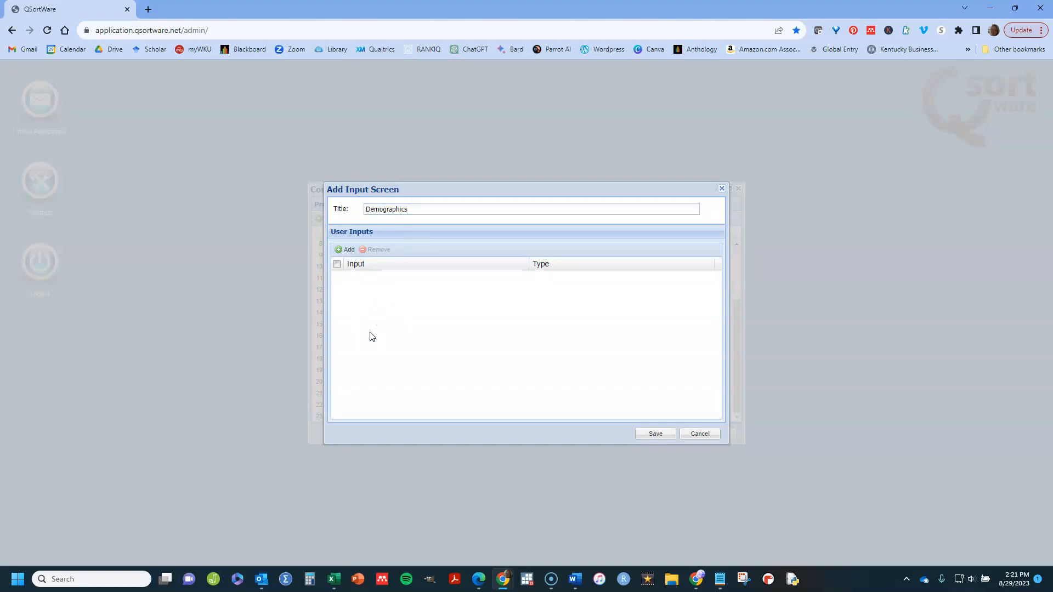
Add a user input to the Demographics screen with the question "What is your gender?"
{"action": "left_click", "coordinate": [347, 253]}
{"action": "left_click", "coordinate": [433, 280]}
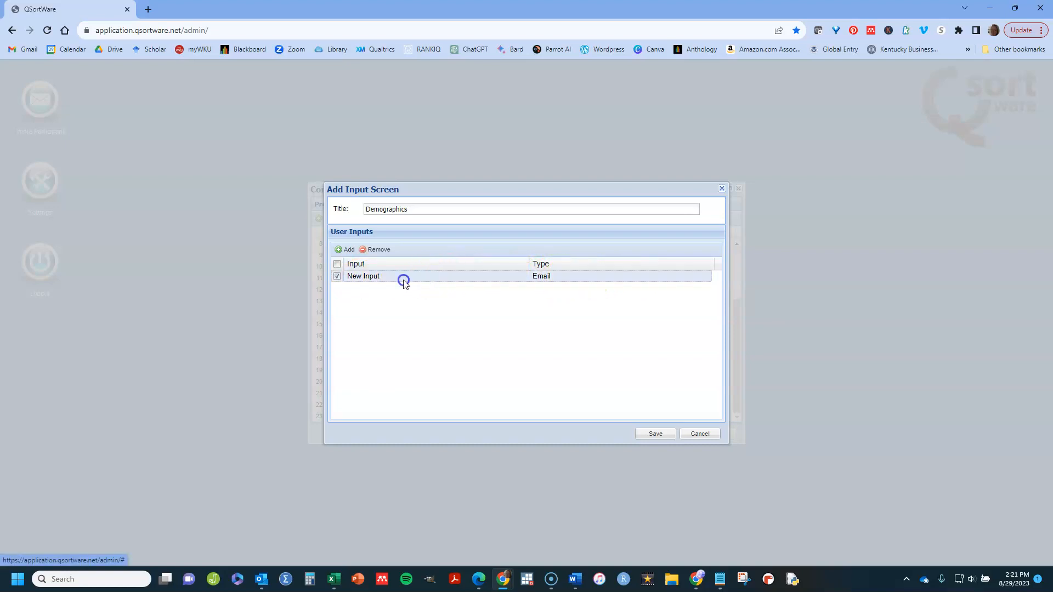
{"action": "left_click", "coordinate": [404, 279]}
{"action": "key", "text": "BackSpace"}
{"action": "key", "text": "BackSpace"}
{"action": "key", "text": "BackSpace"}
{"action": "key", "text": "BackSpace"}
{"action": "key", "text": "BackSpace"}
{"action": "key", "text": "BackSpace"}
{"action": "key", "text": "BackSpace"}
{"action": "key", "text": "BackSpace"}
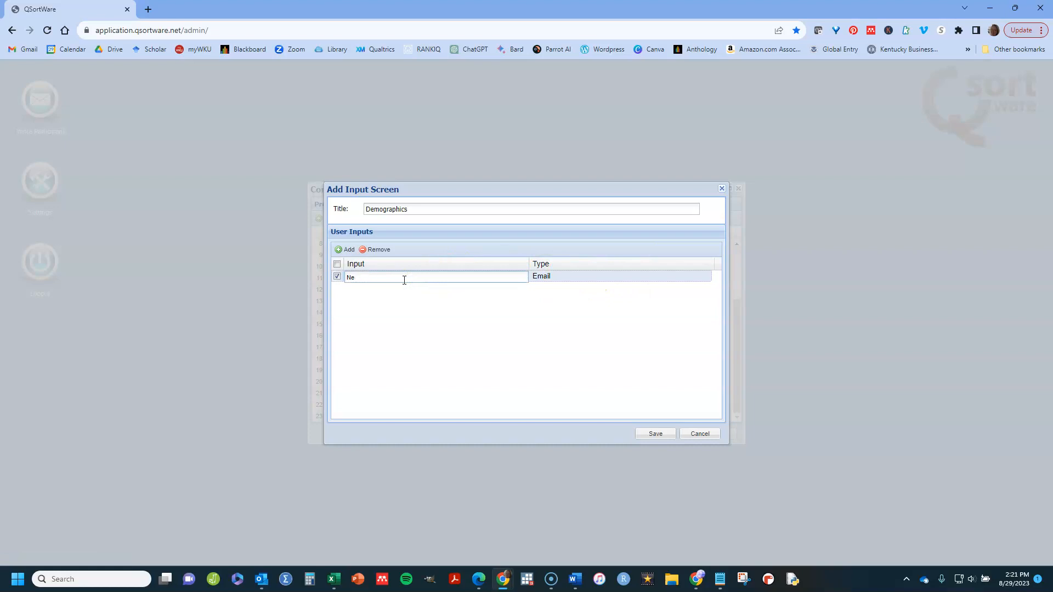
{"action": "type", "text": "What is your "}
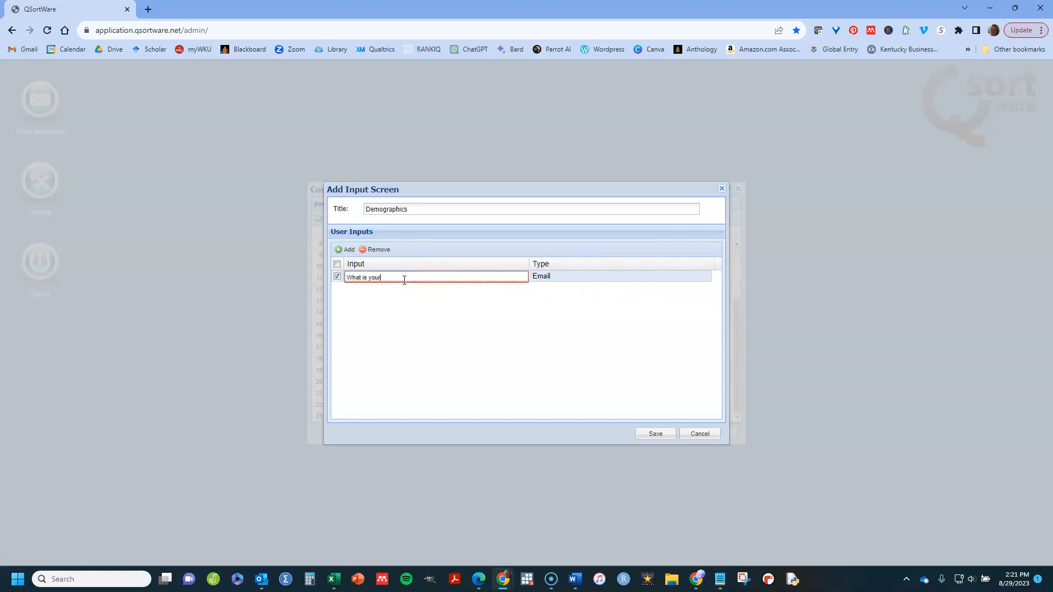
{"action": "type", "text": "gender?"}
{"action": "left_click", "coordinate": [411, 282]}
Set the response type of the gender question to Choice
{"action": "left_click", "coordinate": [708, 276]}
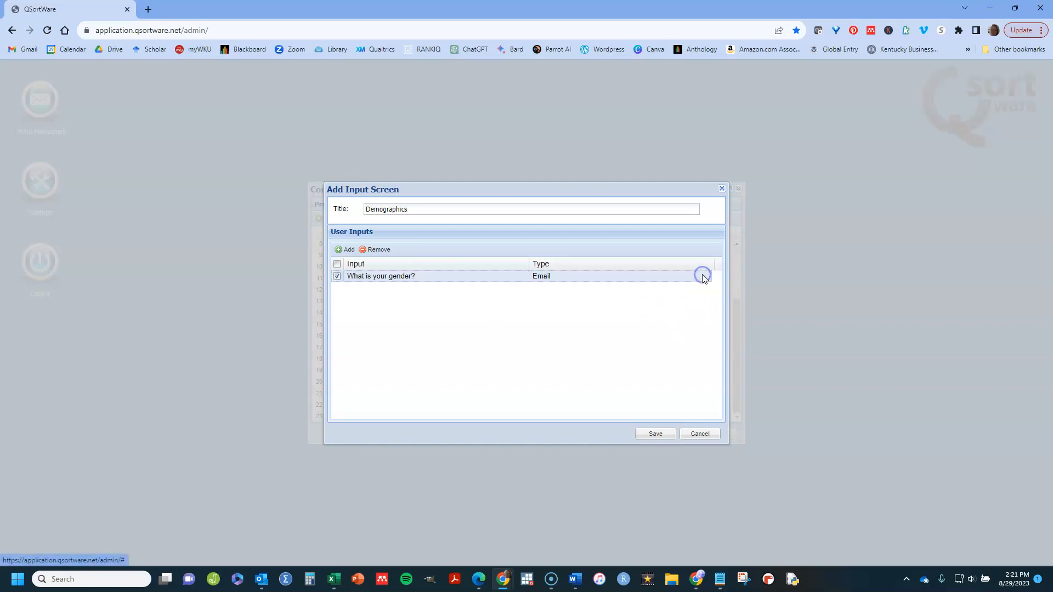
{"action": "left_click", "coordinate": [645, 279]}
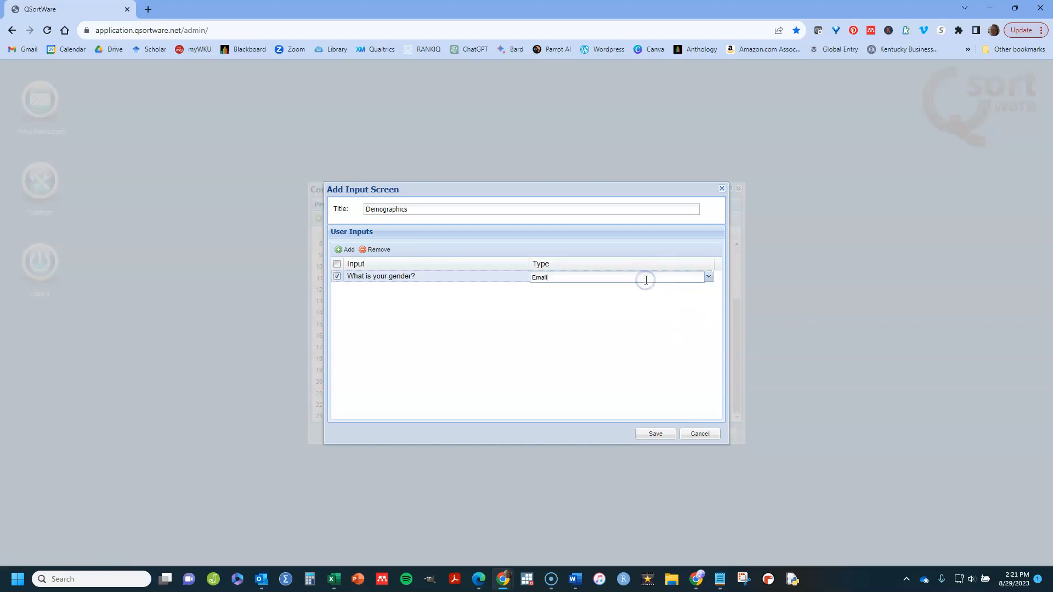
{"action": "left_click", "coordinate": [707, 278]}
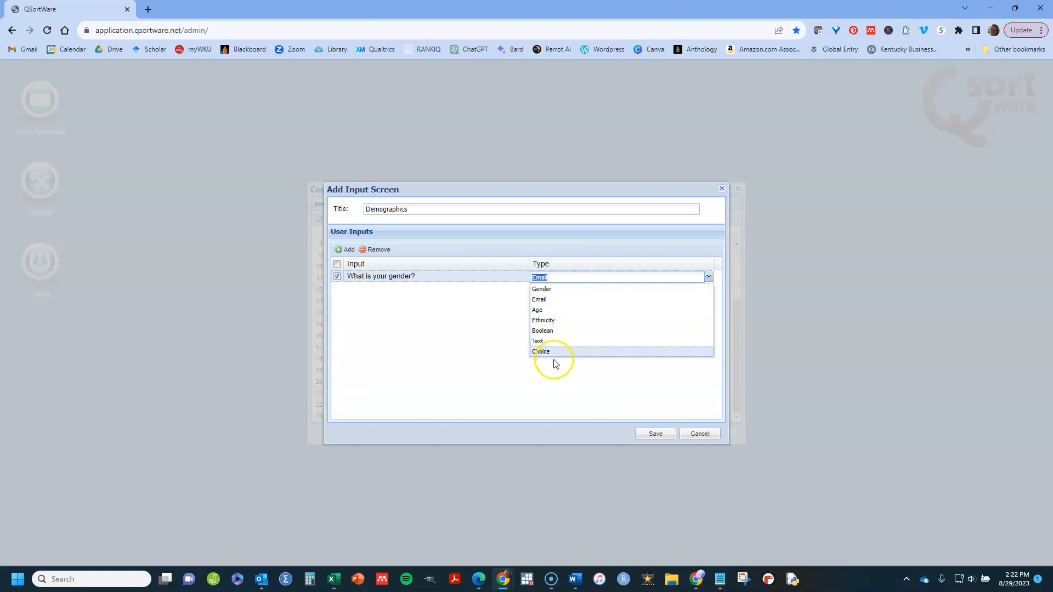
{"action": "left_click", "coordinate": [555, 357]}
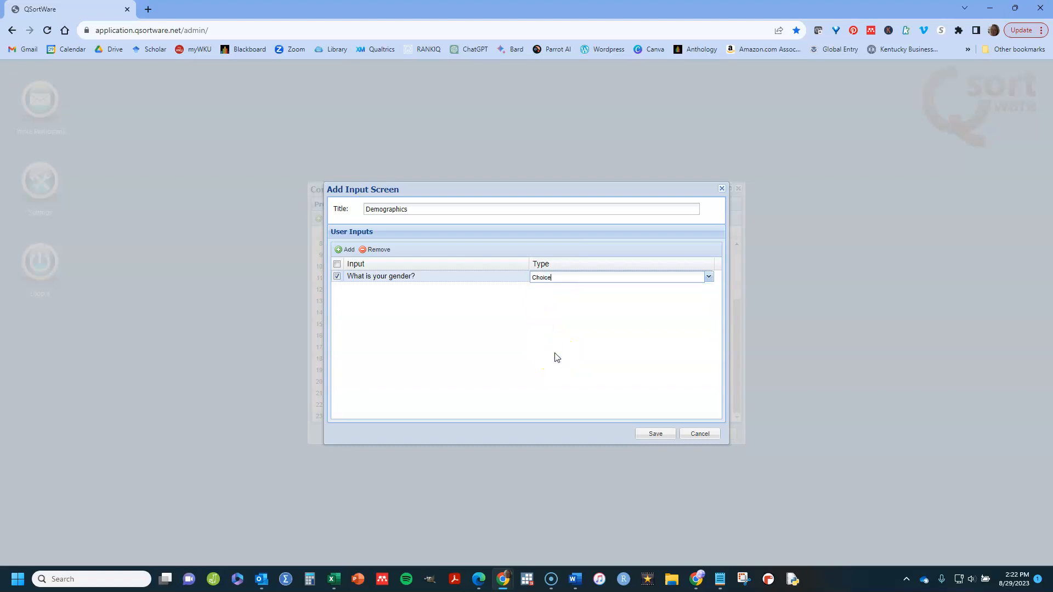
Replace the gender question's placeholder choices with "Male, Female, Non-binary, Other"
{"action": "left_click", "coordinate": [598, 277]}
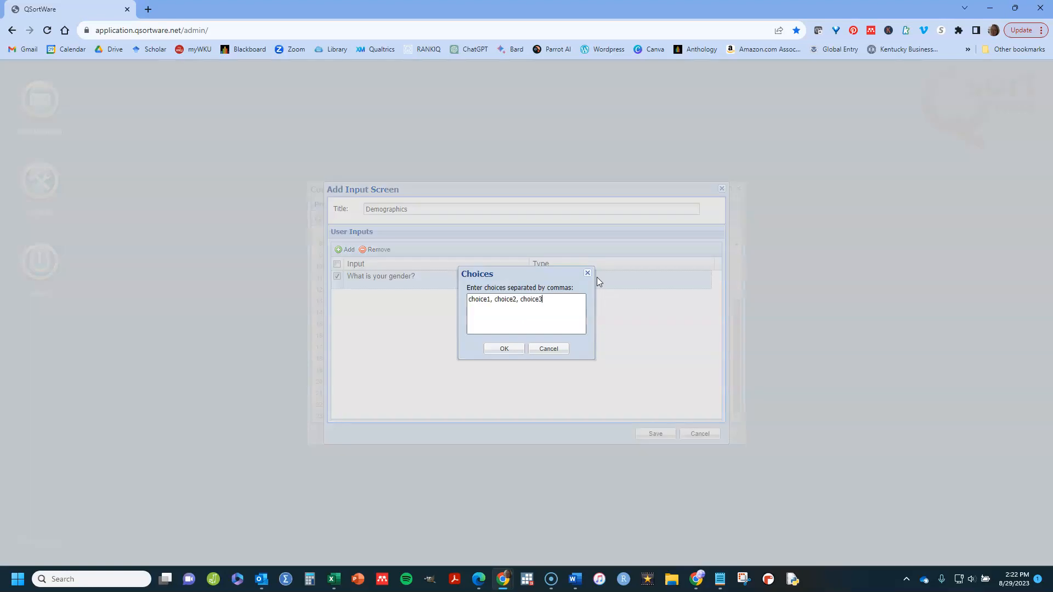
{"action": "key", "text": "BackSpace"}
{"action": "key", "text": "BackSpace"}
{"action": "key", "text": "BackSpace"}
{"action": "key", "text": "BackSpace"}
{"action": "key", "text": "BackSpace"}
{"action": "key", "text": "BackSpace"}
{"action": "key", "text": "BackSpace"}
{"action": "key", "text": "BackSpace"}
{"action": "key", "text": "BackSpace"}
{"action": "key", "text": "BackSpace"}
{"action": "key", "text": "BackSpace"}
{"action": "key", "text": "BackSpace"}
{"action": "key", "text": "BackSpace"}
{"action": "key", "text": "BackSpace"}
{"action": "key", "text": "BackSpace"}
{"action": "key", "text": "BackSpace"}
{"action": "key", "text": "BackSpace"}
{"action": "key", "text": "BackSpace"}
{"action": "key", "text": "BackSpace"}
{"action": "key", "text": "BackSpace"}
{"action": "type", "text": "Male, Female, Non-binary,"}
{"action": "type", "text": "Other"}
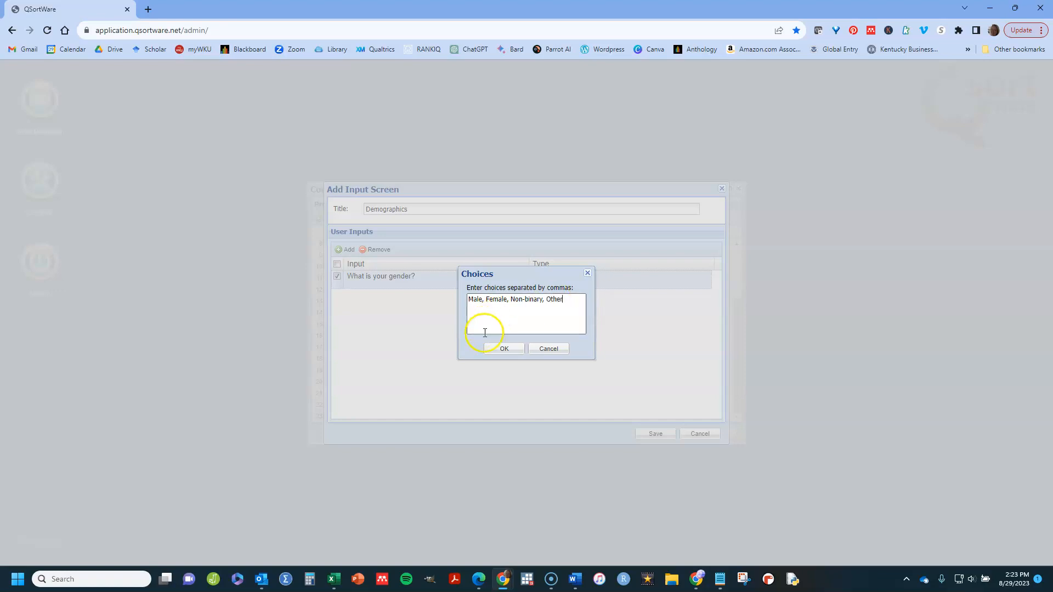
{"action": "left_click", "coordinate": [496, 348]}
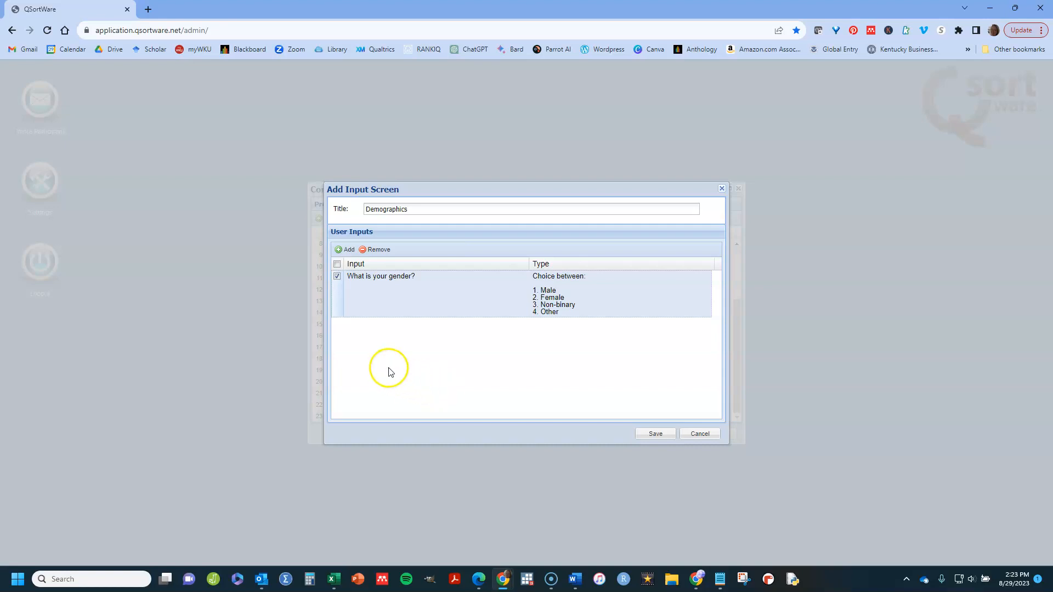
Add a second user input to the Demographics screen with the question "How old are you?"
{"action": "left_click", "coordinate": [346, 250]}
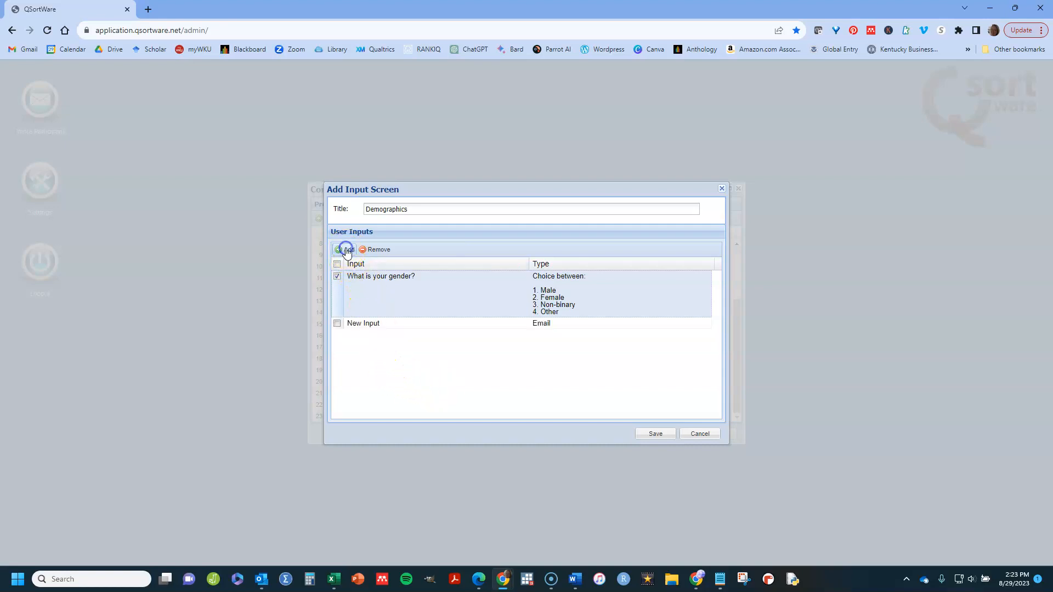
{"action": "double_click", "coordinate": [390, 323]}
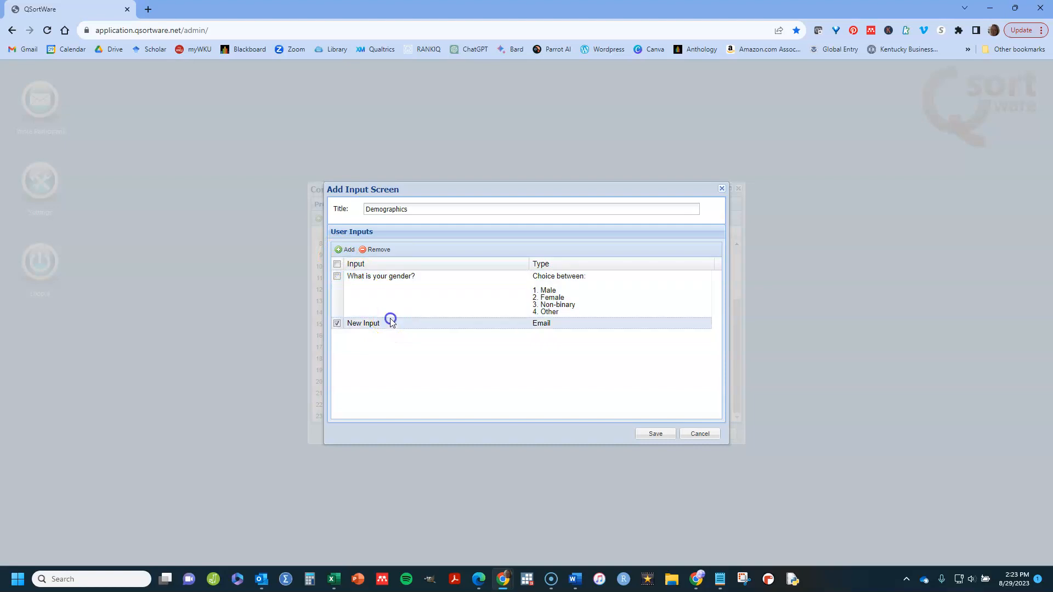
{"action": "key", "text": "BackSpace"}
{"action": "key", "text": "BackSpace"}
{"action": "key", "text": "BackSpace"}
{"action": "key", "text": "BackSpace"}
{"action": "key", "text": "BackSpace"}
{"action": "key", "text": "BackSpace"}
{"action": "key", "text": "BackSpace"}
{"action": "key", "text": "BackSpace"}
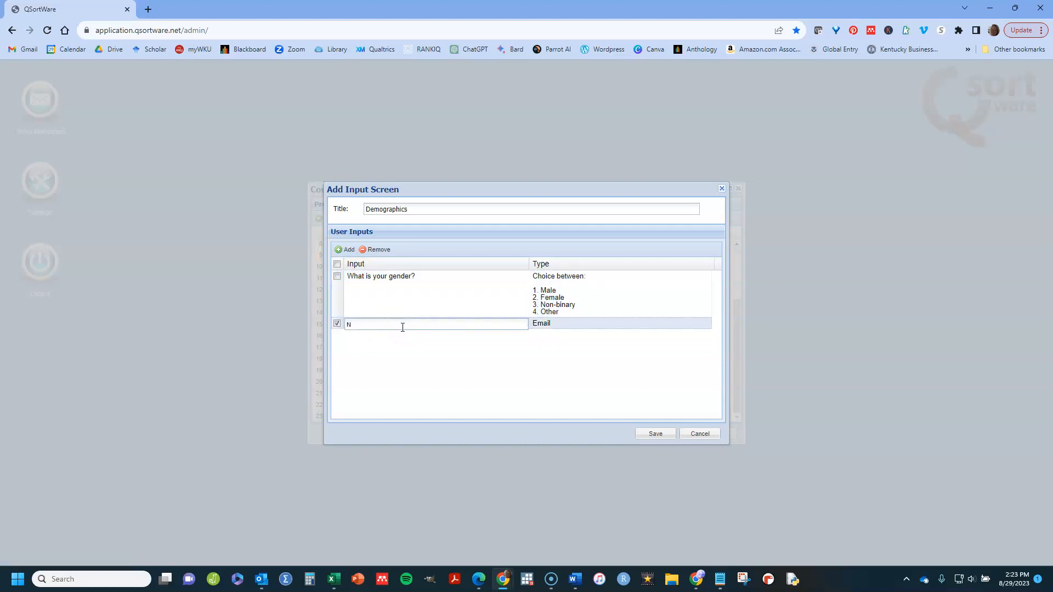
{"action": "type", "text": "How old are you?"}
Set the age question's response type to Text and save the Demographics input screen
{"action": "left_click", "coordinate": [706, 324]}
{"action": "left_click", "coordinate": [708, 324]}
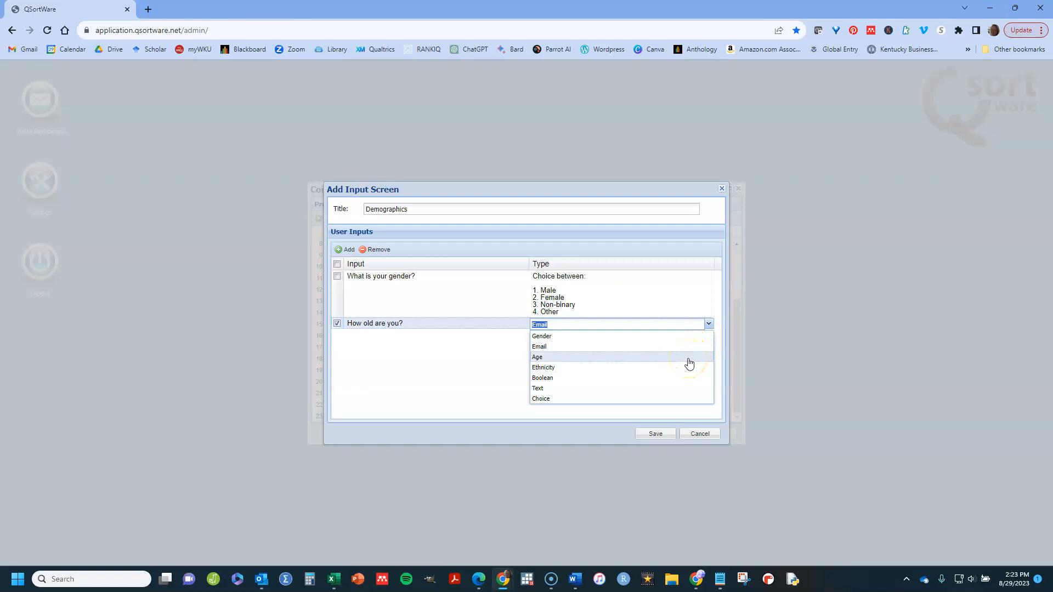
{"action": "left_click", "coordinate": [680, 388]}
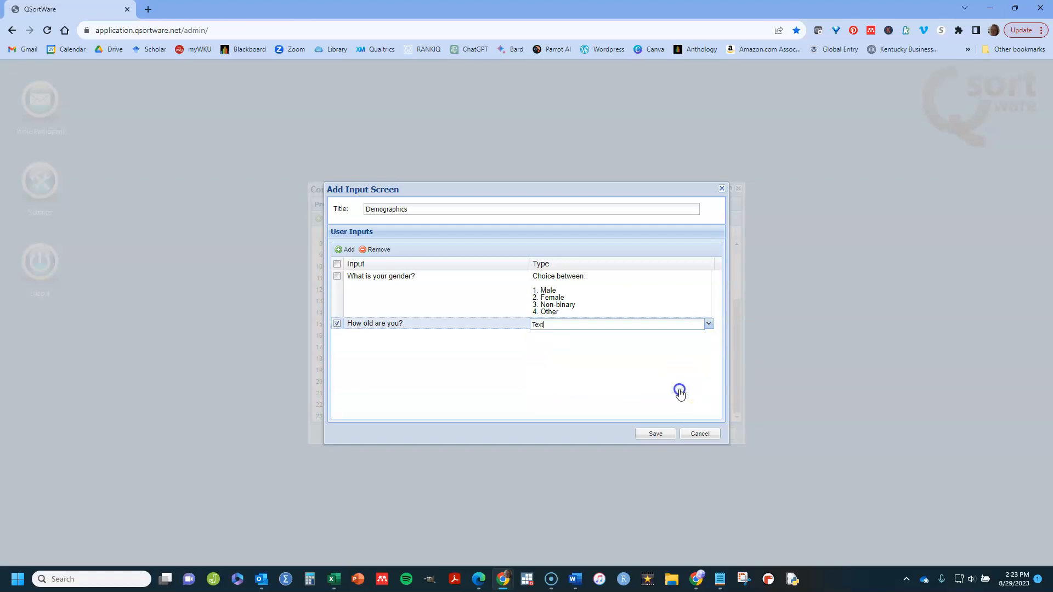
{"action": "left_click", "coordinate": [522, 399]}
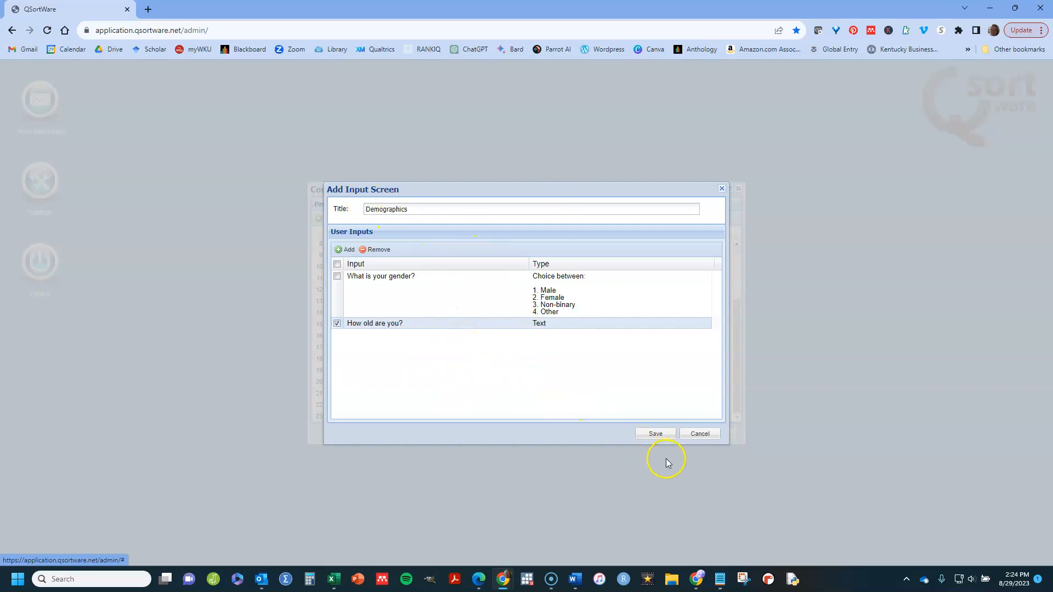
{"action": "left_click", "coordinate": [657, 435]}
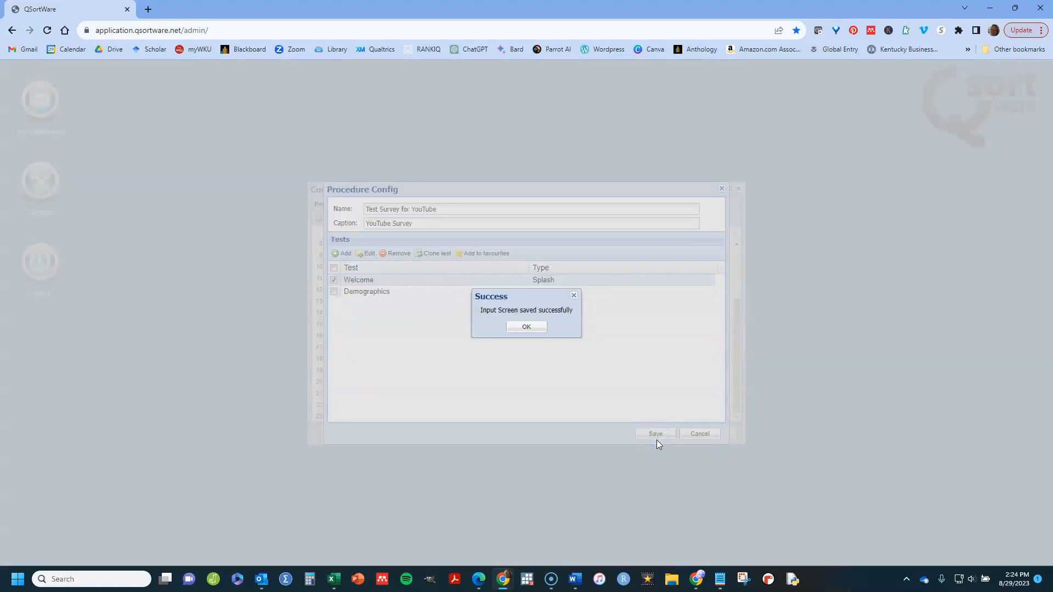
{"action": "left_click", "coordinate": [528, 327]}
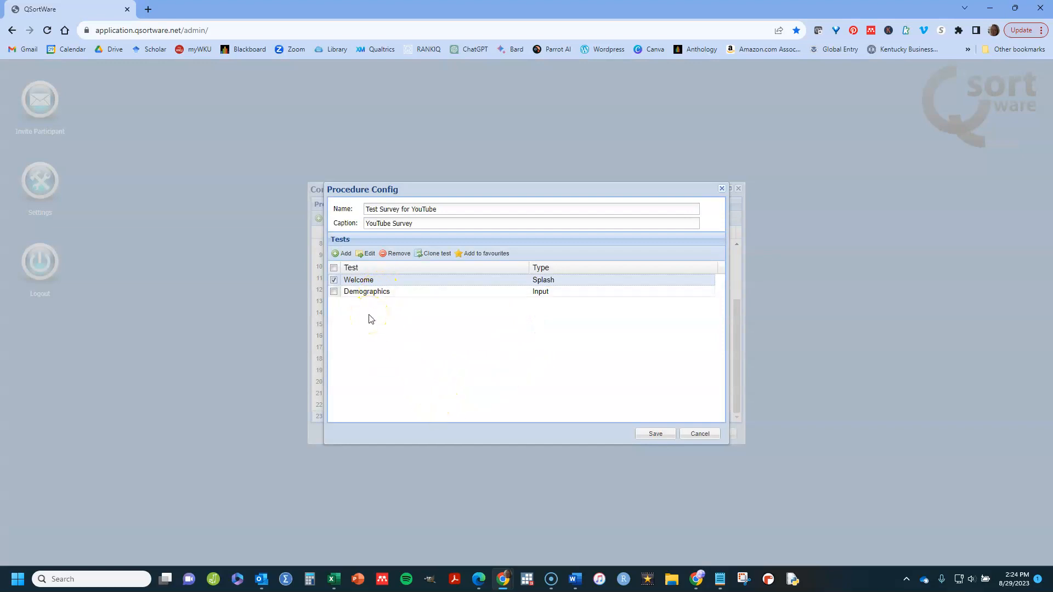
Add a new Likert test to the procedure and name it "Fictional Likert Scale"
{"action": "left_click", "coordinate": [343, 253]}
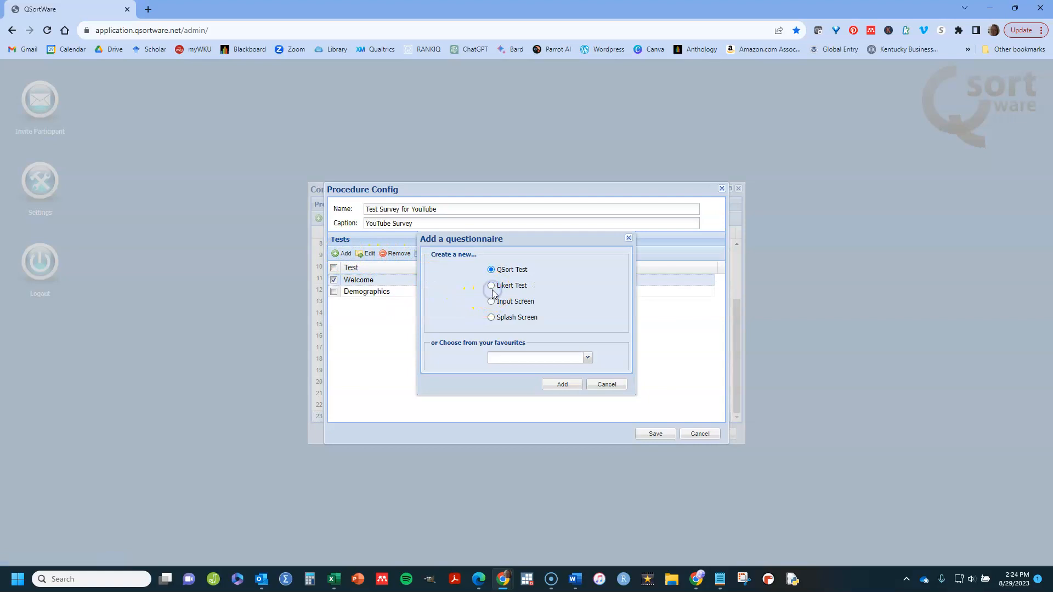
{"action": "left_click", "coordinate": [492, 288]}
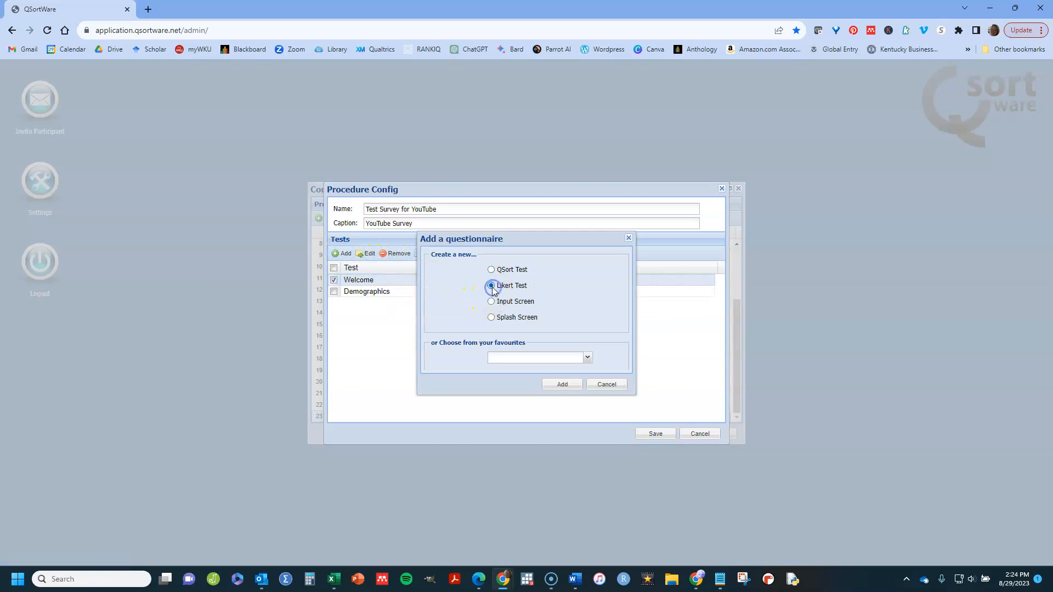
{"action": "left_click", "coordinate": [570, 389]}
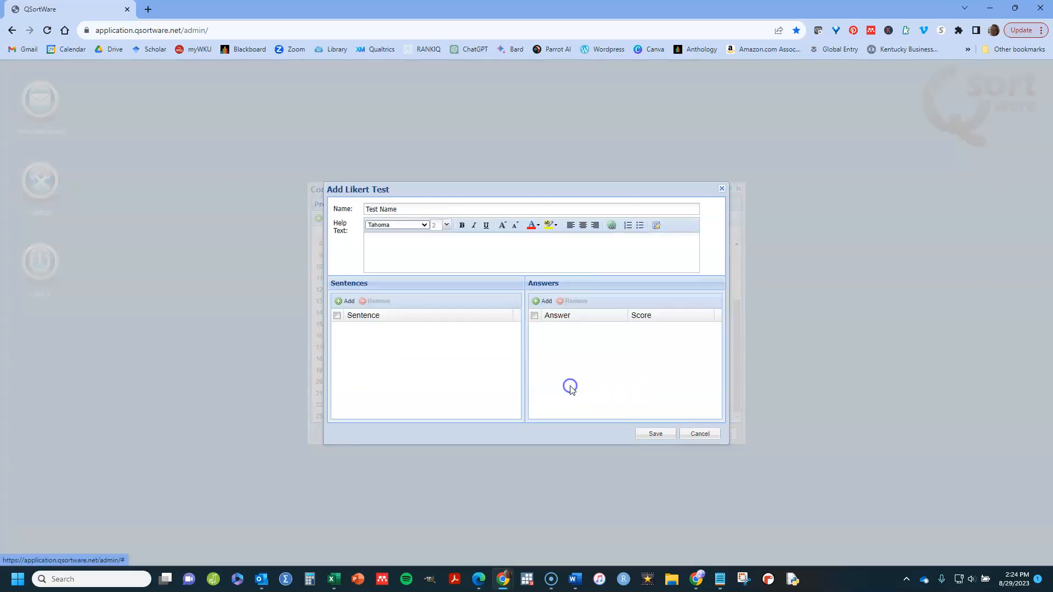
{"action": "left_click", "coordinate": [406, 209]}
{"action": "key", "text": "BackSpace"}
{"action": "key", "text": "BackSpace"}
{"action": "key", "text": "BackSpace"}
{"action": "key", "text": "BackSpace"}
{"action": "key", "text": "BackSpace"}
{"action": "key", "text": "BackSpace"}
{"action": "key", "text": "BackSpace"}
{"action": "key", "text": "BackSpace"}
{"action": "key", "text": "BackSpace"}
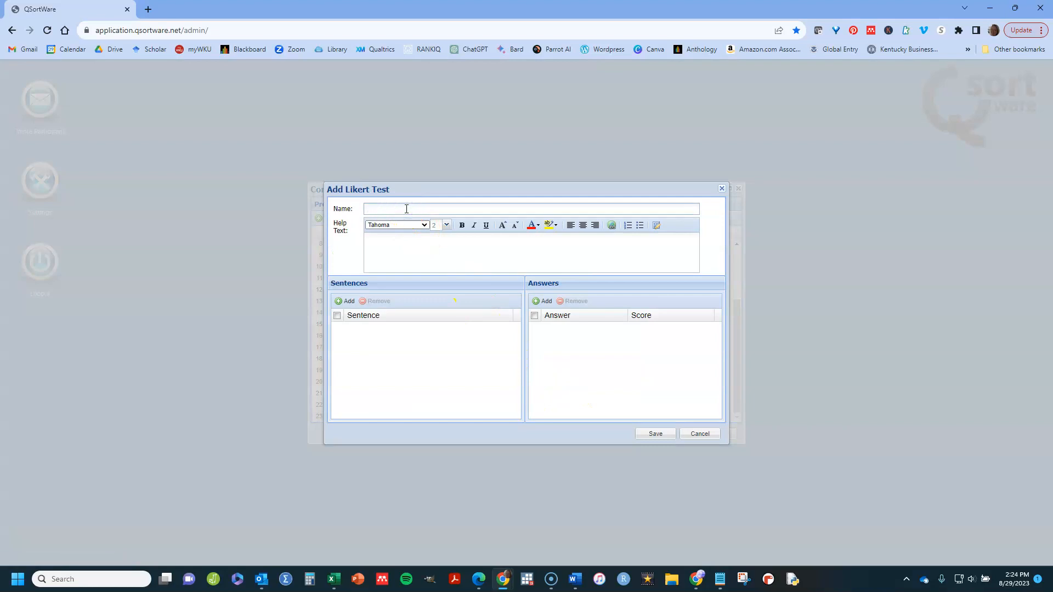
{"action": "type", "text": "Fictional Likert Scale"}
Enter "Instructions for completion." as the Likert test's help text
{"action": "left_click", "coordinate": [438, 248]}
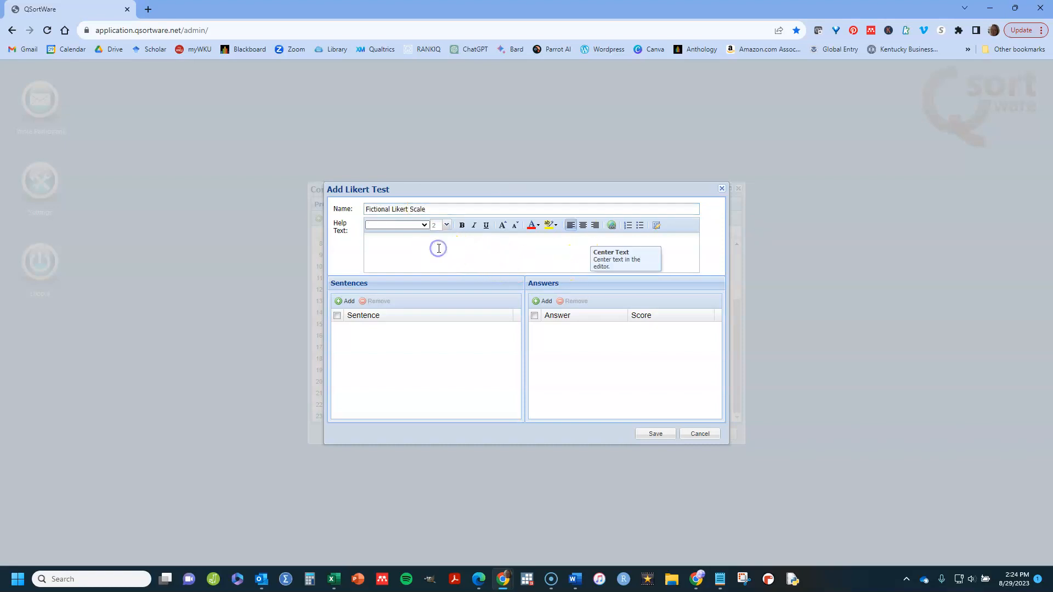
{"action": "type", "text": "Instructions for completio"}
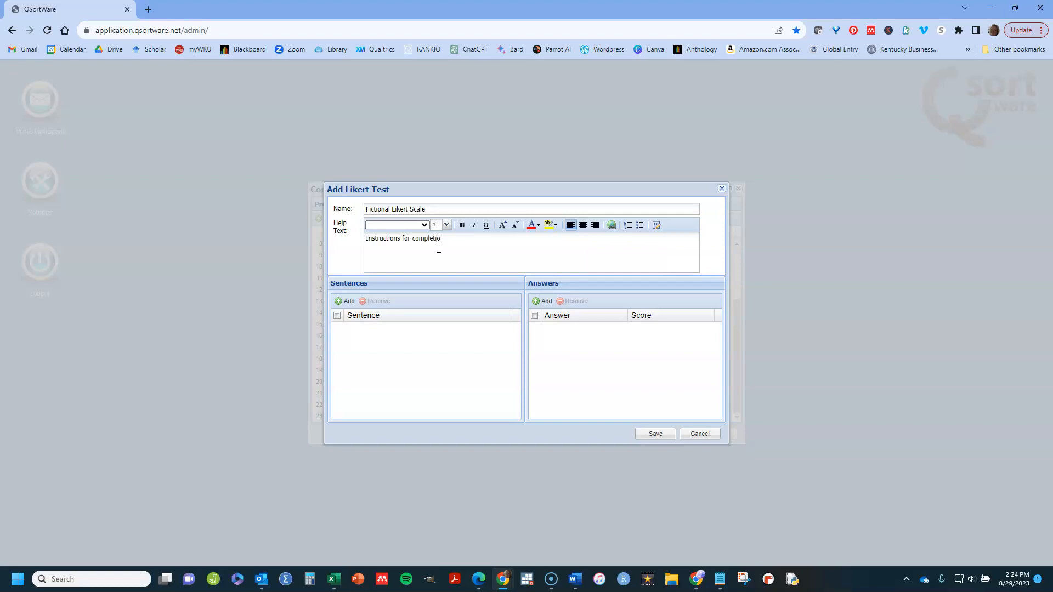
{"action": "type", "text": "n."}
Add two sentences to the Likert test and reword the first one as "I like vanilla ice cream."
{"action": "left_click", "coordinate": [345, 303]}
{"action": "left_click", "coordinate": [345, 302]}
{"action": "left_click", "coordinate": [400, 329]}
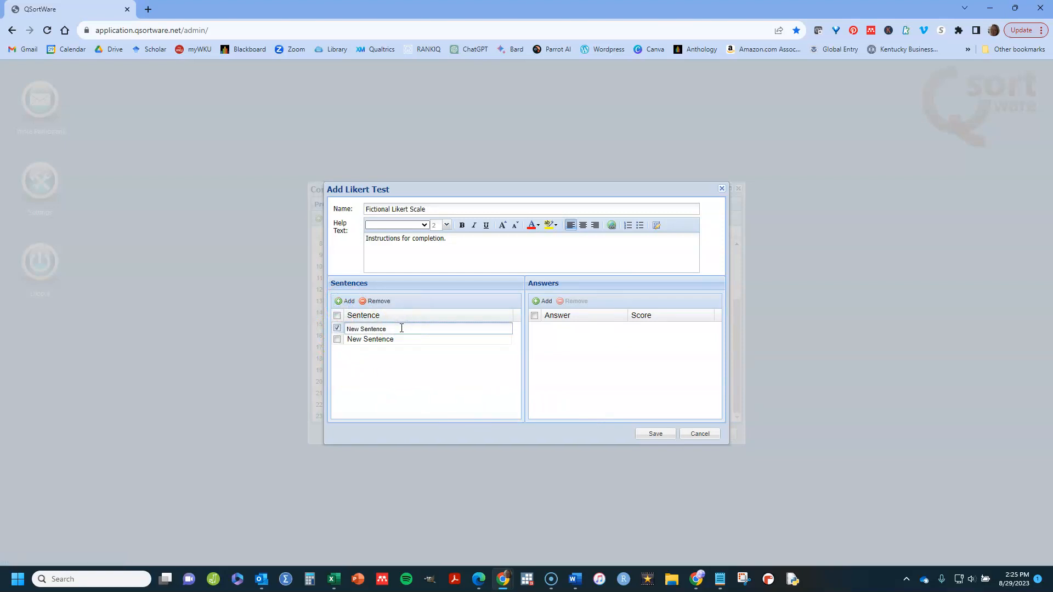
{"action": "key", "text": "BackSpace"}
{"action": "key", "text": "BackSpace"}
{"action": "key", "text": "BackSpace"}
{"action": "key", "text": "BackSpace"}
{"action": "key", "text": "BackSpace"}
{"action": "key", "text": "BackSpace"}
{"action": "key", "text": "BackSpace"}
{"action": "key", "text": "BackSpace"}
{"action": "key", "text": "BackSpace"}
{"action": "key", "text": "BackSpace"}
{"action": "key", "text": "BackSpace"}
{"action": "type", "text": "I like vanilla ice cream."}
Replace the second Likert sentence's placeholder text with "I like pizza."
{"action": "left_click", "coordinate": [417, 341]}
{"action": "left_click", "coordinate": [418, 342]}
{"action": "key", "text": "BackSpace"}
{"action": "key", "text": "BackSpace"}
{"action": "key", "text": "BackSpace"}
{"action": "key", "text": "BackSpace"}
{"action": "key", "text": "BackSpace"}
{"action": "key", "text": "BackSpace"}
{"action": "key", "text": "BackSpace"}
{"action": "key", "text": "BackSpace"}
{"action": "key", "text": "BackSpace"}
{"action": "key", "text": "BackSpace"}
{"action": "key", "text": "BackSpace"}
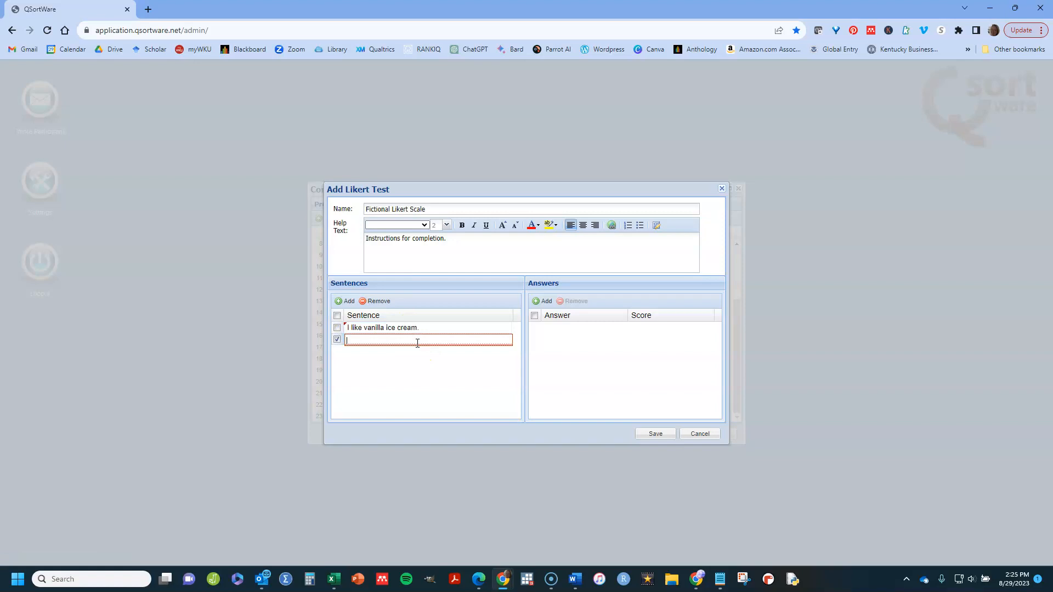
{"action": "type", "text": "I like plzza."}
{"action": "left_click", "coordinate": [432, 365]}
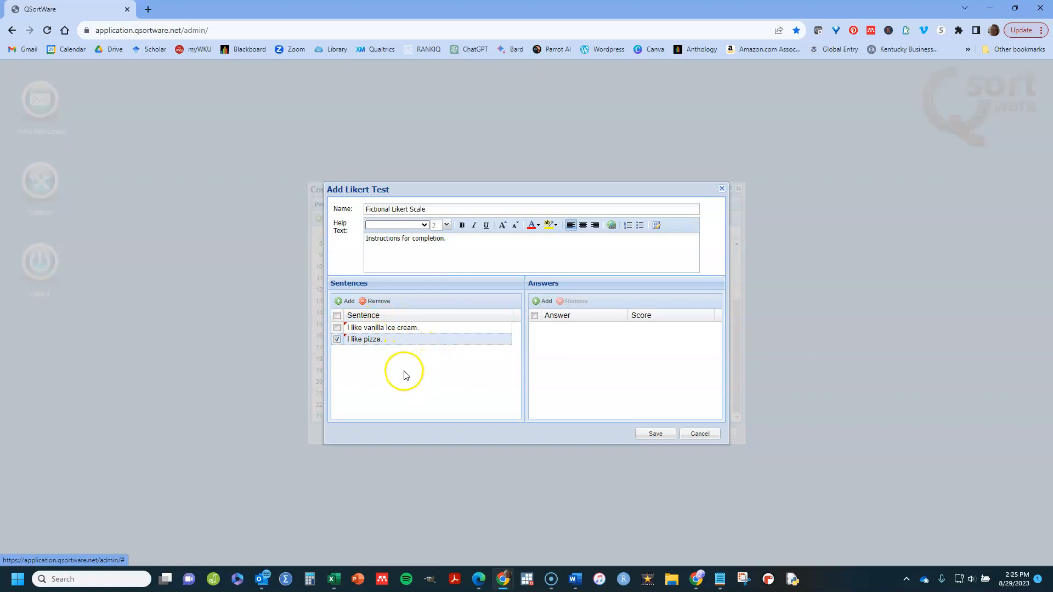
Add a first answer option to the Likert test and name it "Strongly Disagree"
{"action": "left_click", "coordinate": [541, 301]}
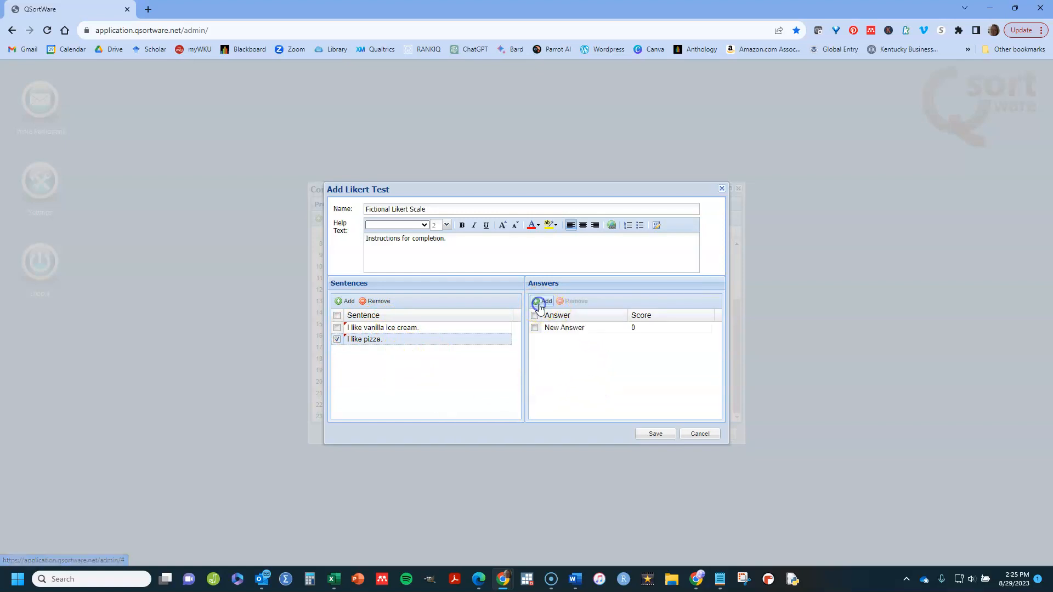
{"action": "left_click", "coordinate": [592, 328]}
{"action": "key", "text": "BackSpace"}
{"action": "key", "text": "BackSpace"}
{"action": "key", "text": "BackSpace"}
{"action": "key", "text": "BackSpace"}
{"action": "key", "text": "BackSpace"}
{"action": "key", "text": "BackSpace"}
{"action": "key", "text": "BackSpace"}
{"action": "key", "text": "BackSpace"}
{"action": "key", "text": "BackSpace"}
{"action": "type", "text": "Strong"}
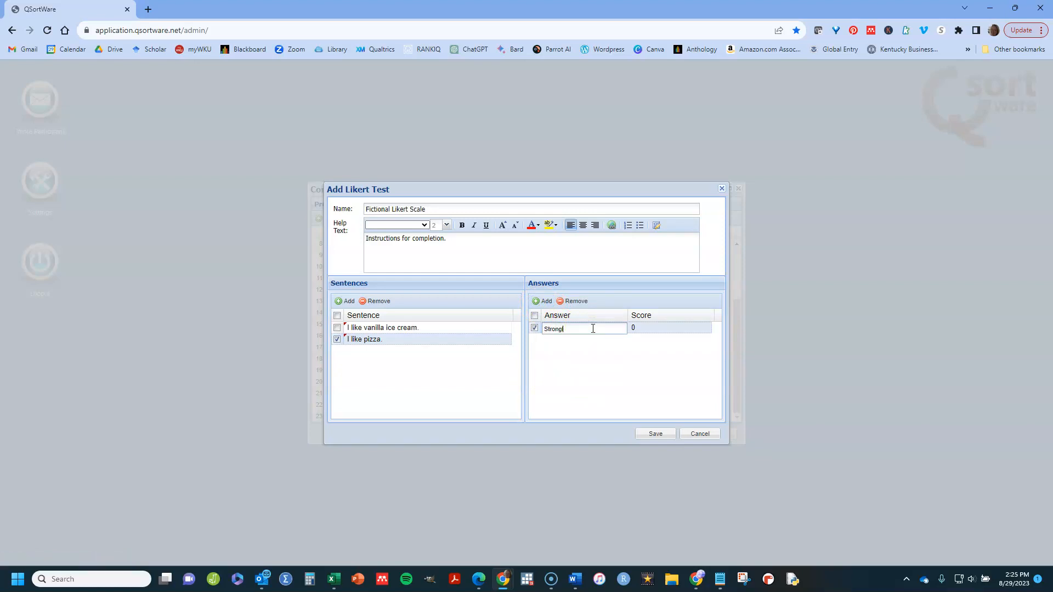
{"action": "type", "text": "ly Disagree"}
{"action": "key", "text": "Return"}
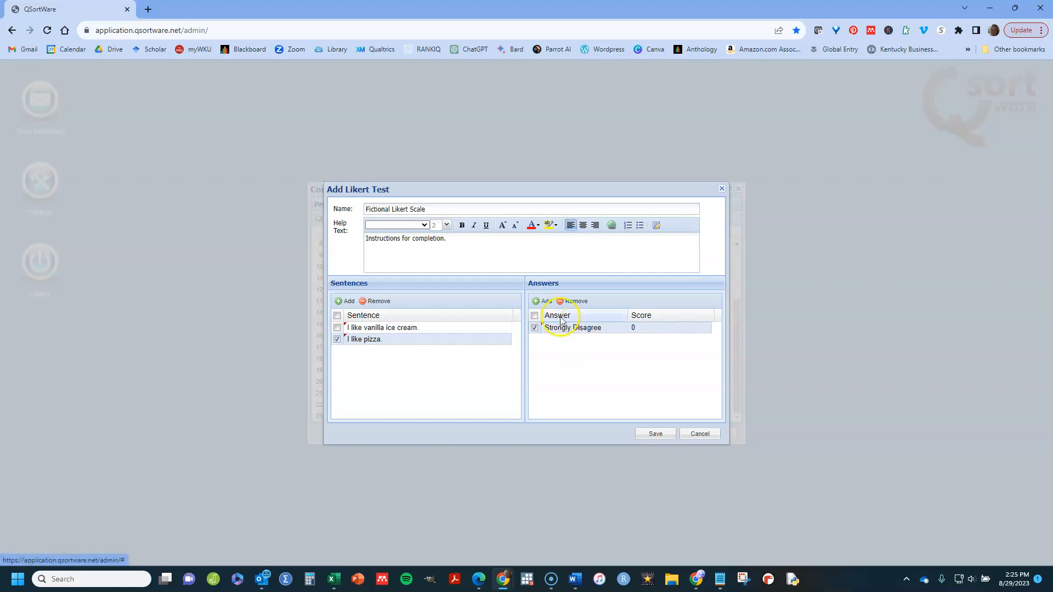
Add four more answer options to the Likert test and name the second one "Disagree"
{"action": "left_click", "coordinate": [545, 301]}
{"action": "left_click", "coordinate": [545, 302]}
{"action": "left_click", "coordinate": [545, 302]}
{"action": "left_click", "coordinate": [545, 302]}
{"action": "left_click", "coordinate": [599, 339]}
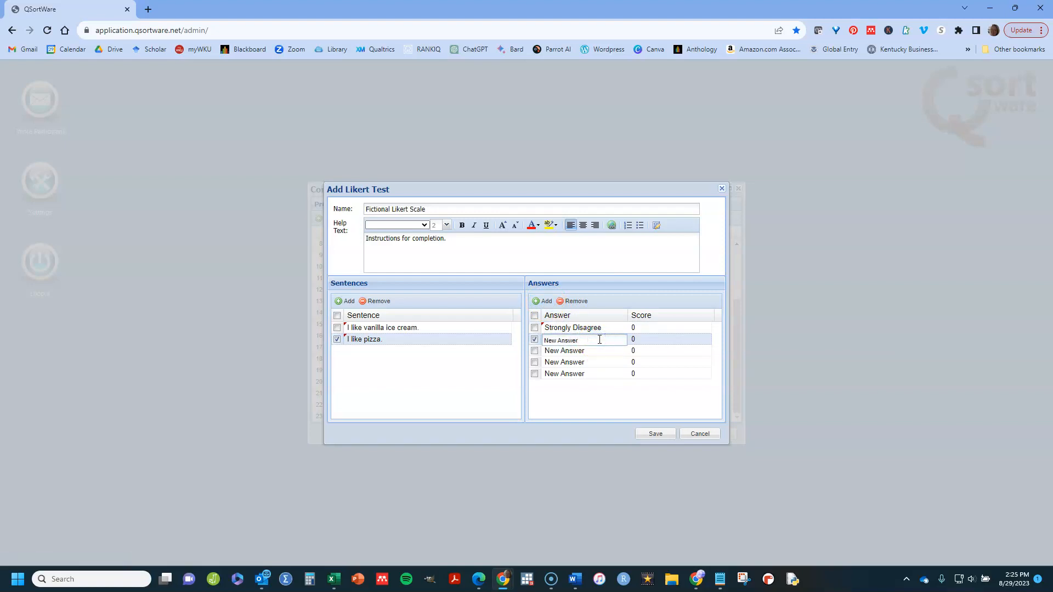
{"action": "key", "text": "BackSpace"}
{"action": "key", "text": "BackSpace"}
{"action": "key", "text": "BackSpace"}
{"action": "key", "text": "BackSpace"}
{"action": "key", "text": "BackSpace"}
{"action": "key", "text": "BackSpace"}
{"action": "key", "text": "BackSpace"}
{"action": "key", "text": "BackSpace"}
{"action": "key", "text": "BackSpace"}
{"action": "type", "text": "Dis"}
Replace the third answer option's placeholder text with "Neutral"
{"action": "left_click", "coordinate": [595, 350]}
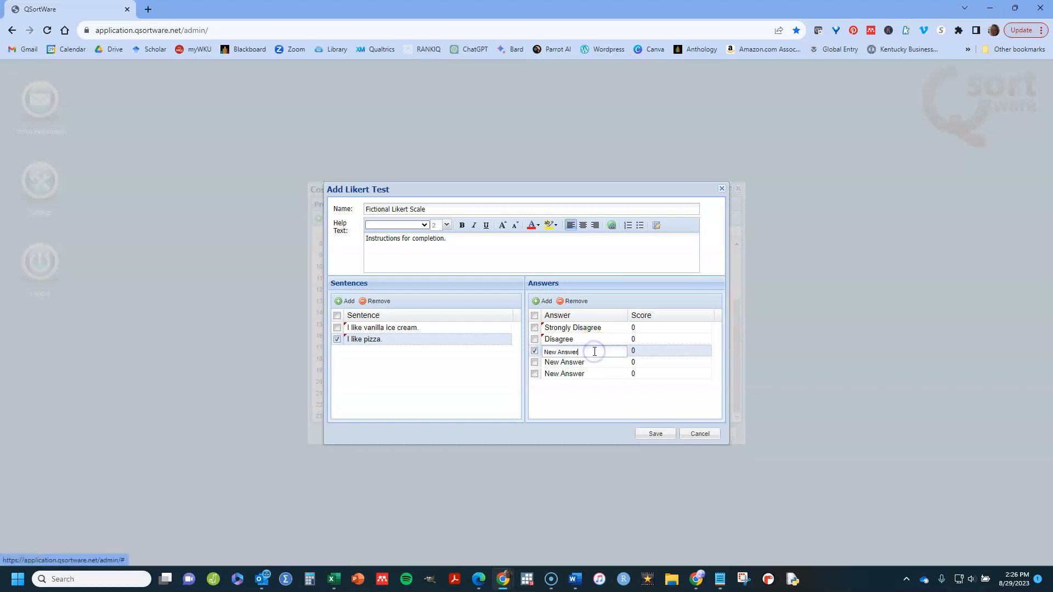
{"action": "key", "text": "BackSpace"}
{"action": "key", "text": "BackSpace"}
{"action": "key", "text": "BackSpace"}
{"action": "key", "text": "BackSpace"}
{"action": "key", "text": "BackSpace"}
{"action": "key", "text": "BackSpace"}
{"action": "key", "text": "BackSpace"}
{"action": "key", "text": "BackSpace"}
{"action": "key", "text": "BackSpace"}
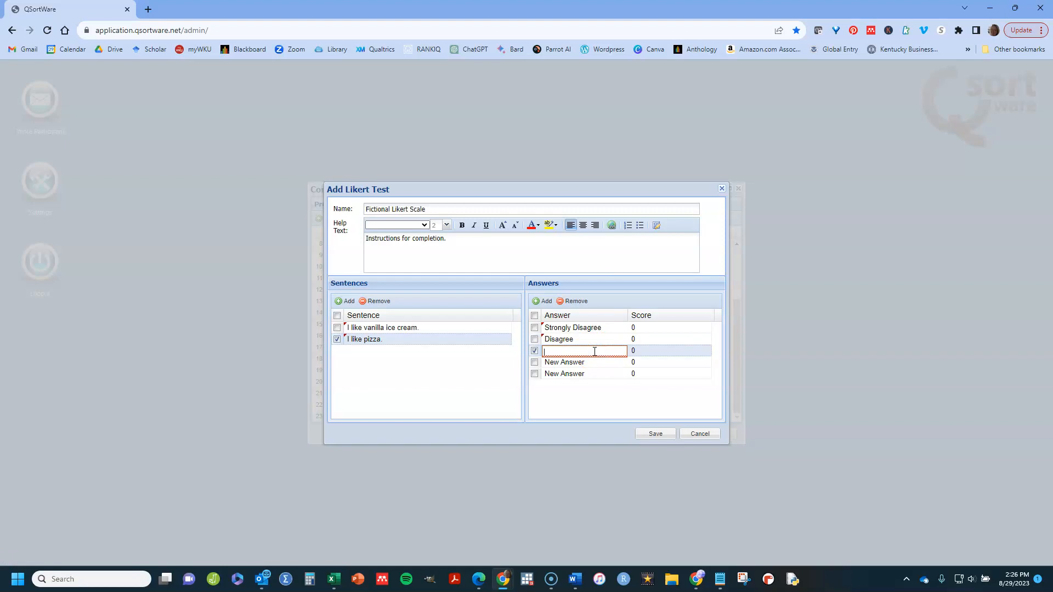
{"action": "type", "text": "N"}
{"action": "key", "text": "Return"}
Rename the fourth answer option as "Agree"
{"action": "key", "text": "BackSpace"}
{"action": "key", "text": "BackSpace"}
{"action": "key", "text": "BackSpace"}
{"action": "key", "text": "BackSpace"}
{"action": "key", "text": "BackSpace"}
{"action": "key", "text": "BackSpace"}
{"action": "key", "text": "BackSpace"}
{"action": "key", "text": "BackSpace"}
{"action": "key", "text": "BackSpace"}
{"action": "type", "text": "Ag"}
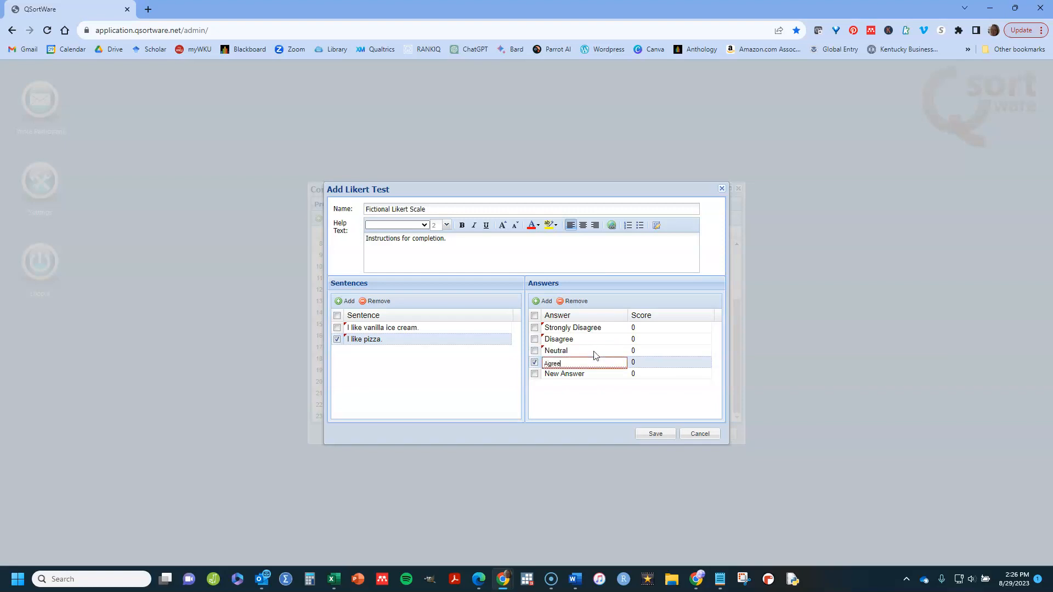
{"action": "type", "text": "ree"}
{"action": "key", "text": "Return"}
Rename the fifth answer option as "Strongly Agree"
{"action": "key", "text": "BackSpace"}
{"action": "key", "text": "BackSpace"}
{"action": "key", "text": "BackSpace"}
{"action": "key", "text": "BackSpace"}
{"action": "key", "text": "BackSpace"}
{"action": "key", "text": "BackSpace"}
{"action": "key", "text": "BackSpace"}
{"action": "key", "text": "BackSpace"}
{"action": "key", "text": "BackSpace"}
{"action": "type", "text": "Strongly Agree"}
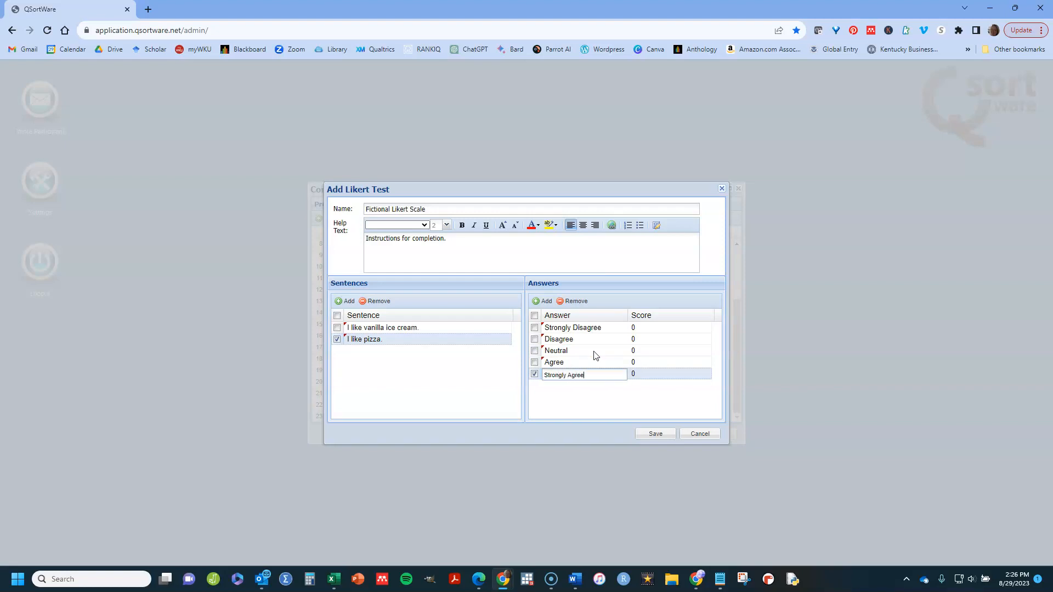
Score the answers in ascending order, with Strongly Disagree 1, Disagree 2, Neutral 3 and Agree 4, and save the Likert test
{"action": "double_click", "coordinate": [670, 330]}
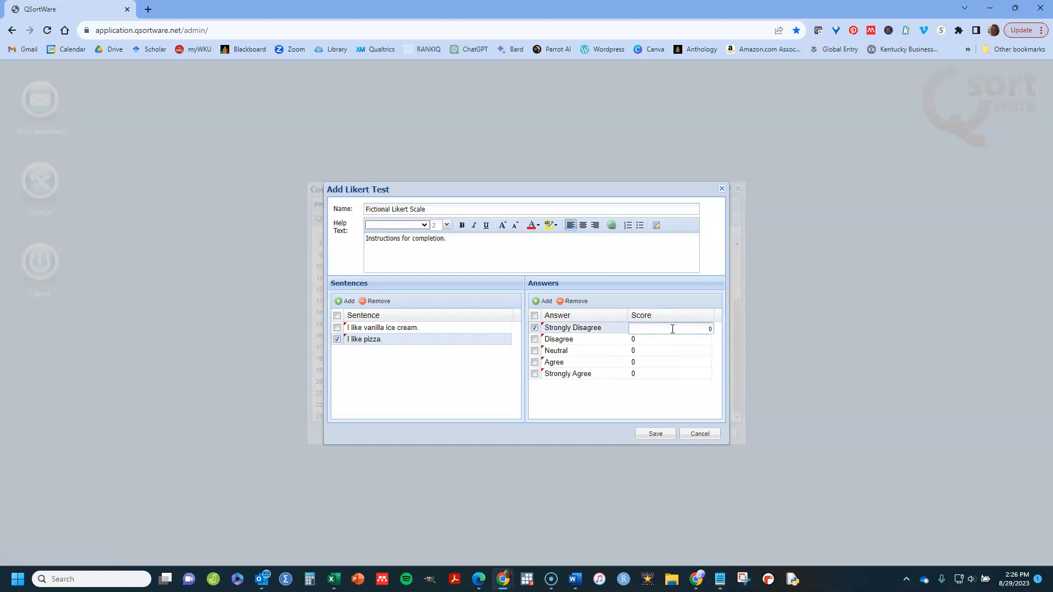
{"action": "key", "text": "BackSpace"}
{"action": "double_click", "coordinate": [675, 340]}
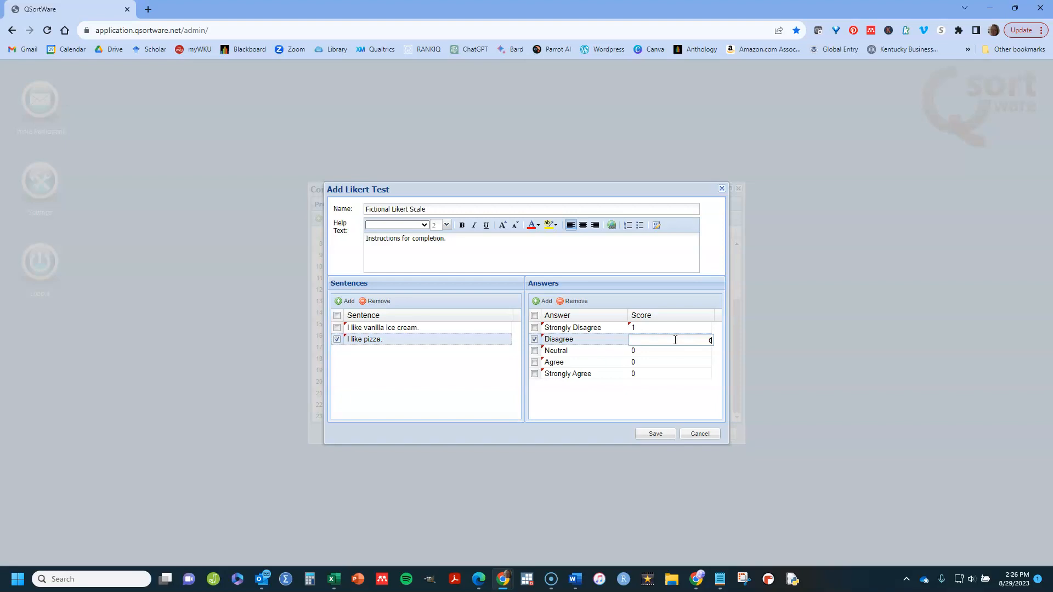
{"action": "key", "text": "Tab"}
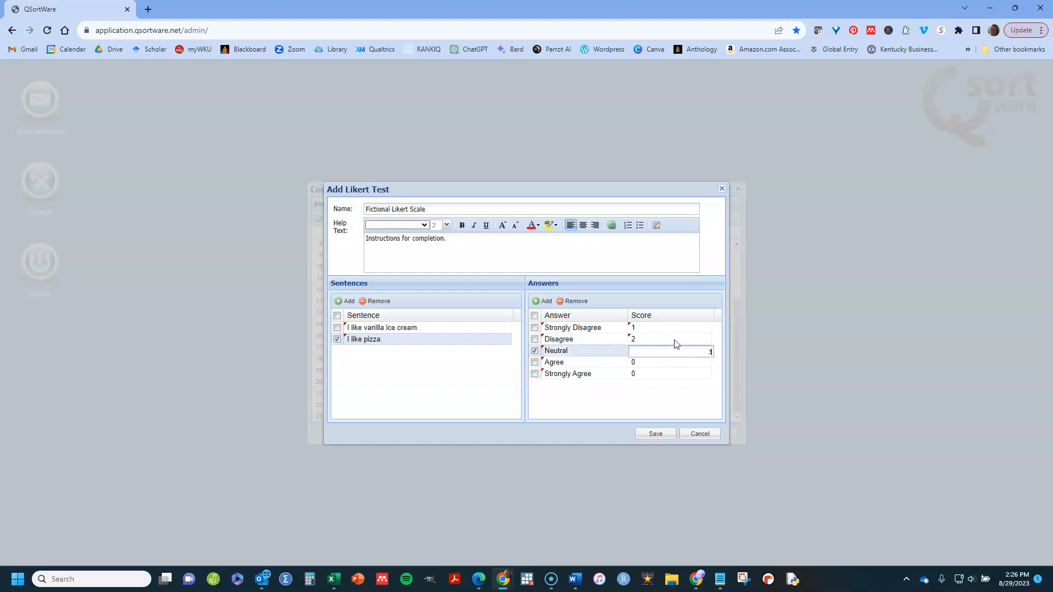
{"action": "key", "text": "Tab"}
{"action": "type", "text": "4"}
{"action": "key", "text": "Tab"}
{"action": "key", "text": "Tab"}
{"action": "left_click", "coordinate": [657, 433]}
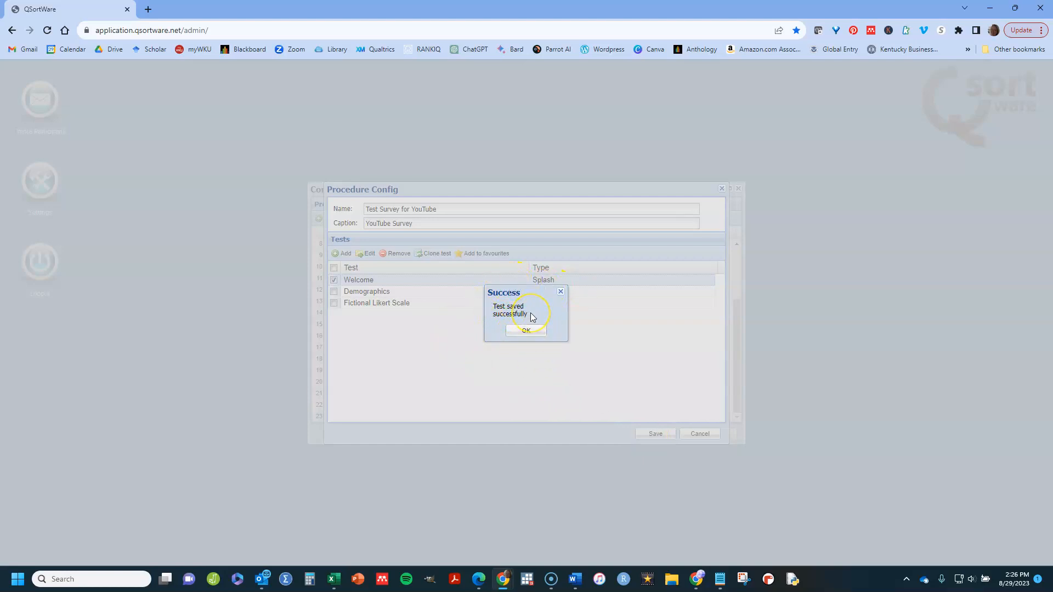
{"action": "left_click", "coordinate": [536, 333]}
{"action": "left_click", "coordinate": [532, 356]}
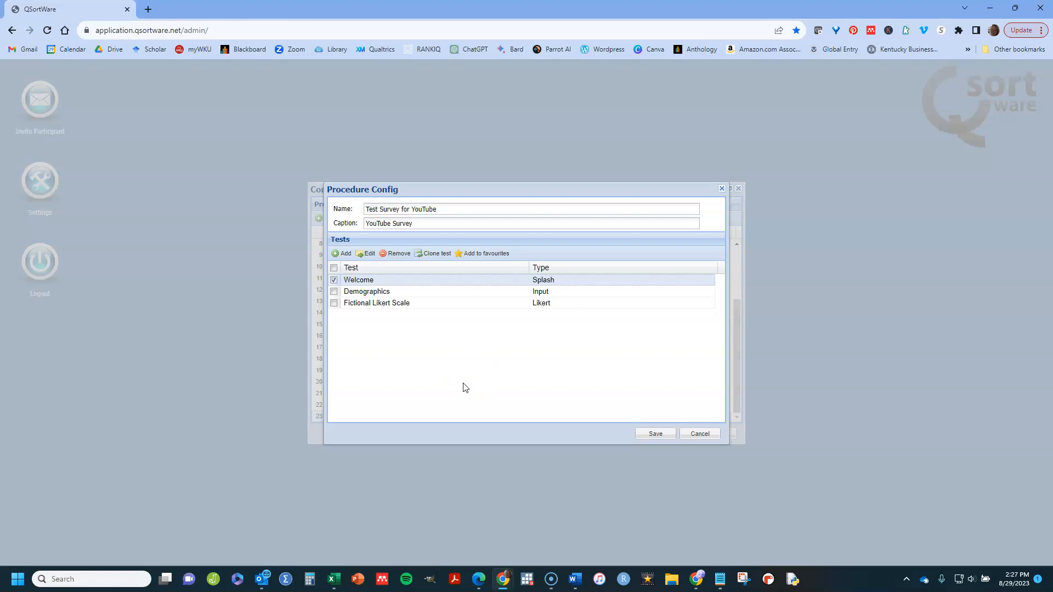
Add a new QSort test to the procedure and name it "Practice Q Sort"
{"action": "left_click", "coordinate": [343, 254]}
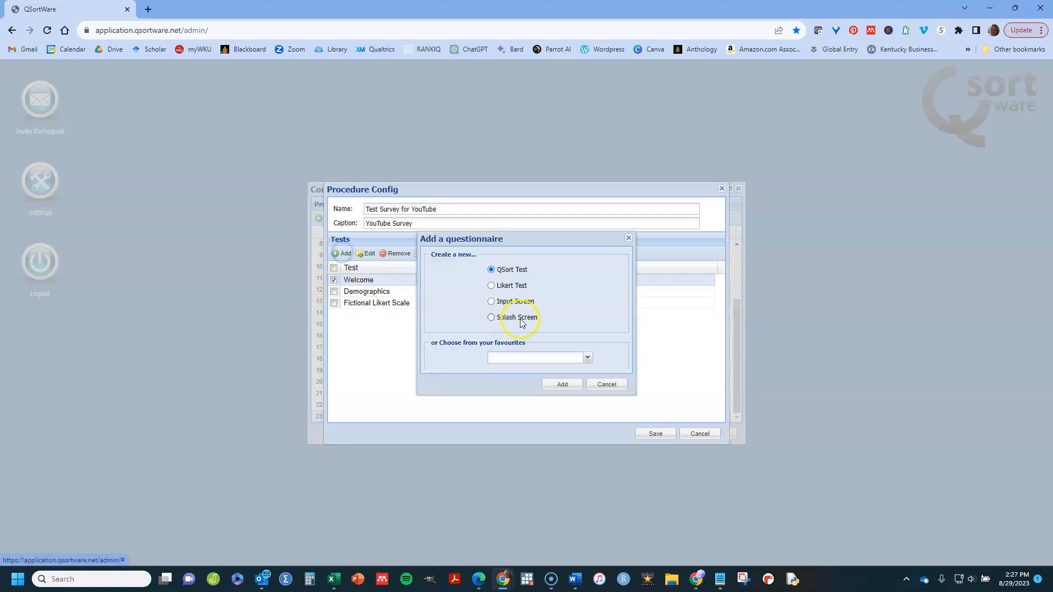
{"action": "left_click", "coordinate": [554, 383]}
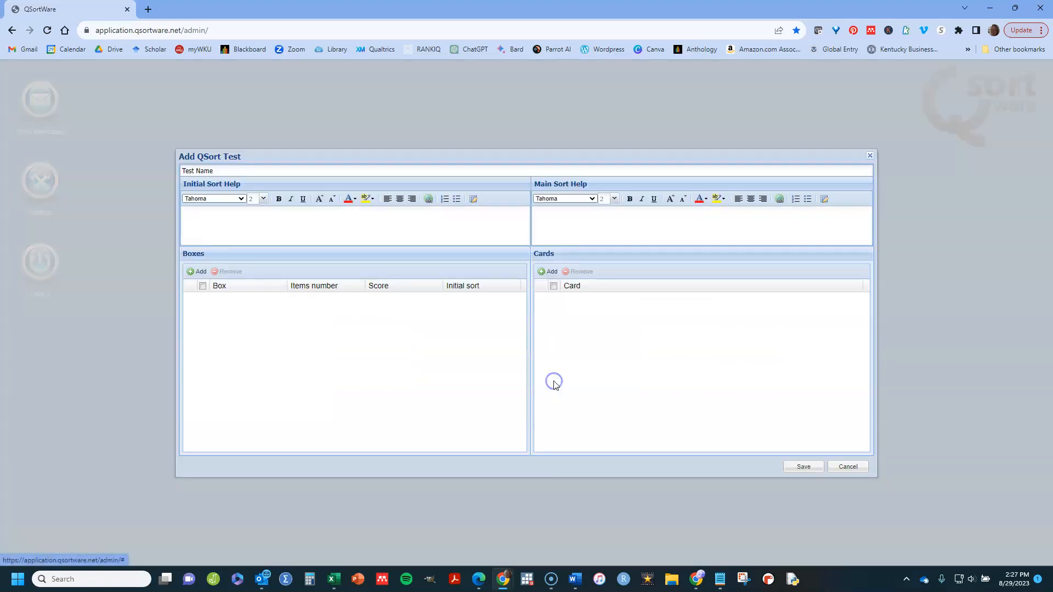
{"action": "left_click", "coordinate": [246, 169]}
{"action": "key", "text": "BackSpace"}
{"action": "key", "text": "BackSpace"}
{"action": "key", "text": "BackSpace"}
{"action": "key", "text": "BackSpace"}
{"action": "key", "text": "BackSpace"}
{"action": "key", "text": "BackSpace"}
{"action": "key", "text": "BackSpace"}
{"action": "key", "text": "BackSpace"}
{"action": "key", "text": "BackSpace"}
{"action": "type", "text": "P"}
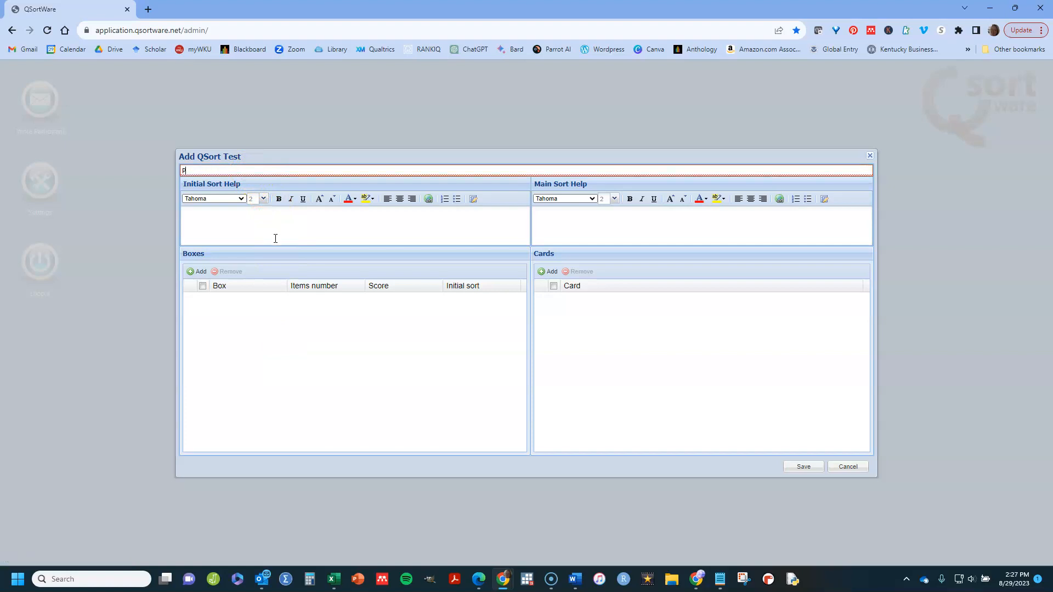
{"action": "type", "text": "ractice Q Sort"}
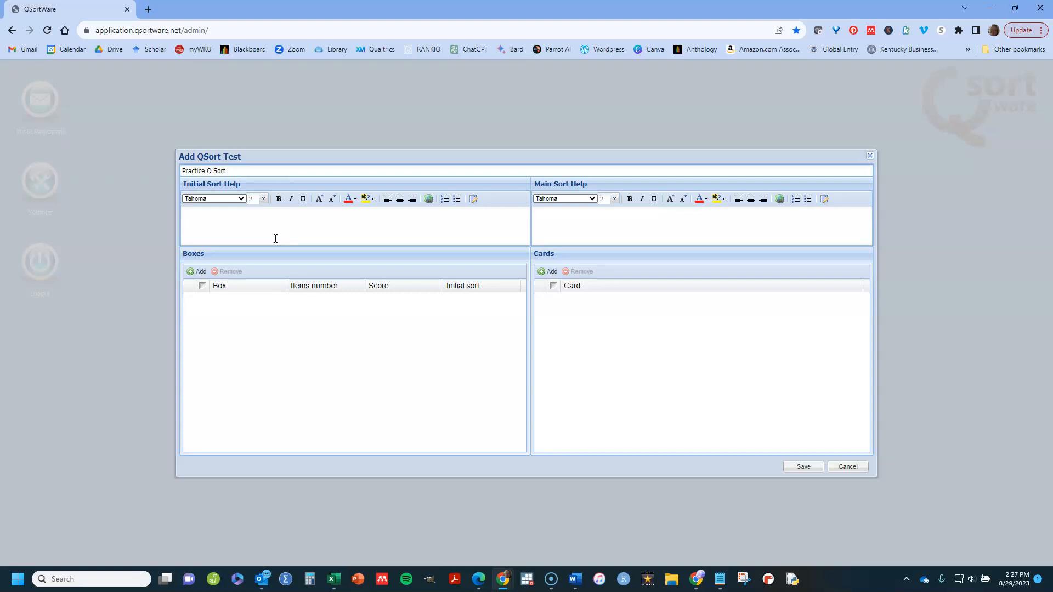
Enter "Initial sort instructions." as the initial sort help and "Final sort instructions." as the main sort help
{"action": "left_click", "coordinate": [276, 231]}
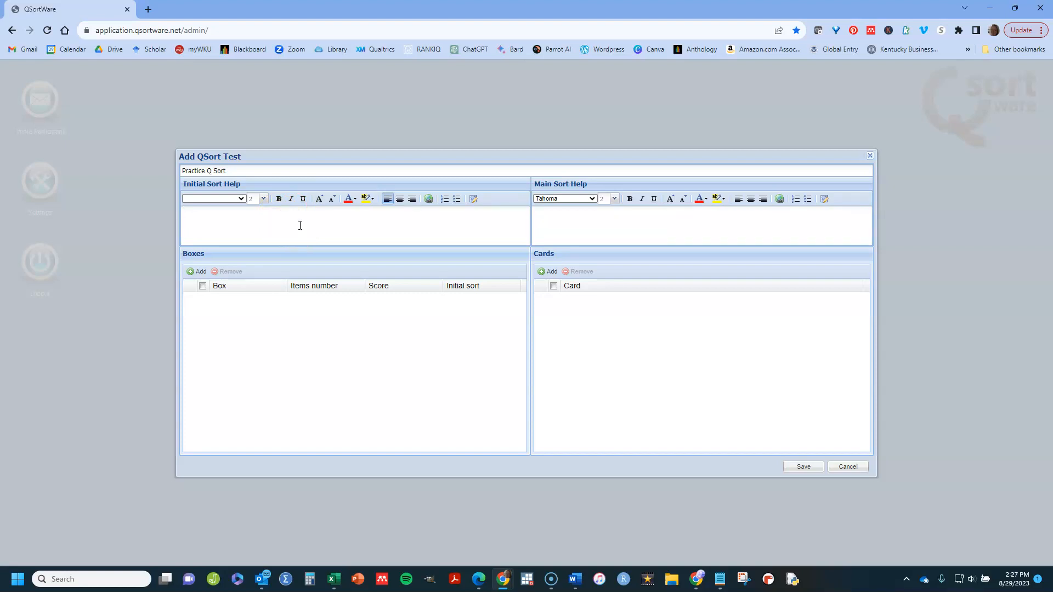
{"action": "left_click", "coordinate": [571, 219]}
{"action": "left_click", "coordinate": [246, 226]}
{"action": "type", "text": "Initial sort instructions."}
{"action": "left_click", "coordinate": [635, 221]}
{"action": "type", "text": "Final sort instructions."}
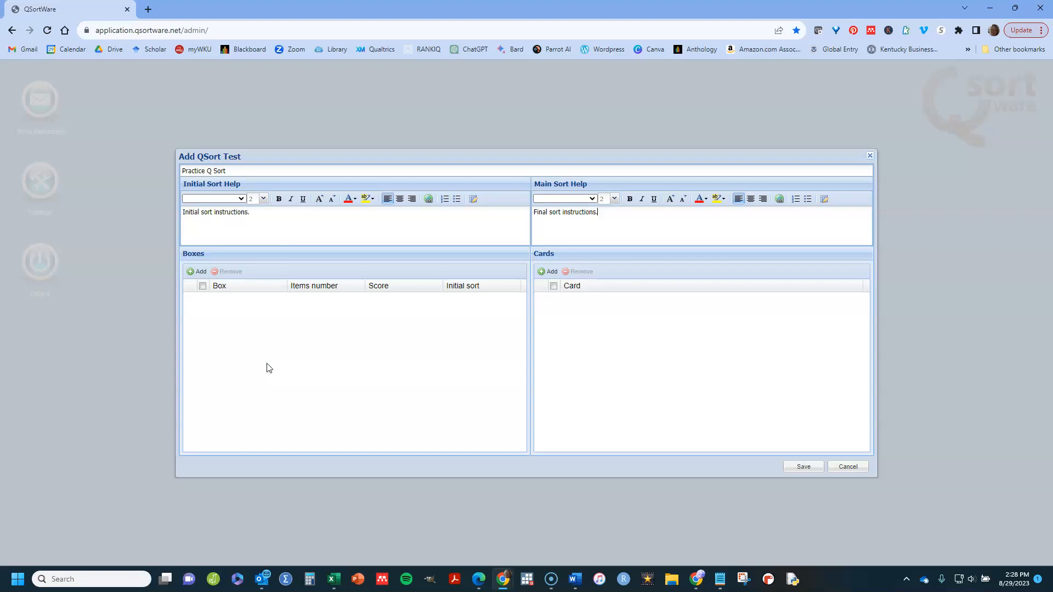
Add eight boxes to the Q sort
{"action": "left_click", "coordinate": [196, 272]}
{"action": "left_click", "coordinate": [196, 272]}
{"action": "left_click", "coordinate": [196, 272]}
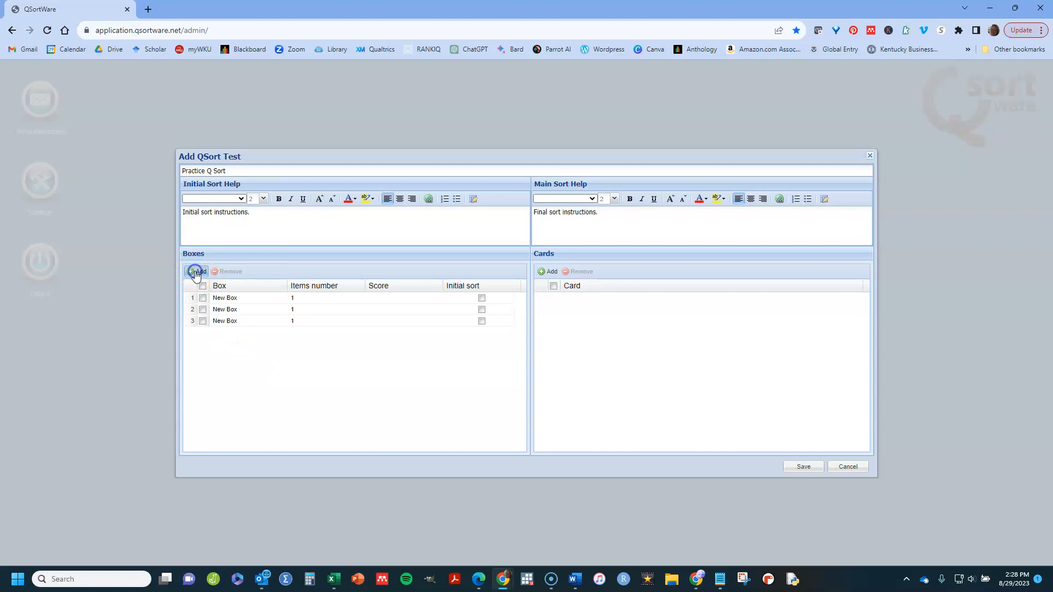
{"action": "left_click", "coordinate": [196, 271]}
{"action": "left_click", "coordinate": [196, 272]}
{"action": "left_click", "coordinate": [196, 272]}
{"action": "left_click", "coordinate": [197, 272]}
{"action": "left_click", "coordinate": [196, 272]}
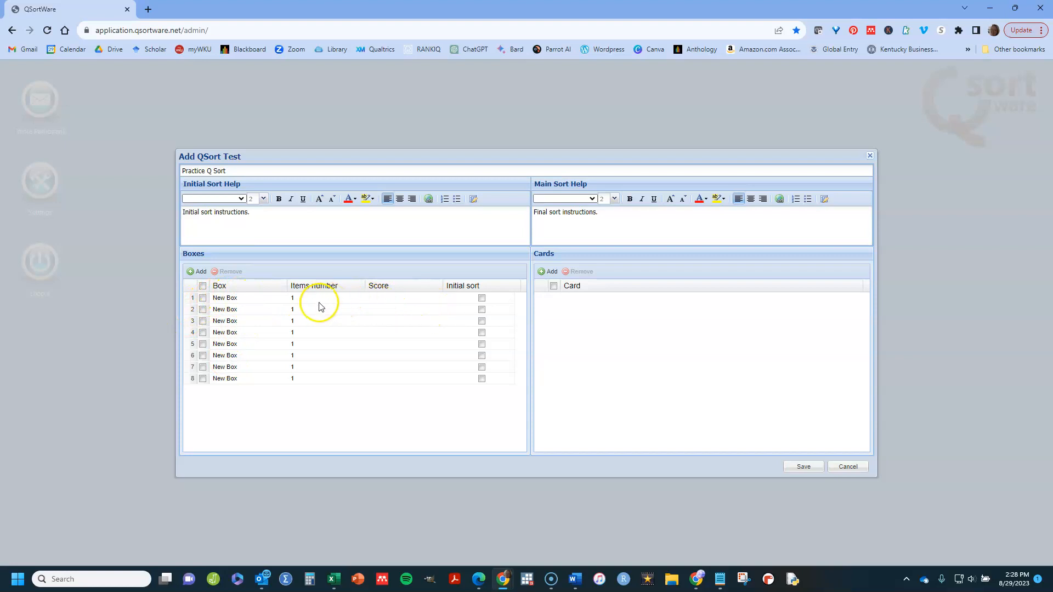
Mark the first three boxes as initial sort boxes
{"action": "left_click", "coordinate": [481, 298]}
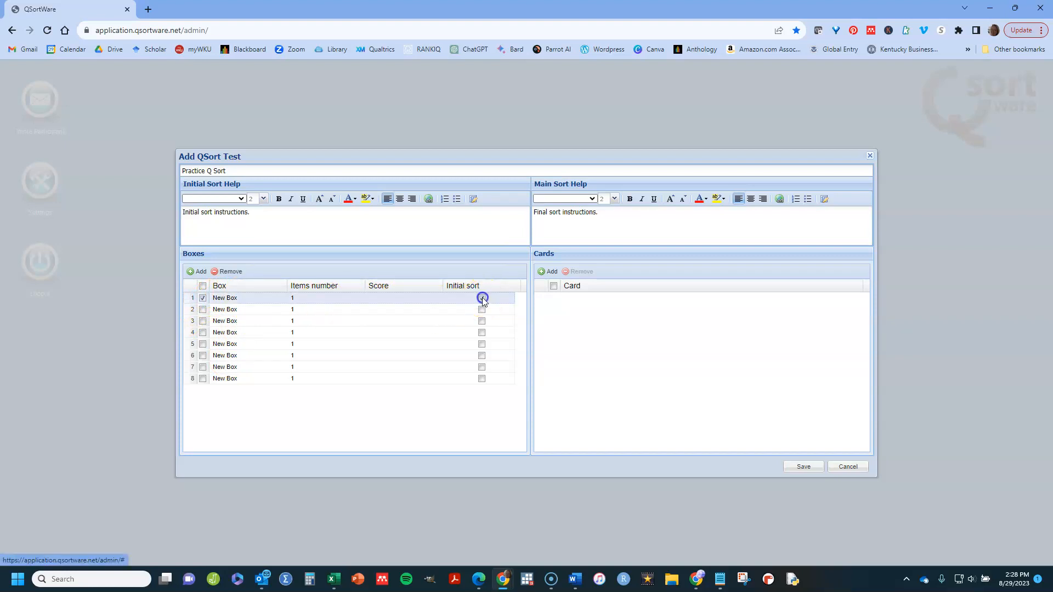
{"action": "left_click", "coordinate": [482, 310]}
{"action": "left_click", "coordinate": [481, 321]}
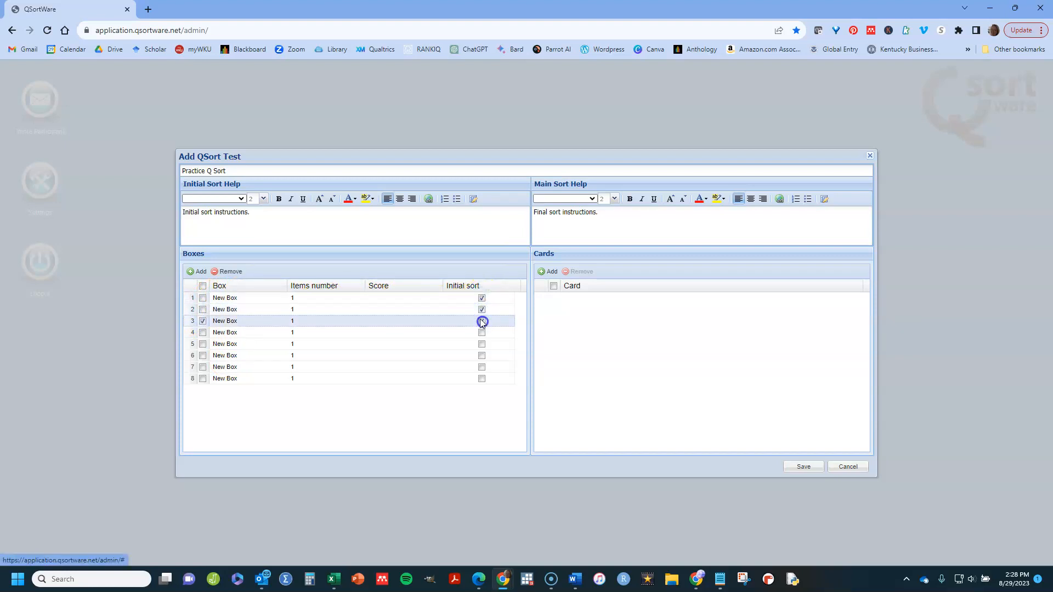
Name the three initial sort boxes "Least relevant", "Middle relevance or Unsure" and "Most Relevant"
{"action": "left_click", "coordinate": [242, 299]}
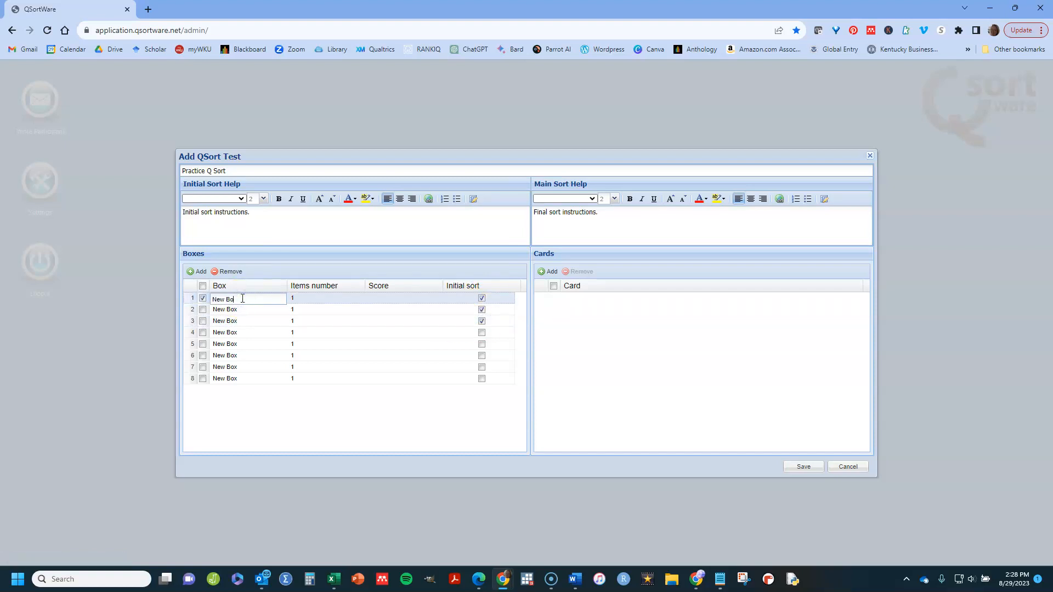
{"action": "type", "text": "Least relevant"}
{"action": "left_click", "coordinate": [250, 309]}
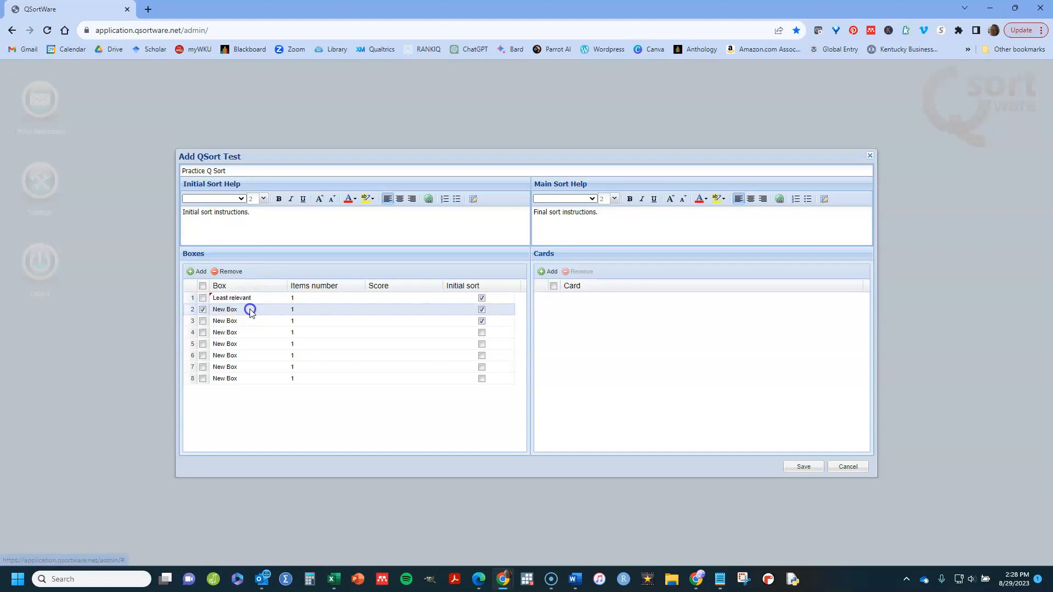
{"action": "key", "text": "BackSpace"}
{"action": "type", "text": "Middle relevance or Unsu"}
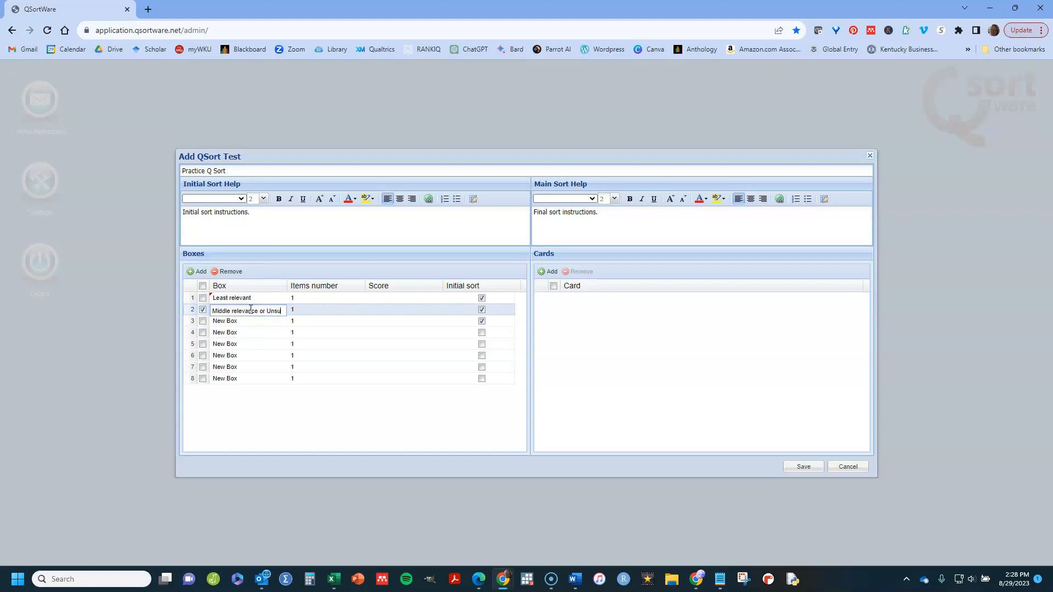
{"action": "key", "text": "Return"}
{"action": "type", "text": "Mot"}
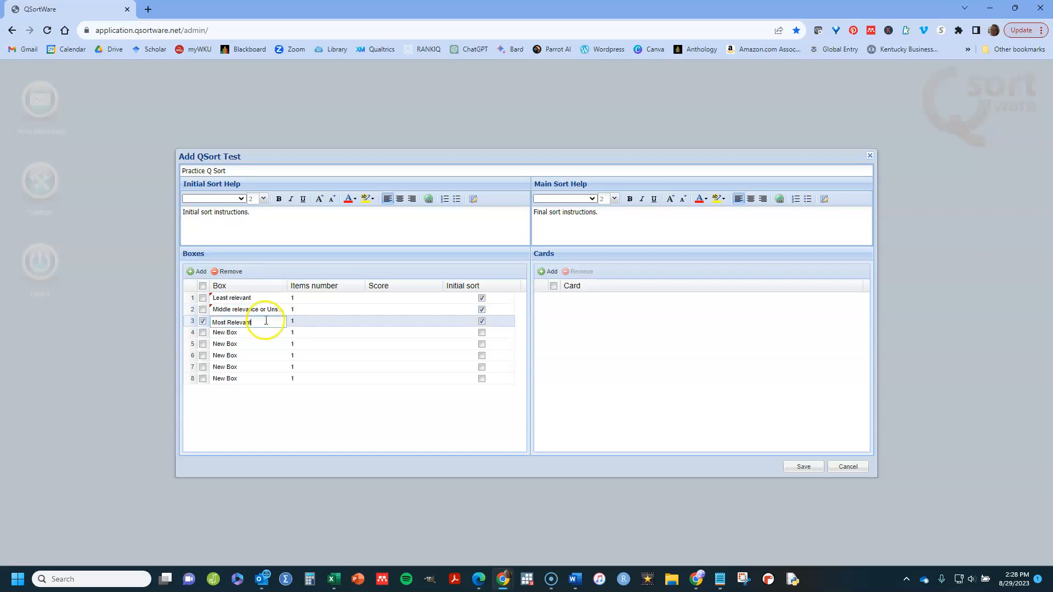
Set the score of each of the three initial sort boxes to 0
{"action": "left_click", "coordinate": [277, 297]}
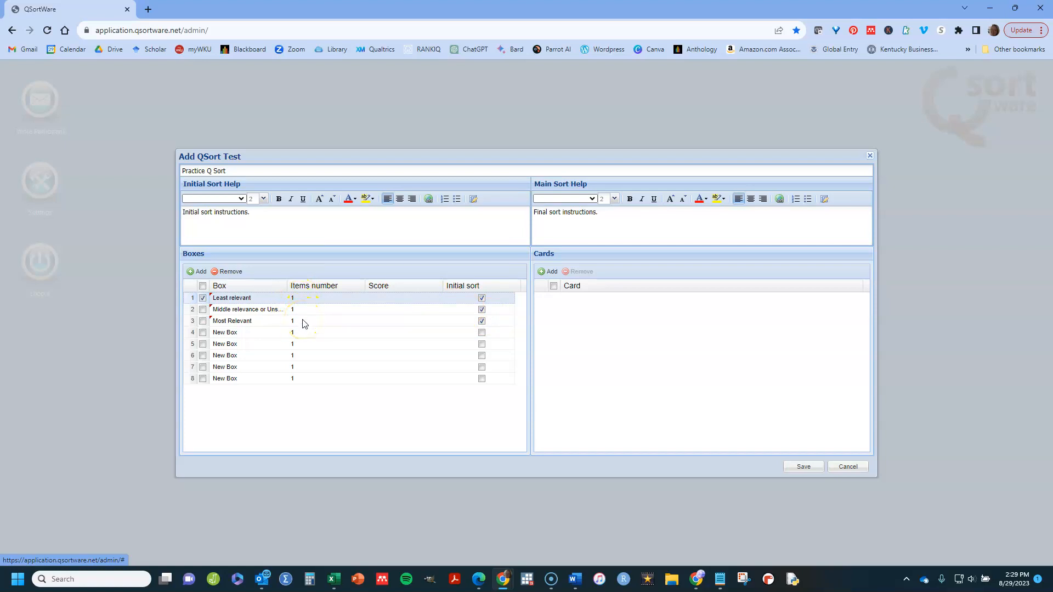
{"action": "left_click", "coordinate": [389, 299]}
{"action": "type", "text": "0"}
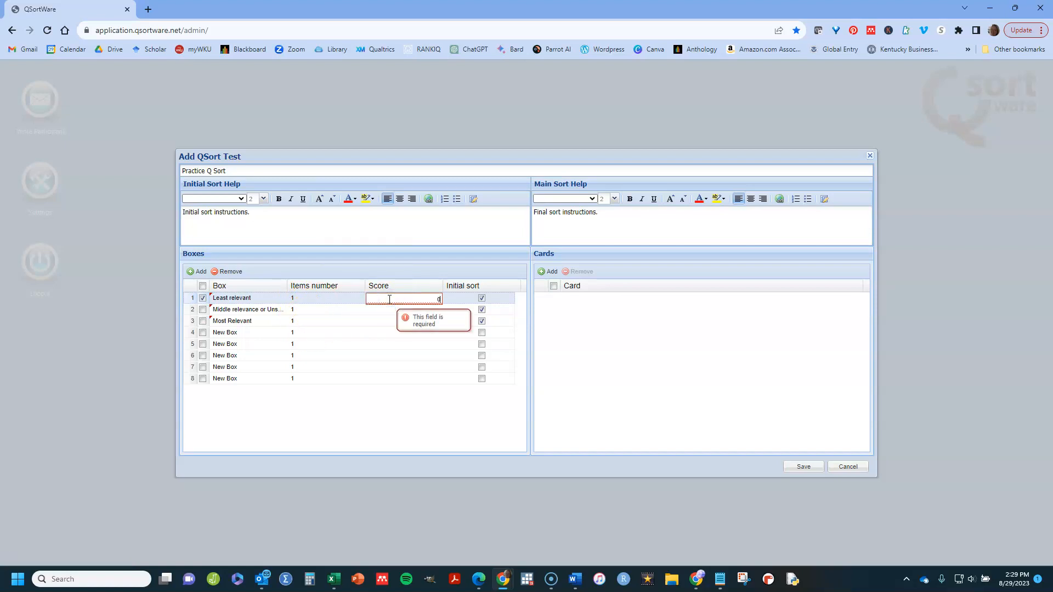
{"action": "key", "text": "Return"}
{"action": "type", "text": "0"}
{"action": "key", "text": "Return"}
{"action": "type", "text": "0"}
{"action": "key", "text": "Return"}
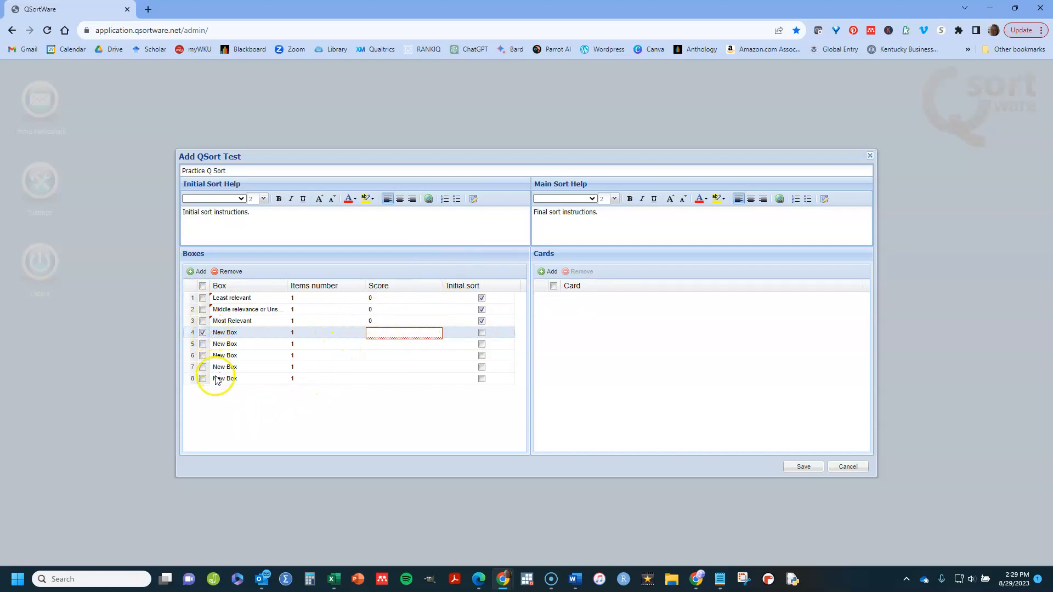
Name the fourth box "Least relevant" and the fifth box "2nd least relevant"
{"action": "left_click", "coordinate": [219, 333]}
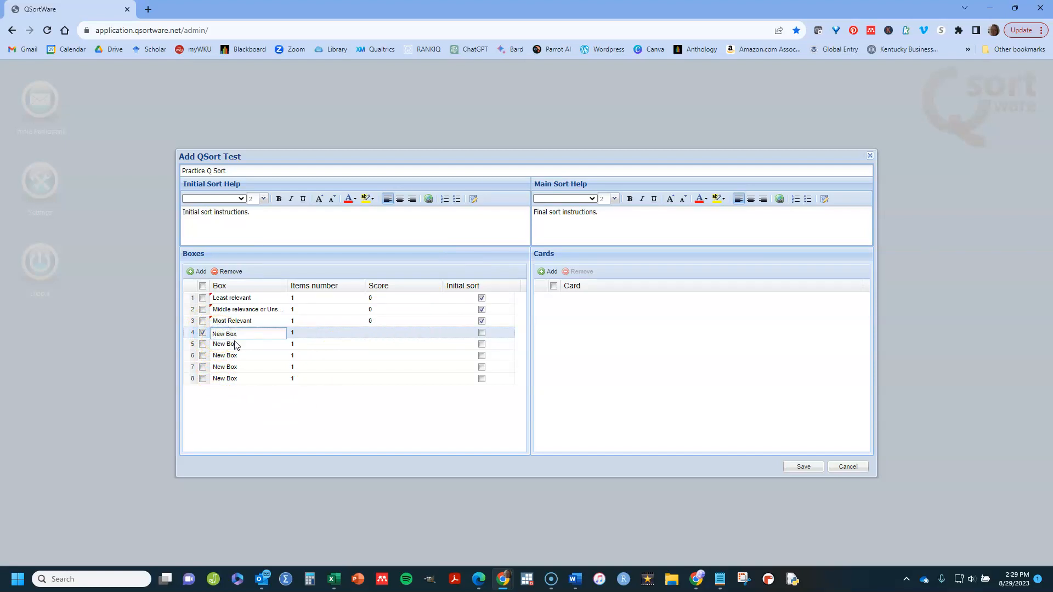
{"action": "type", "text": "Least relevant"}
{"action": "left_click", "coordinate": [236, 344]}
{"action": "key", "text": "BackSpace"}
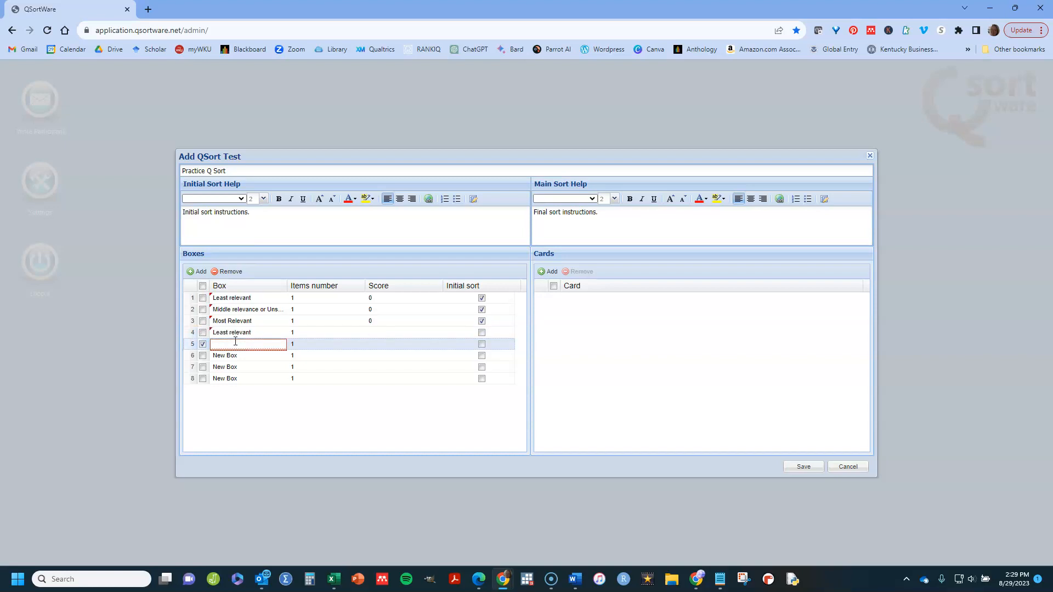
{"action": "type", "text": "2nd least relevant"}
{"action": "key", "text": "Return"}
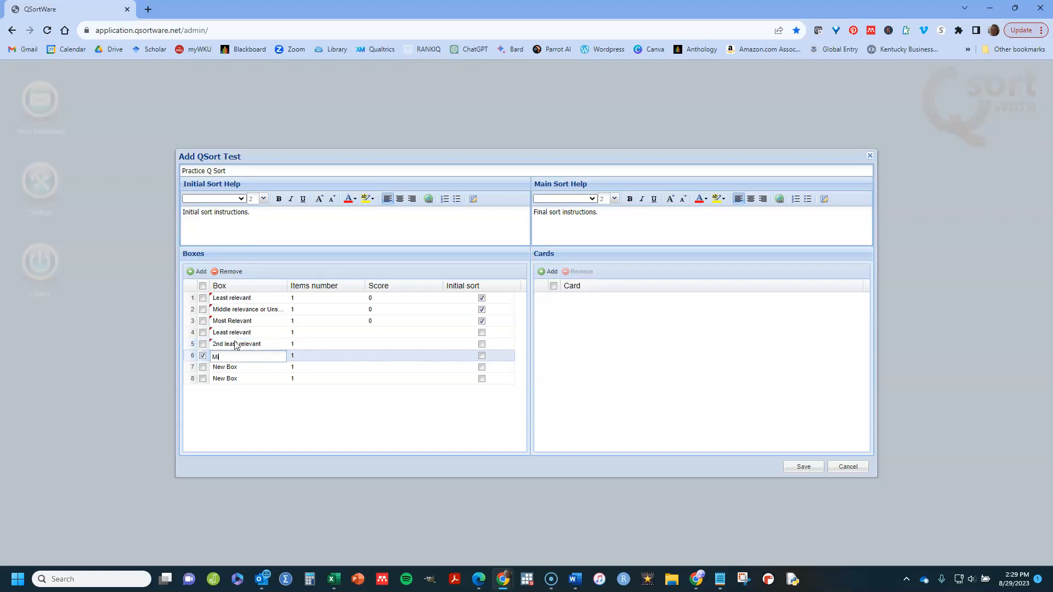
Name the sixth box "Middle relevancy" and the seventh box "2nd Most relevant"
{"action": "type", "text": "Middle relevancy"}
{"action": "key", "text": "Return"}
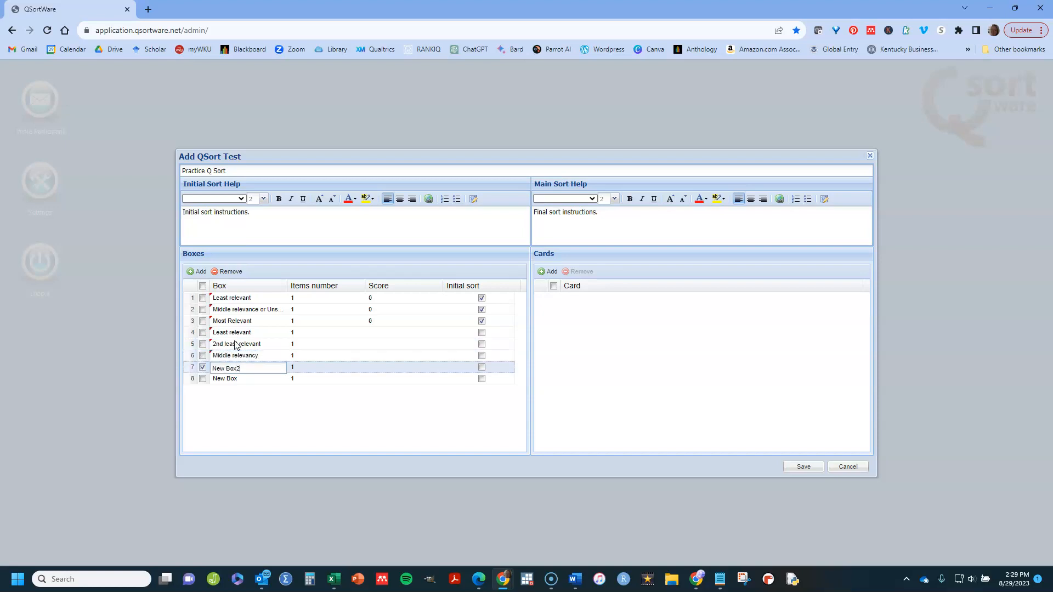
{"action": "type", "text": "2nd Most relevant"}
{"action": "key", "text": "Return"}
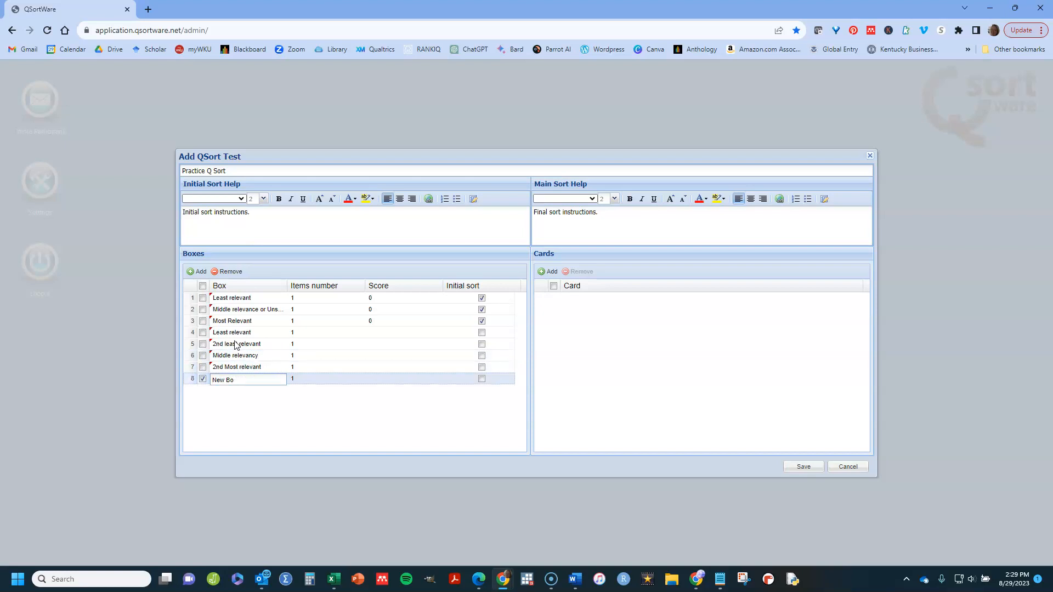
Name the eighth box "Most relevant" and set the items number to 3 for the fourth box and 5 for the fifth
{"action": "type", "text": "Most relevant"}
{"action": "left_click", "coordinate": [278, 411]}
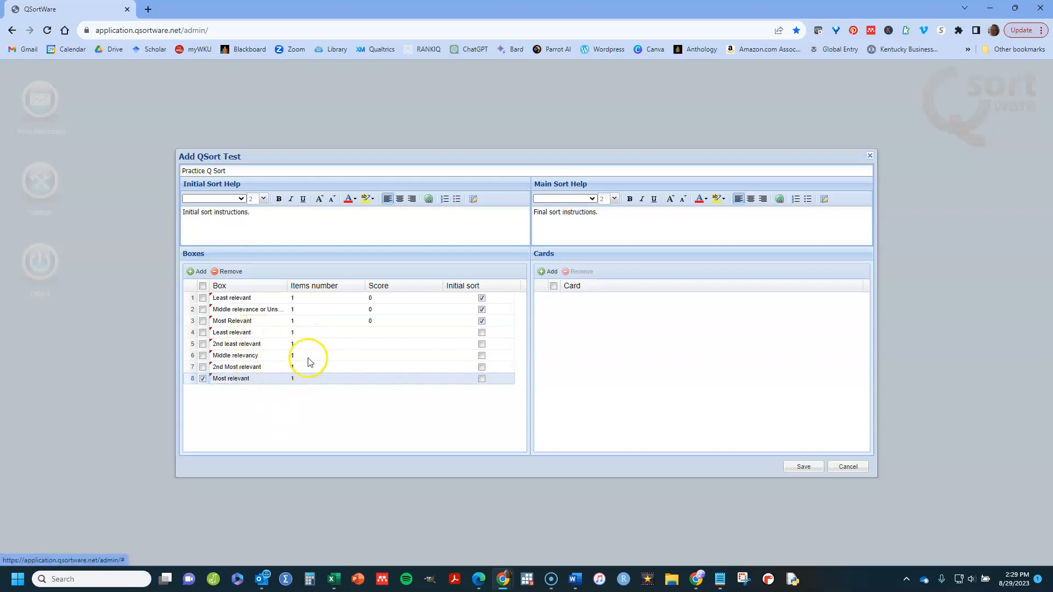
{"action": "left_click", "coordinate": [298, 332]}
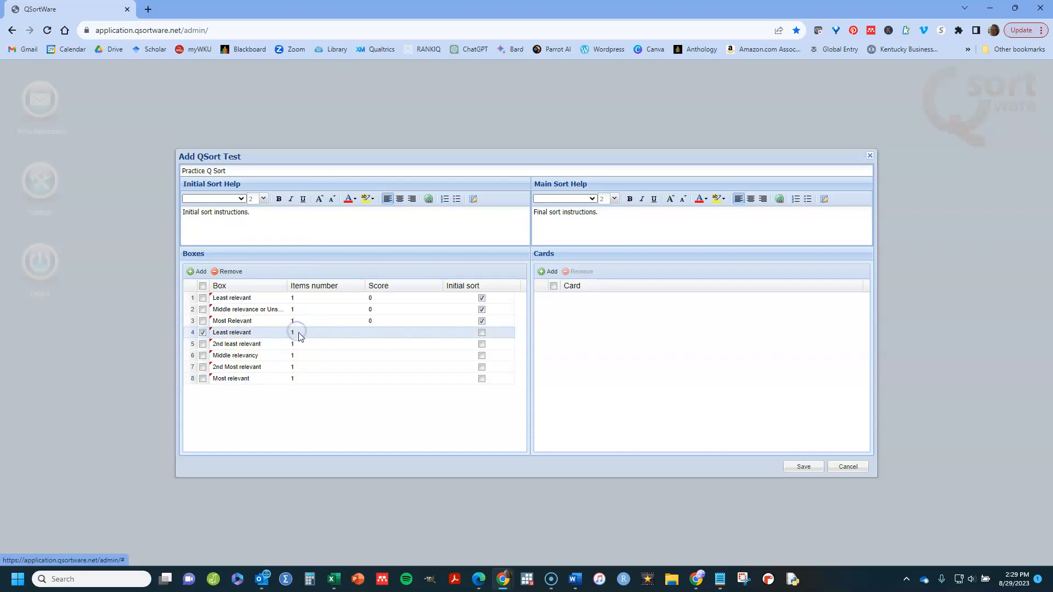
{"action": "left_click", "coordinate": [299, 333]}
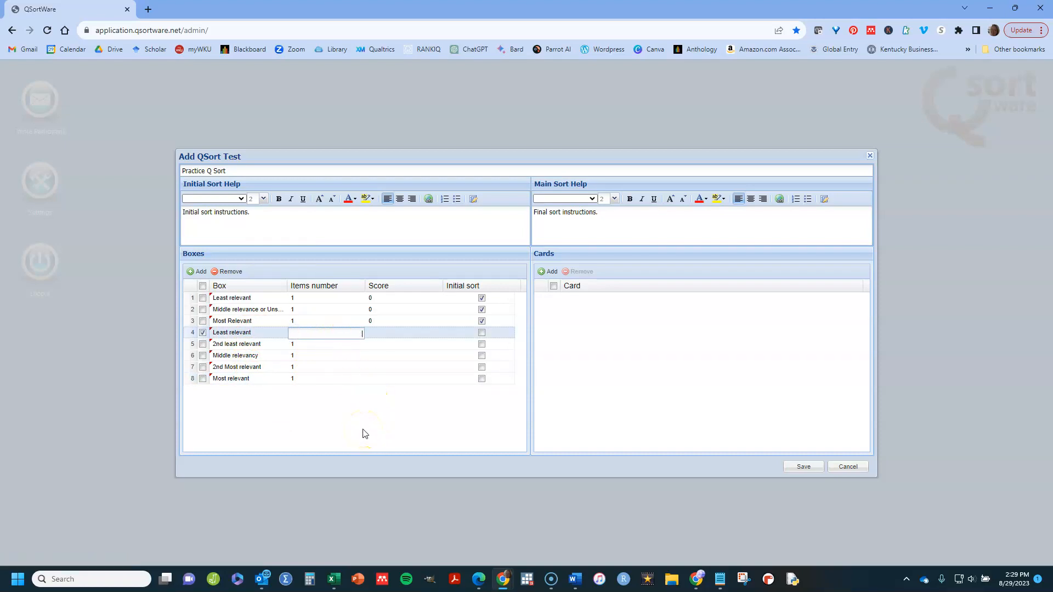
{"action": "key", "text": "Return"}
{"action": "key", "text": "BackSpace"}
{"action": "type", "text": "5"}
{"action": "key", "text": "Return"}
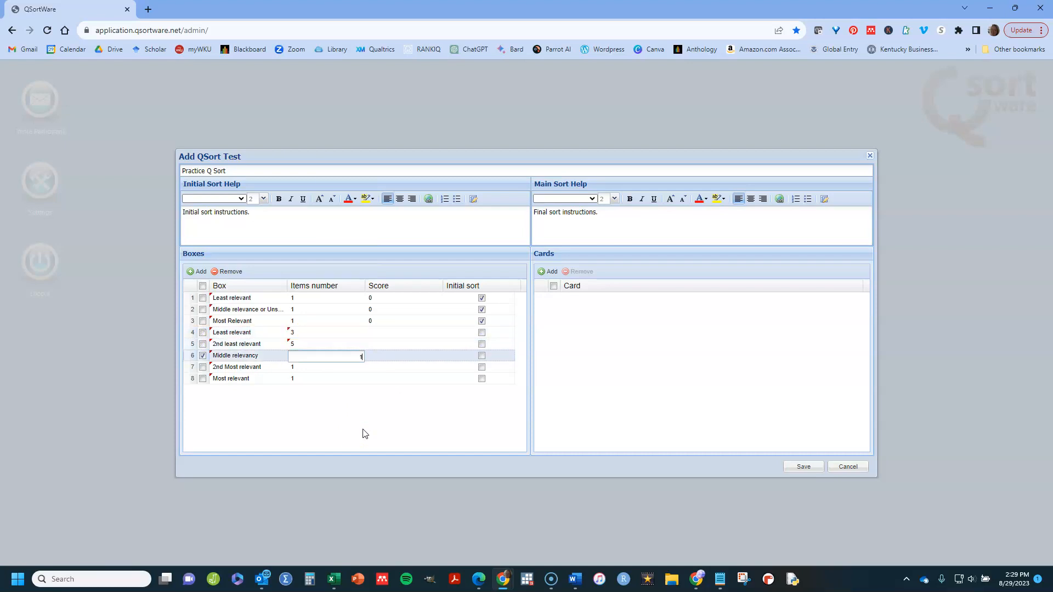
Set the items number to 8 for the sixth box, 5 for the seventh box and 3 for the eighth box
{"action": "key", "text": "Return"}
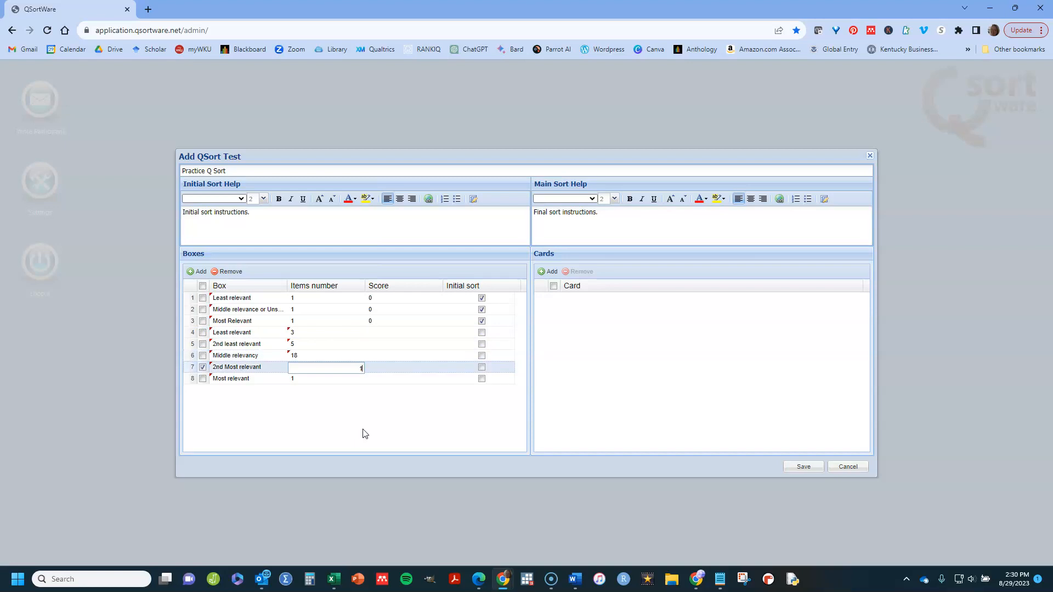
{"action": "type", "text": "5"}
{"action": "key", "text": "Return"}
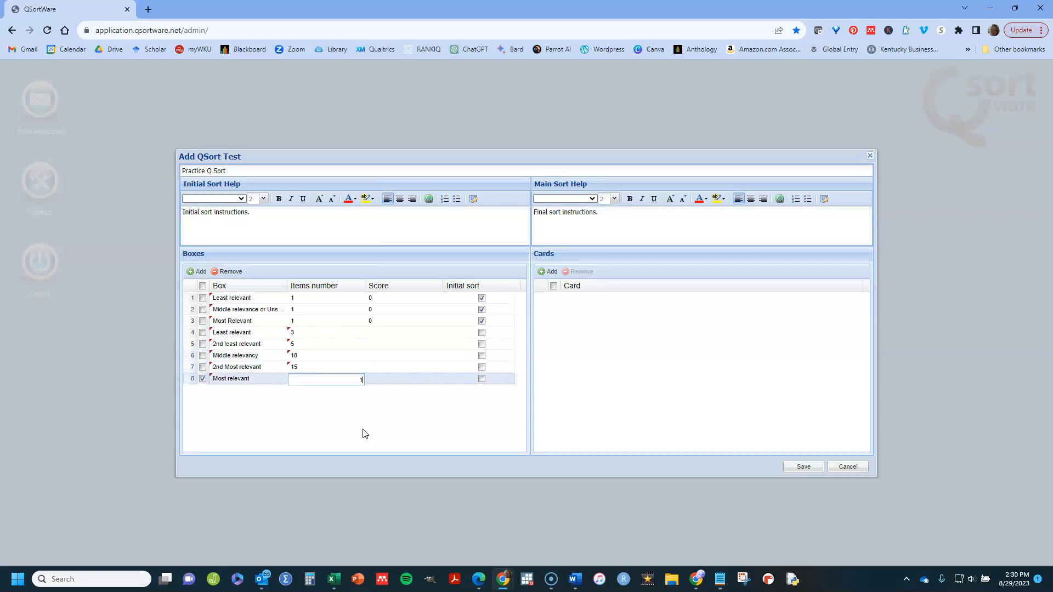
{"action": "left_click", "coordinate": [342, 368]}
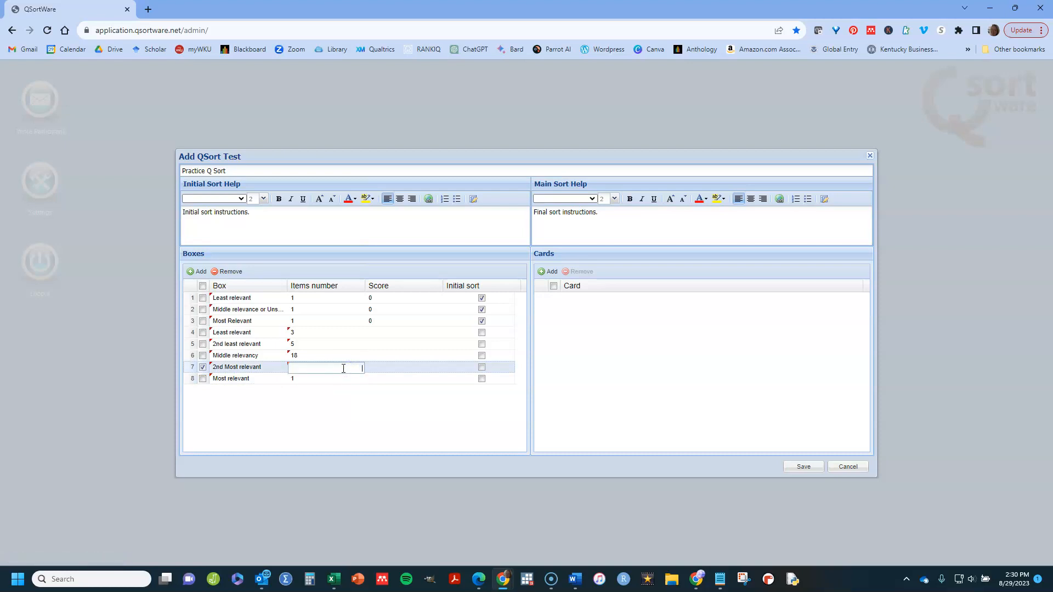
{"action": "type", "text": "5"}
{"action": "key", "text": "Return"}
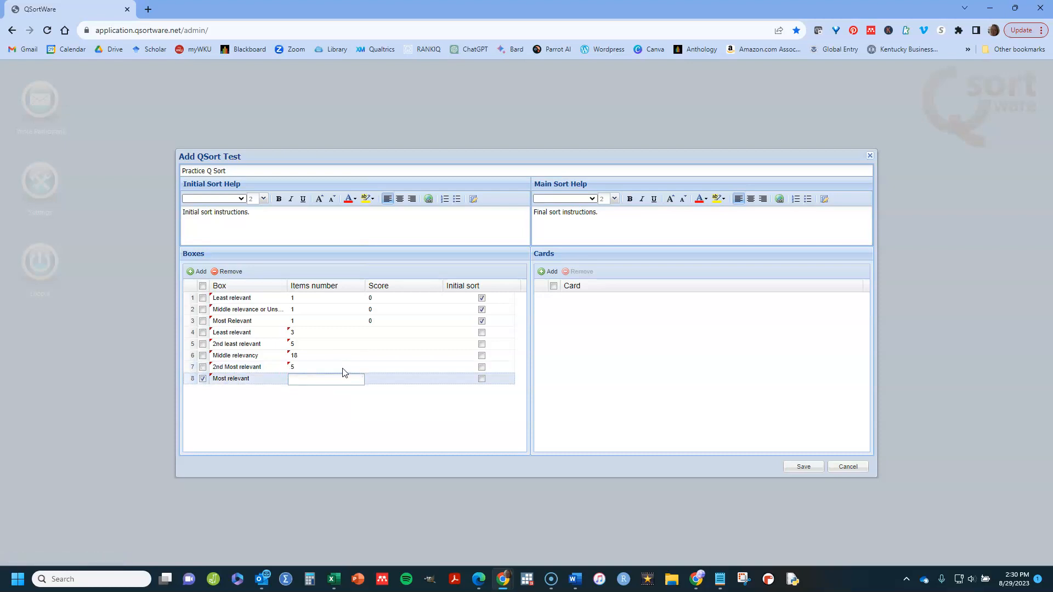
{"action": "type", "text": "3"}
{"action": "key", "text": "Return"}
{"action": "left_click", "coordinate": [306, 355]}
{"action": "left_click", "coordinate": [305, 355]}
{"action": "type", "text": "8"}
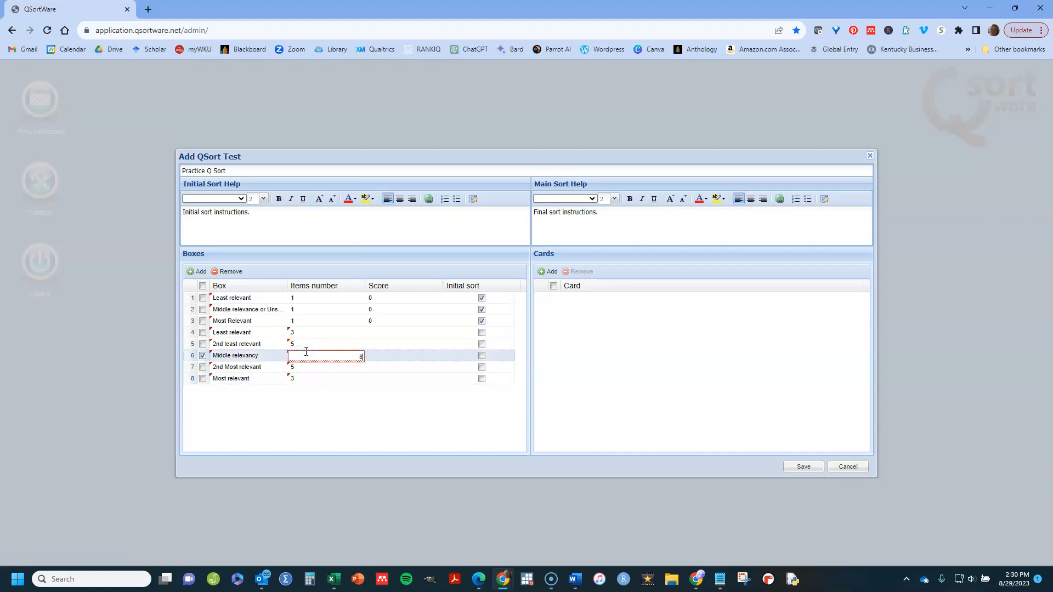
{"action": "key", "text": "Return"}
{"action": "left_click", "coordinate": [322, 399]}
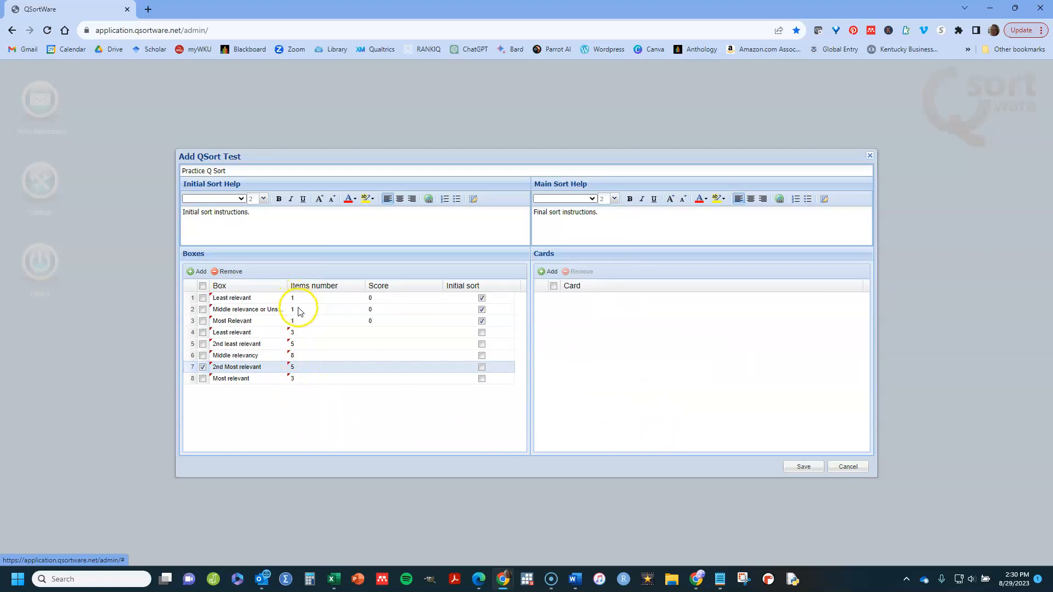
Swap the order of the second and third initial sort boxes and restore their original order
{"action": "mouse_move", "coordinate": [300, 321]}
{"action": "left_mouse_down"}
{"action": "mouse_move", "coordinate": [306, 298]}
{"action": "mouse_move", "coordinate": [305, 313]}
{"action": "left_mouse_up"}
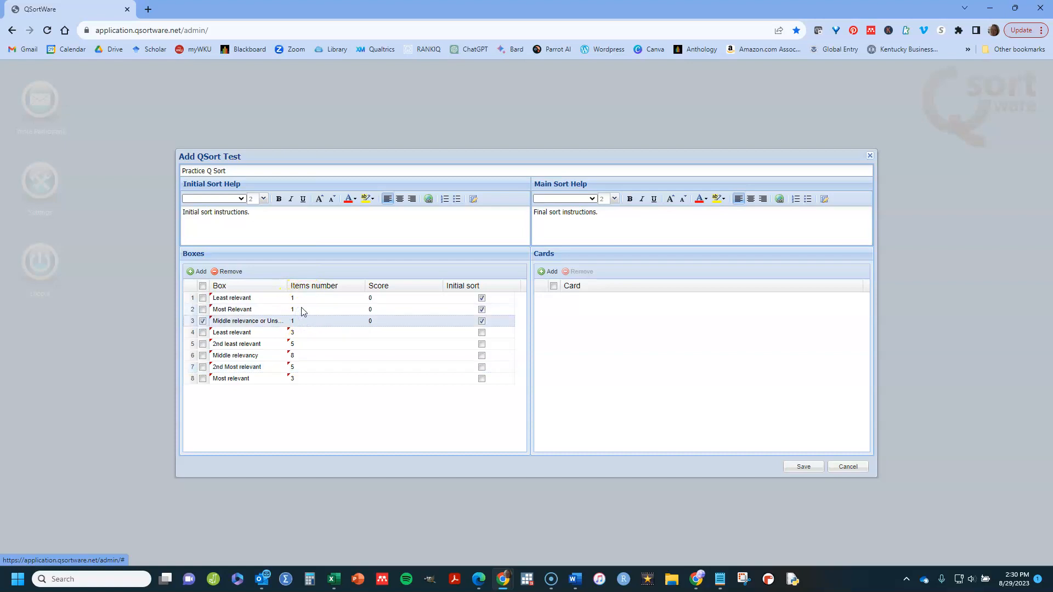
{"action": "left_click_drag", "start_coordinate": [198, 320], "coordinate": [194, 306]}
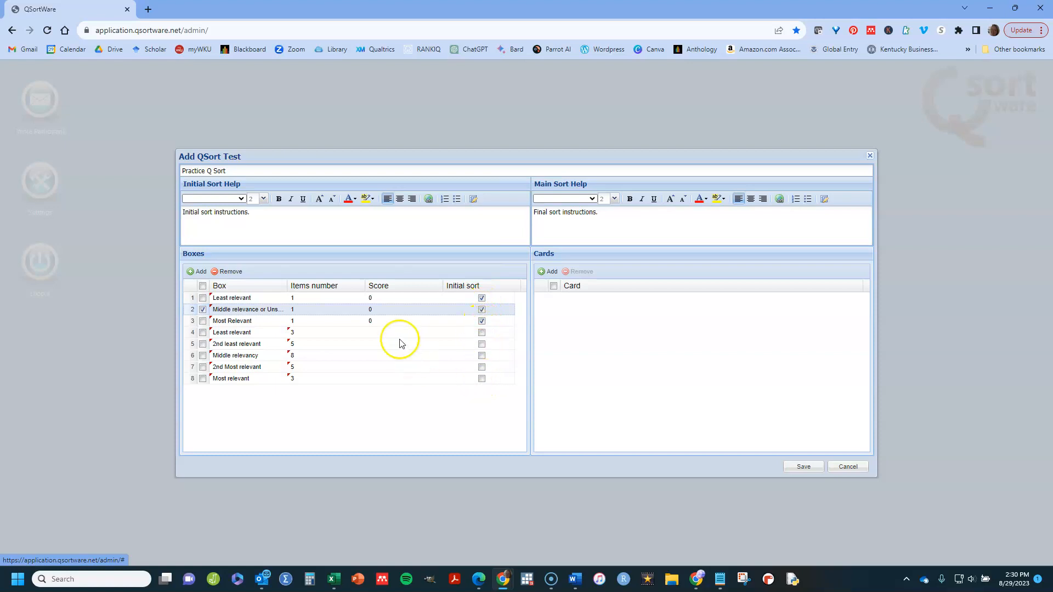
Set the scores of the fourth through eighth boxes to -2, -1, 0, 1 and 2
{"action": "left_click", "coordinate": [380, 332]}
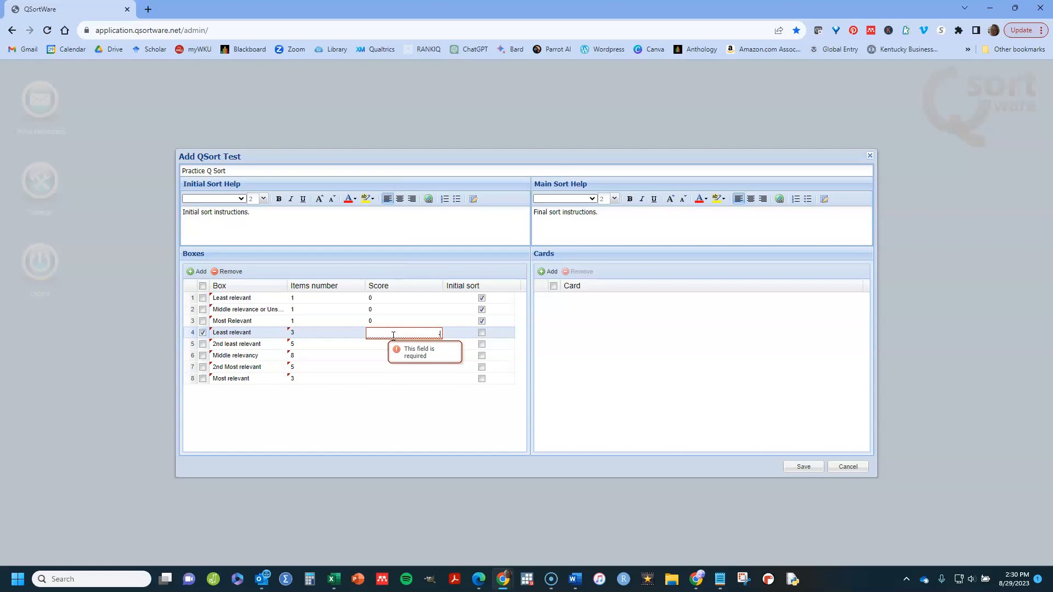
{"action": "key", "text": "Return"}
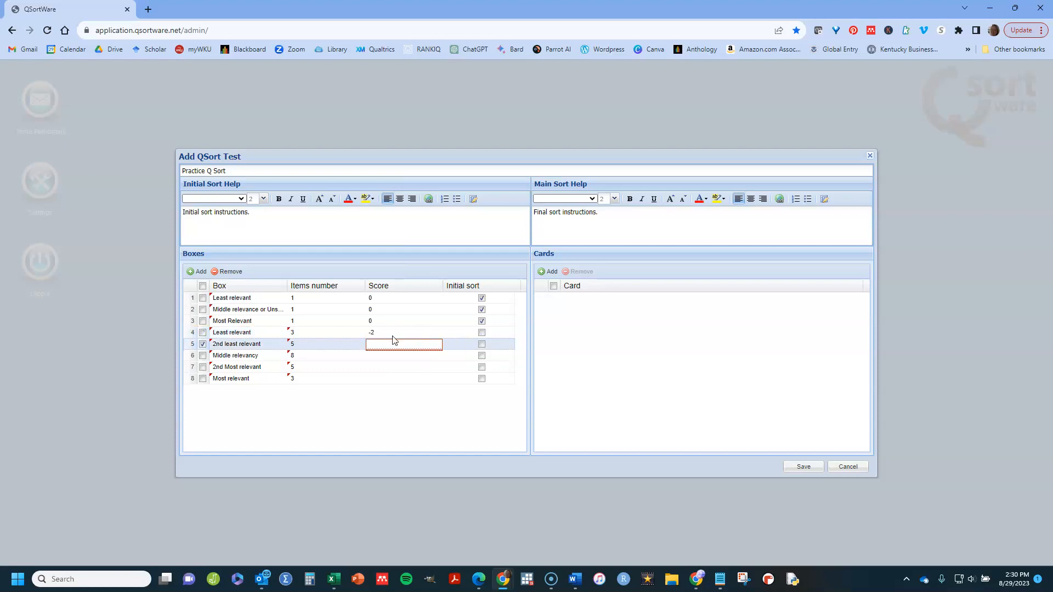
{"action": "type", "text": "-1"}
{"action": "key", "text": "Return"}
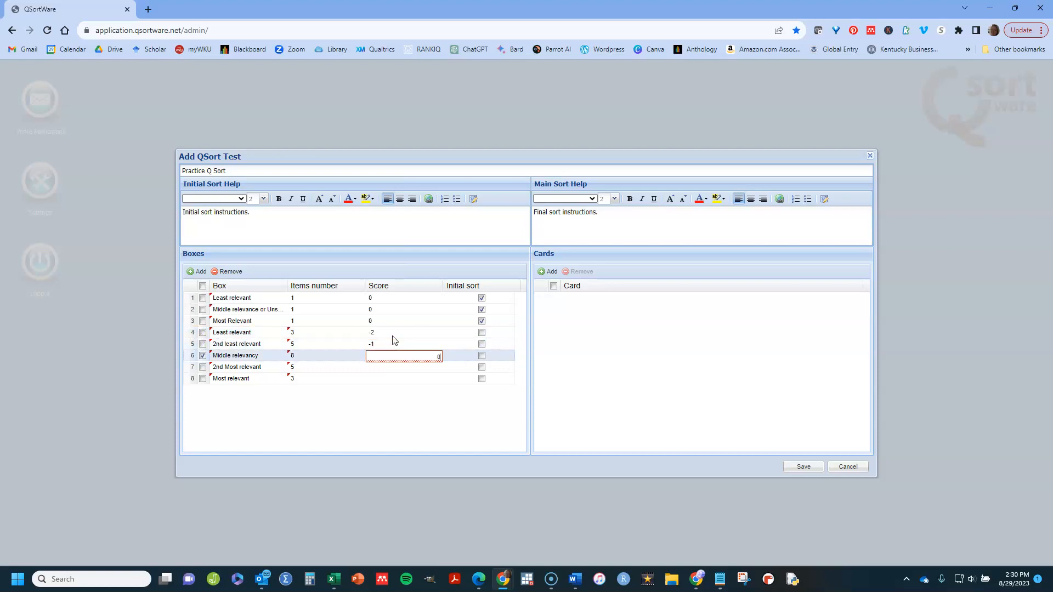
{"action": "key", "text": "Return"}
{"action": "type", "text": "1"}
{"action": "key", "text": "Return"}
{"action": "type", "text": "2"}
{"action": "key", "text": "Return"}
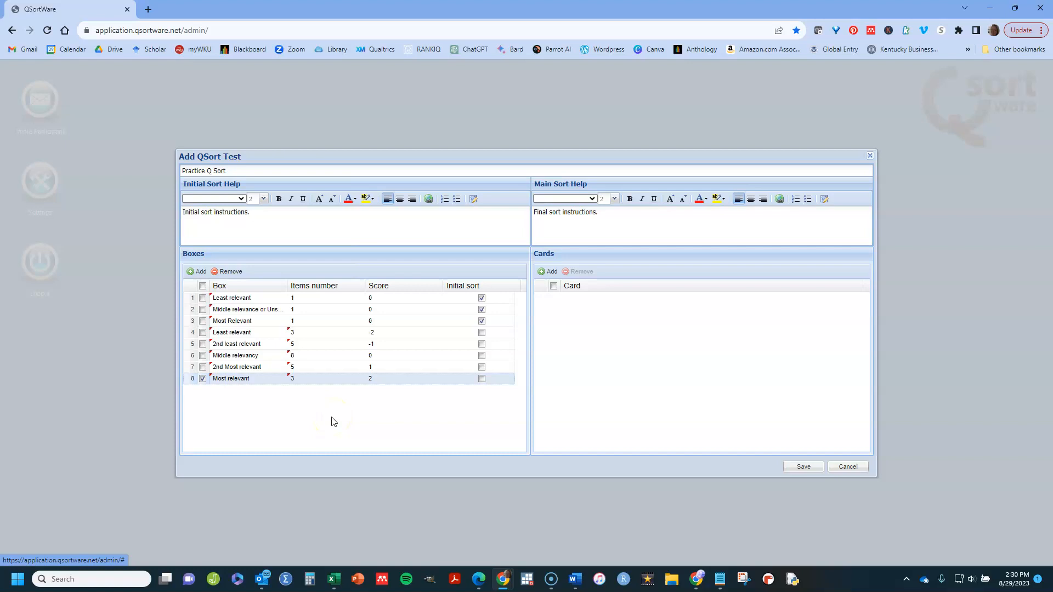
Add ten new cards to the practice Q sort
{"action": "left_click", "coordinate": [544, 270]}
{"action": "double_click", "coordinate": [543, 270]}
{"action": "double_click", "coordinate": [544, 270]}
{"action": "triple_click", "coordinate": [543, 270]}
{"action": "double_click", "coordinate": [543, 270]}
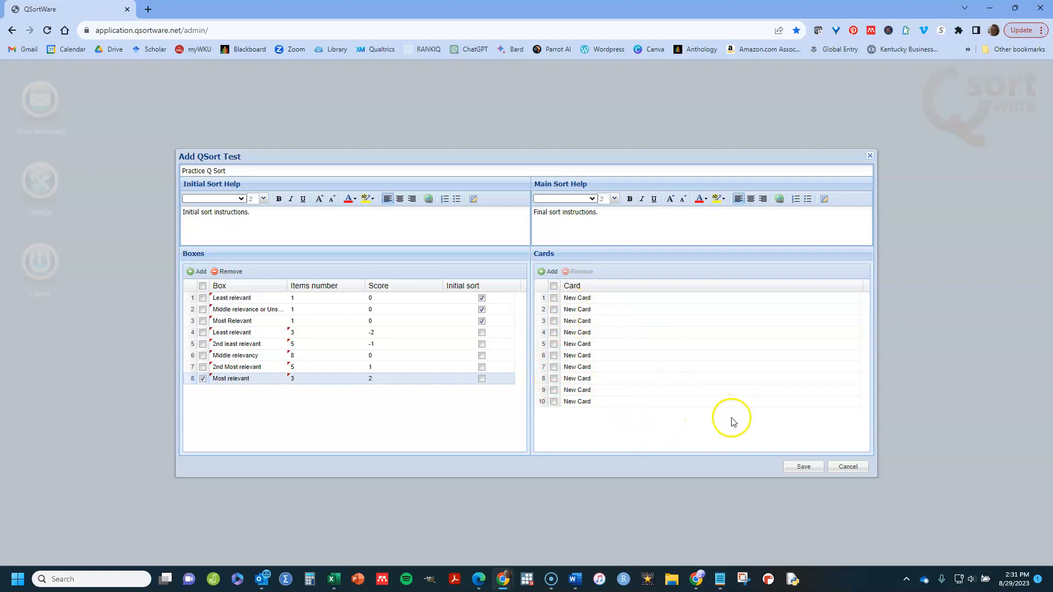
Change the first card's text to "I like ice cream." and save the Practice Q Sort test
{"action": "left_click", "coordinate": [613, 298]}
{"action": "left_click", "coordinate": [612, 298]}
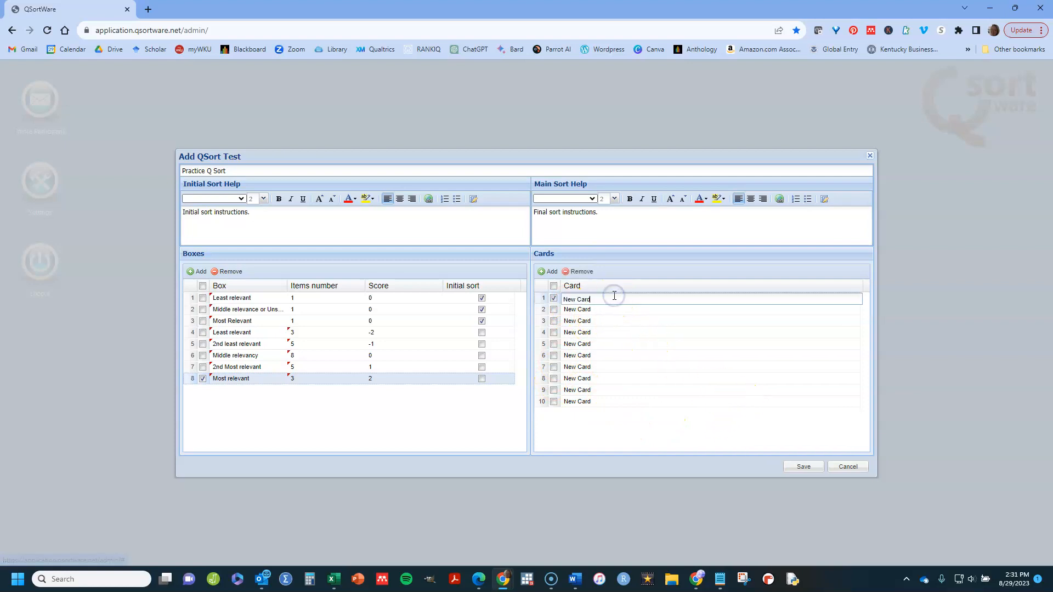
{"action": "key", "text": "BackSpace"}
{"action": "key", "text": "BackSpace"}
{"action": "key", "text": "BackSpace"}
{"action": "key", "text": "BackSpace"}
{"action": "key", "text": "BackSpace"}
{"action": "key", "text": "BackSpace"}
{"action": "key", "text": "BackSpace"}
{"action": "key", "text": "BackSpace"}
{"action": "type", "text": "I like ice cream"}
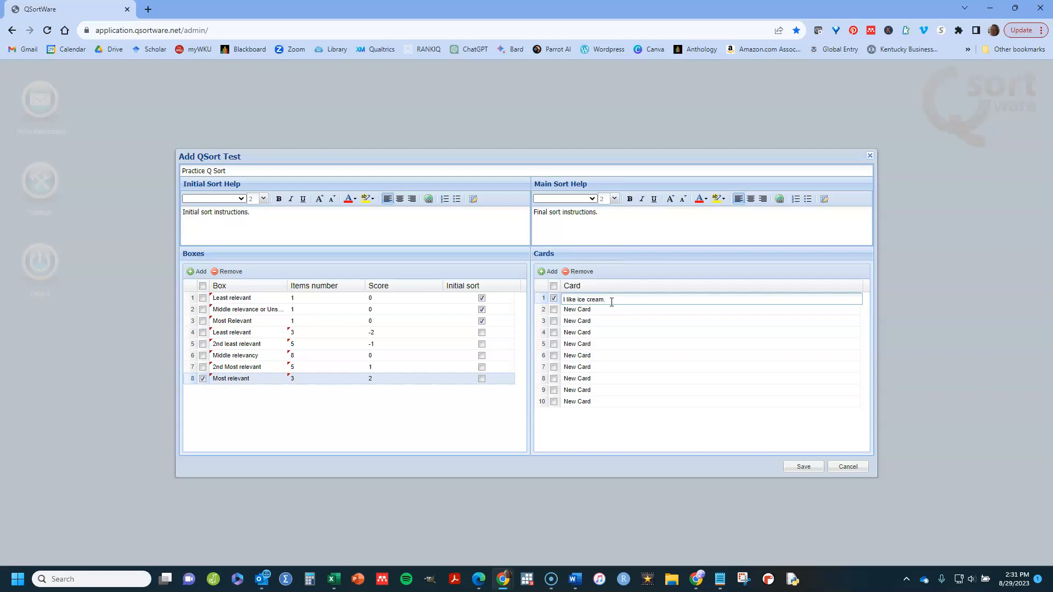
{"action": "left_click", "coordinate": [627, 427]}
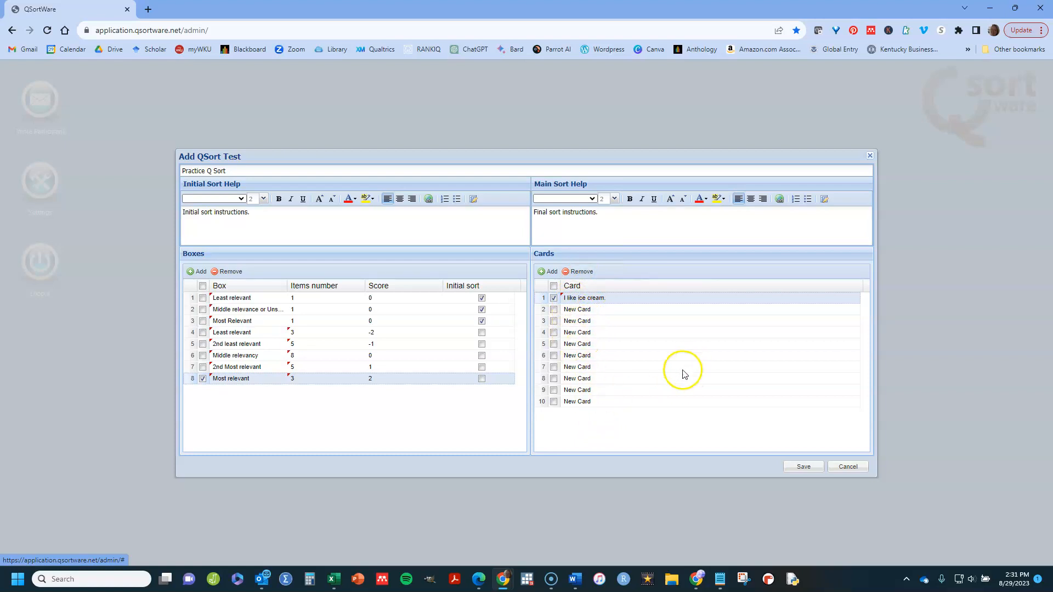
{"action": "left_click", "coordinate": [802, 467]}
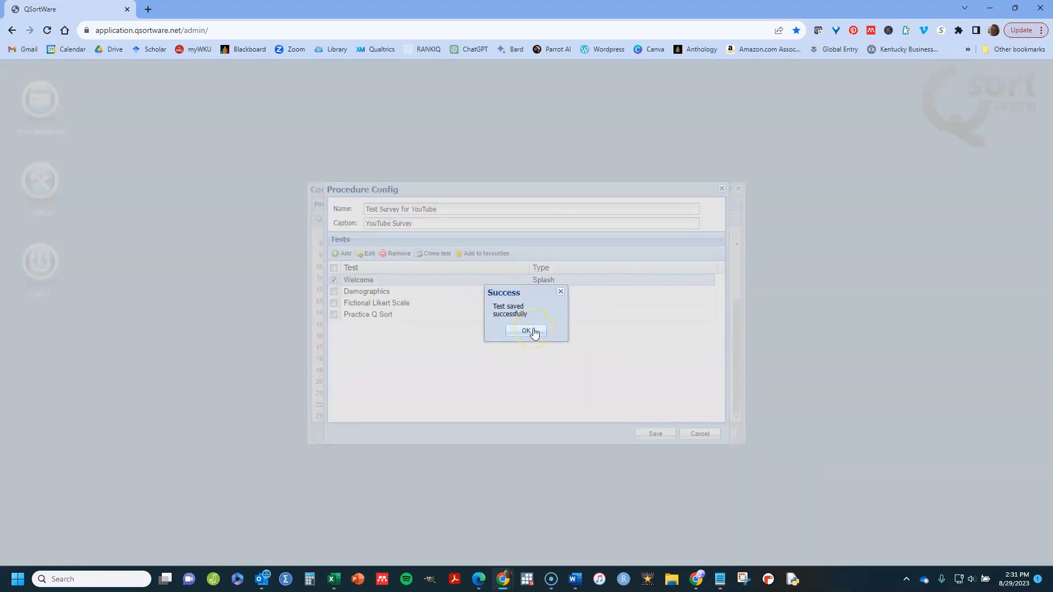
{"action": "left_click", "coordinate": [534, 332]}
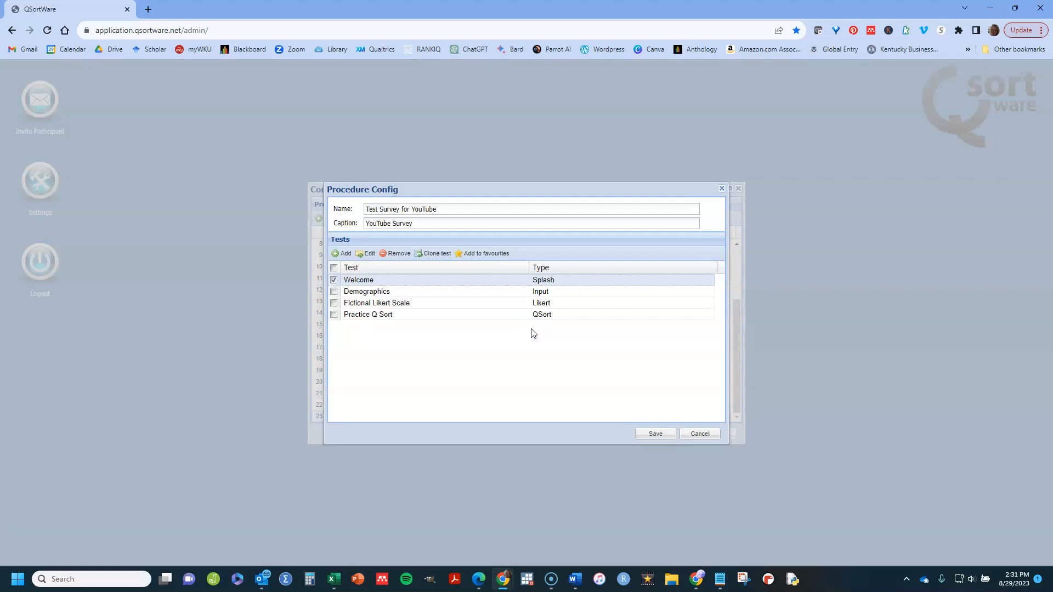
Reopen the Practice Q Sort test to review its boxes and cards, and save it again
{"action": "left_click", "coordinate": [386, 316]}
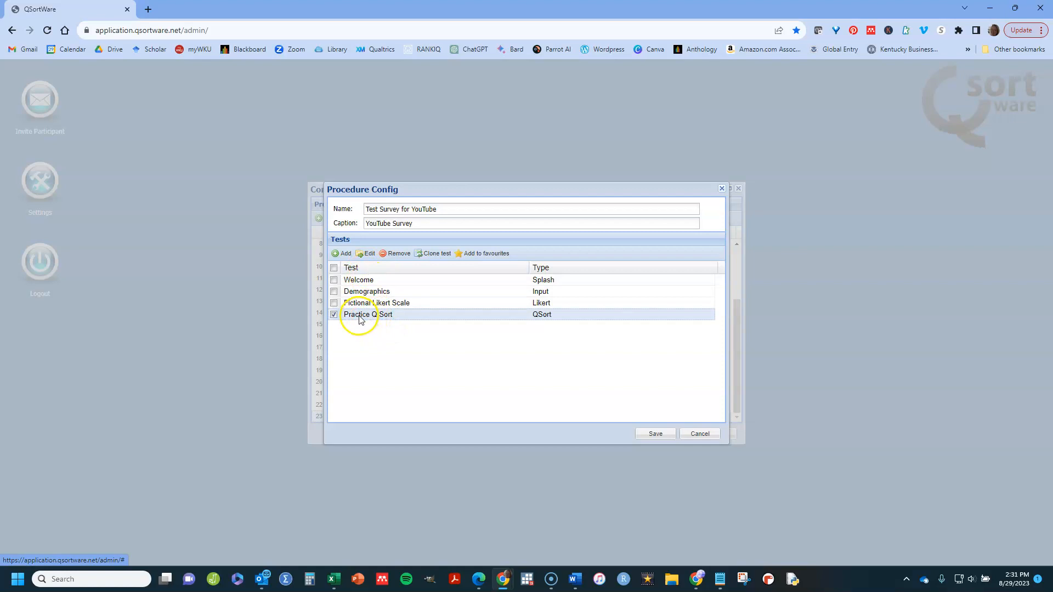
{"action": "left_click", "coordinate": [368, 254]}
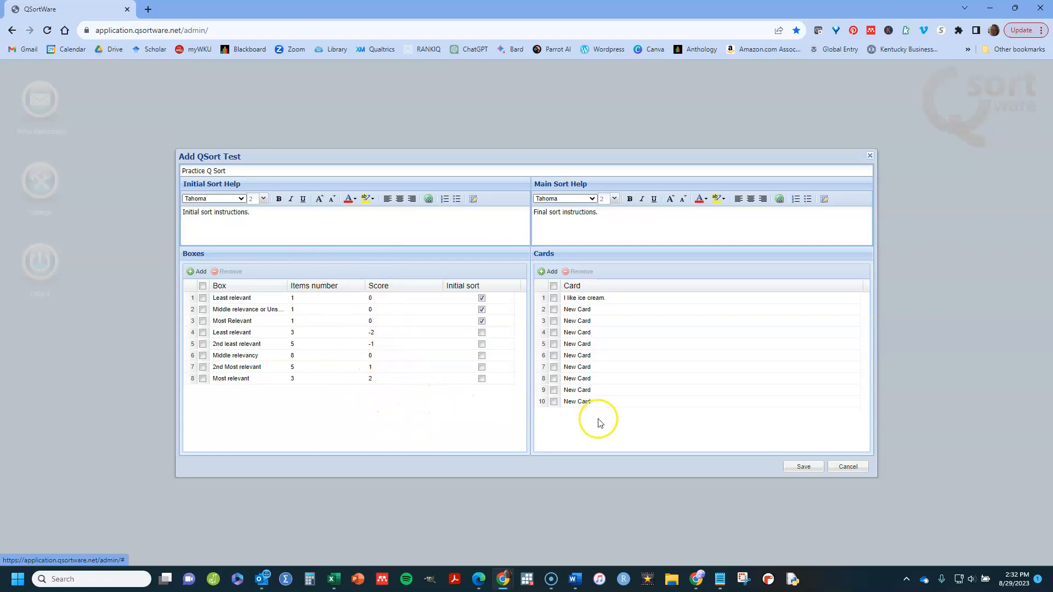
{"action": "left_click", "coordinate": [801, 467]}
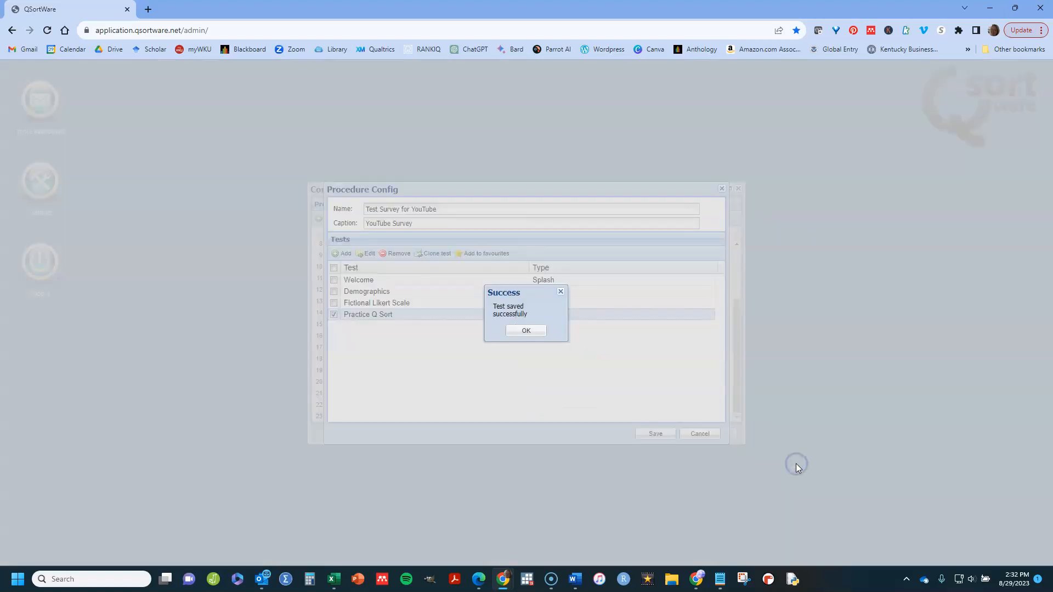
{"action": "left_click", "coordinate": [524, 330]}
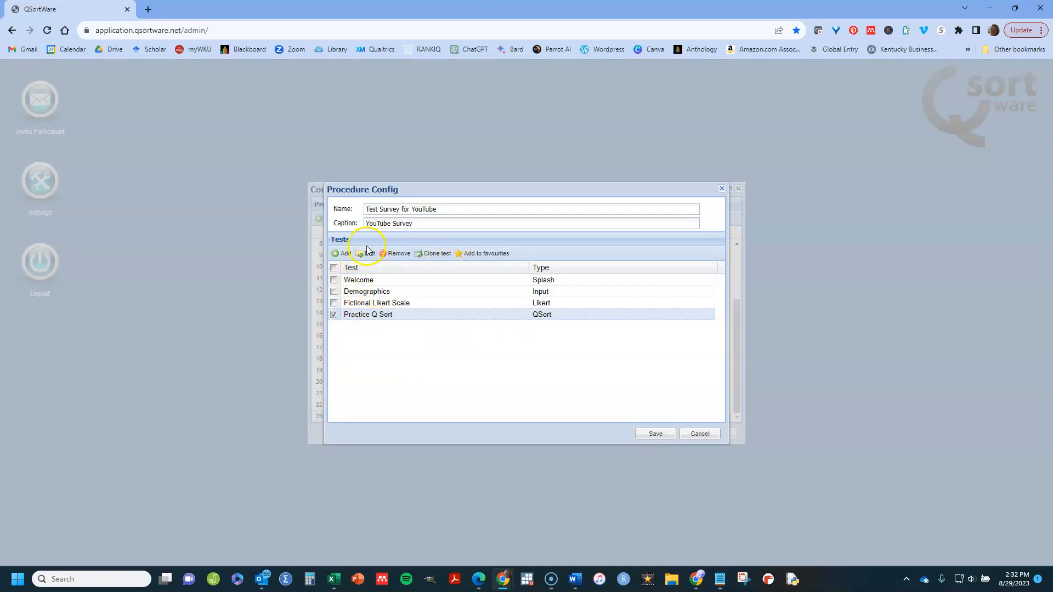
{"action": "left_click", "coordinate": [337, 253]}
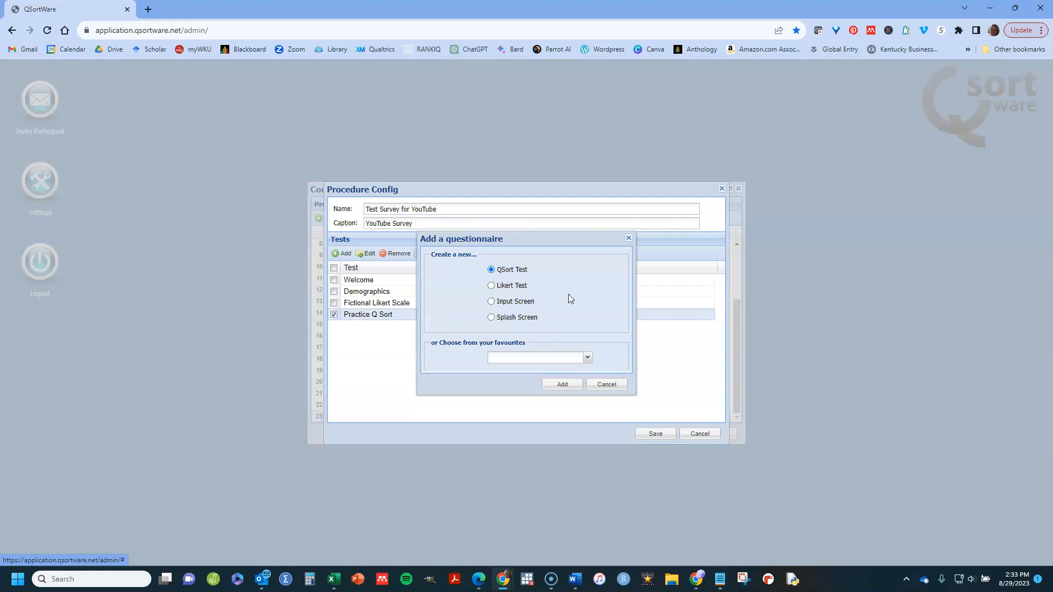
{"action": "left_click", "coordinate": [491, 317]}
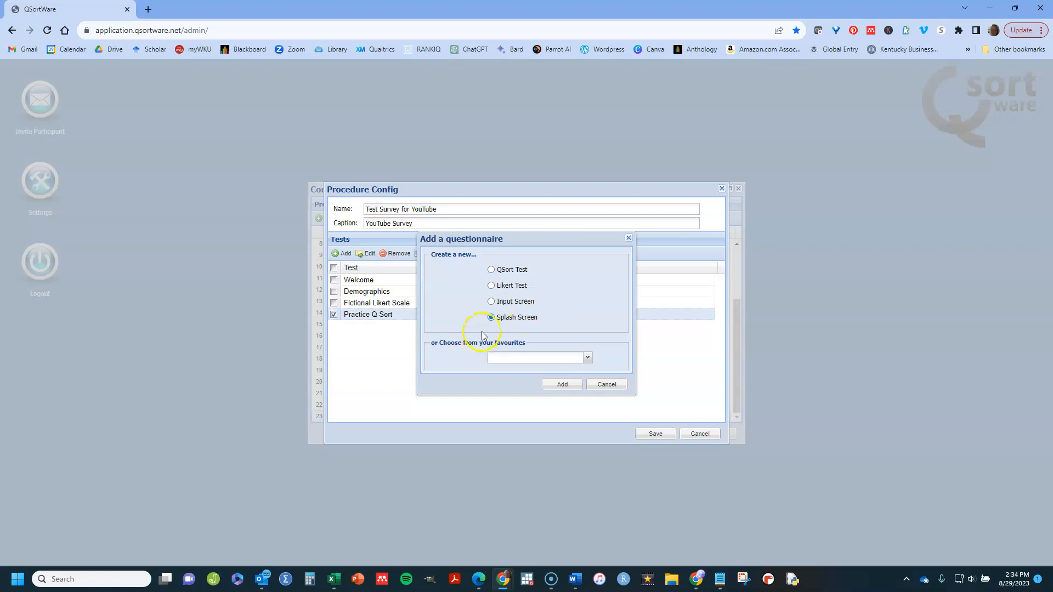
{"action": "left_click", "coordinate": [606, 384]}
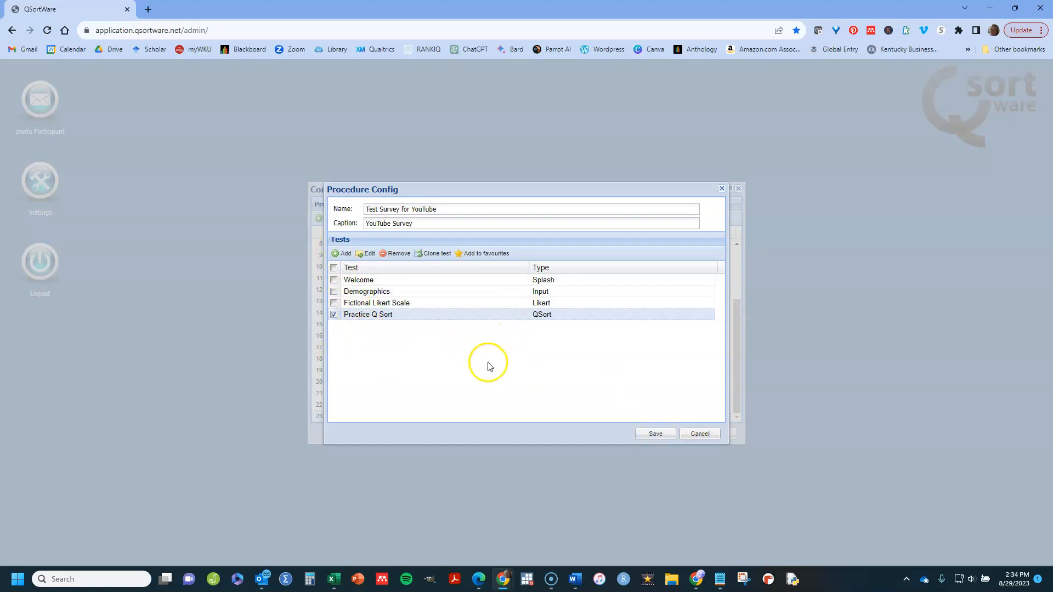
Save the "Test Survey for YouTube" procedure, save the overall configuration and close the configuration window
{"action": "left_click", "coordinate": [650, 433]}
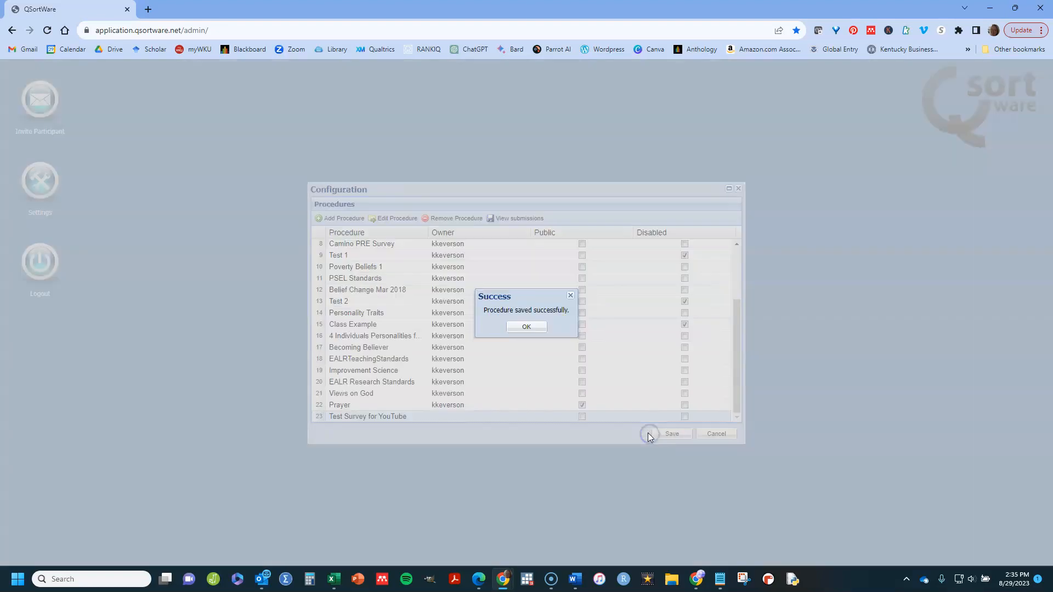
{"action": "left_click", "coordinate": [522, 326]}
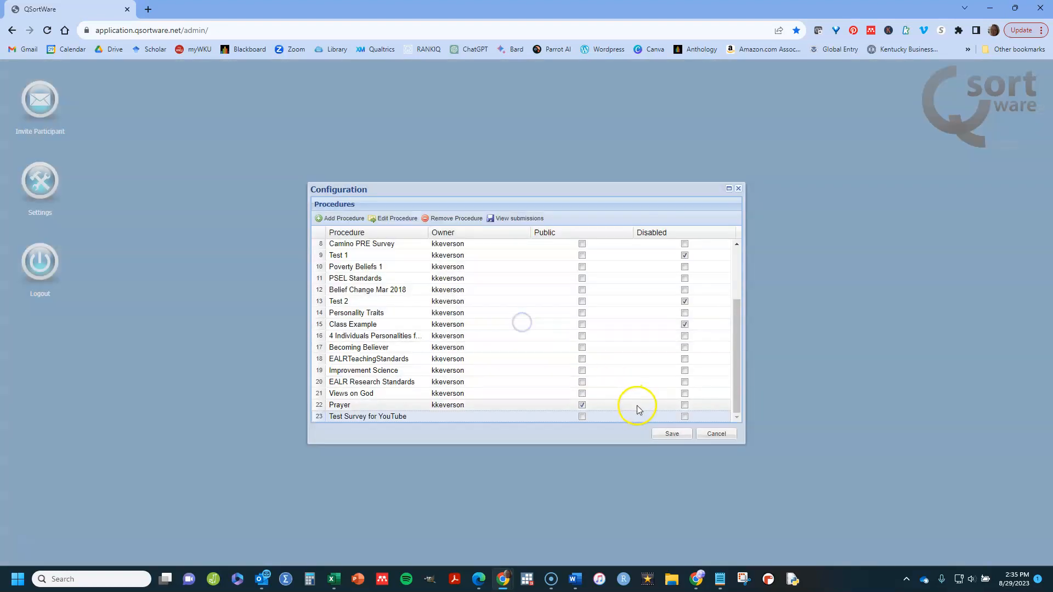
{"action": "left_click", "coordinate": [662, 435]}
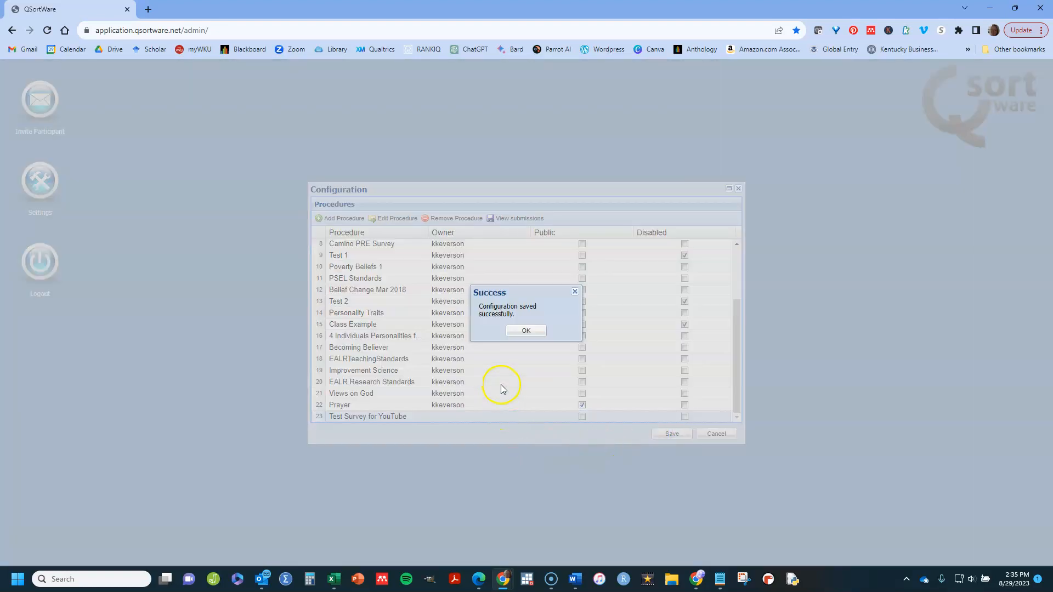
{"action": "left_click", "coordinate": [524, 332]}
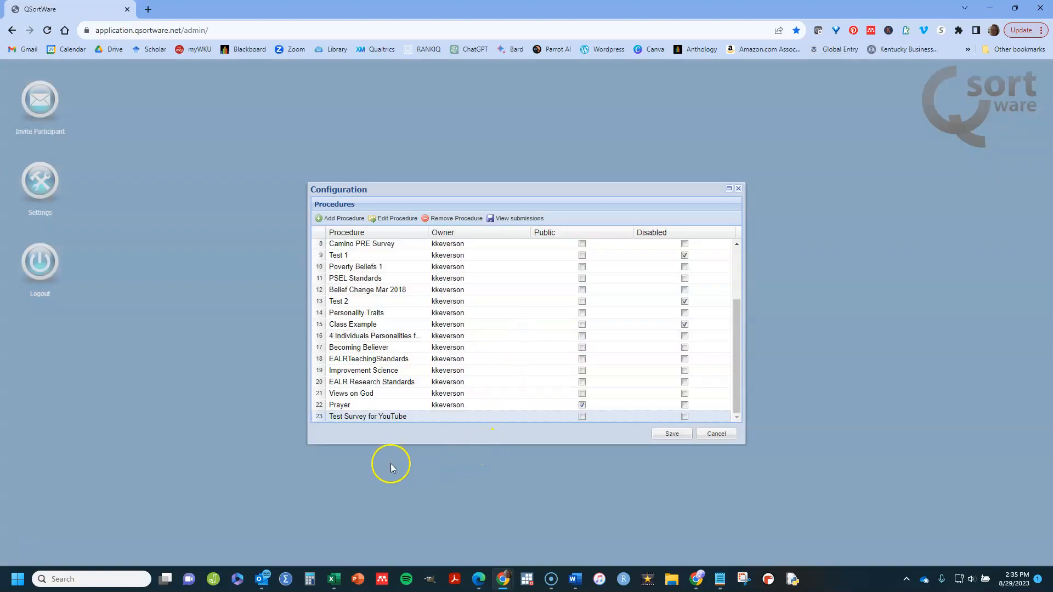
{"action": "left_click", "coordinate": [673, 436]}
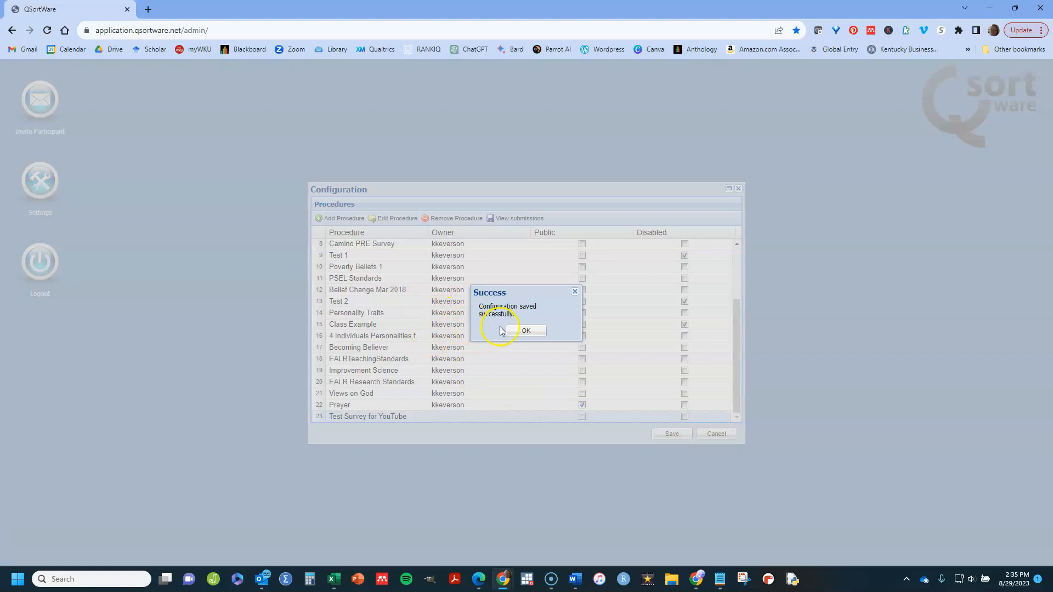
{"action": "left_click", "coordinate": [514, 329]}
{"action": "left_click", "coordinate": [714, 433]}
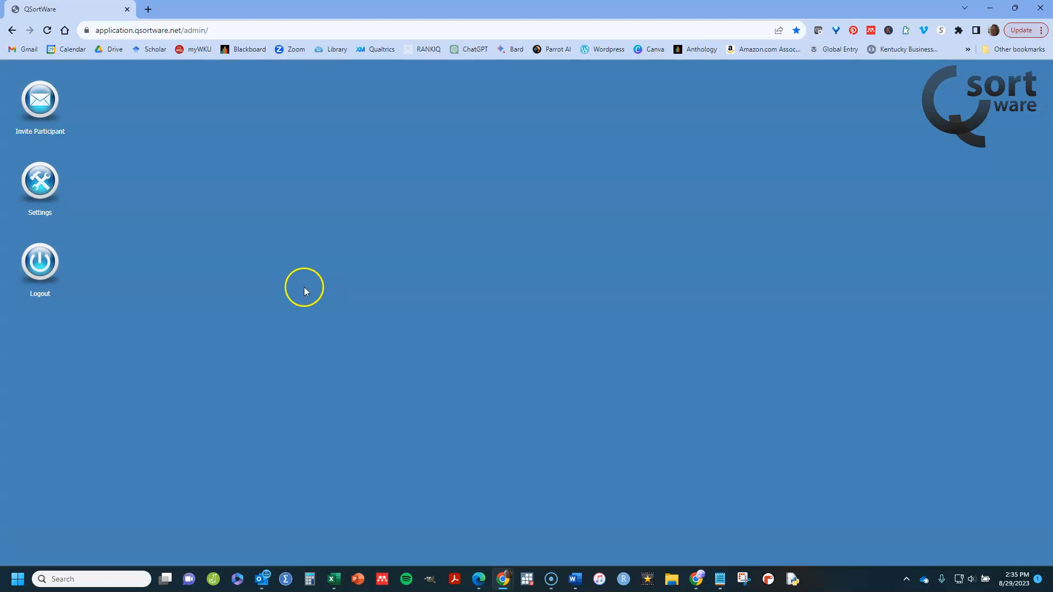
Open the participant invitations and remove every previously invited user from the list
{"action": "left_click", "coordinate": [47, 100]}
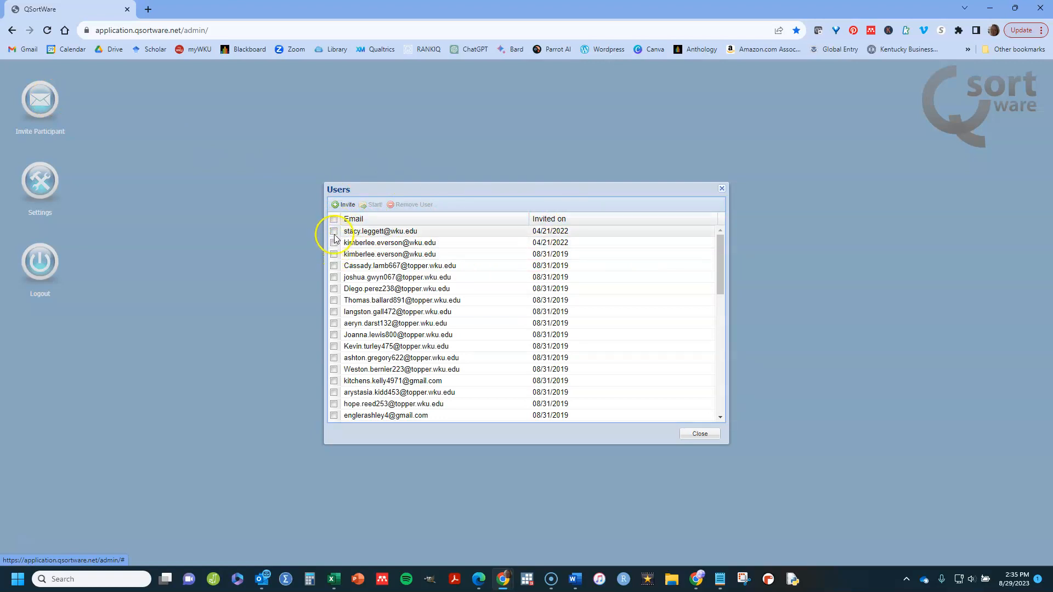
{"action": "left_click_drag", "start_coordinate": [721, 248], "coordinate": [706, 212]}
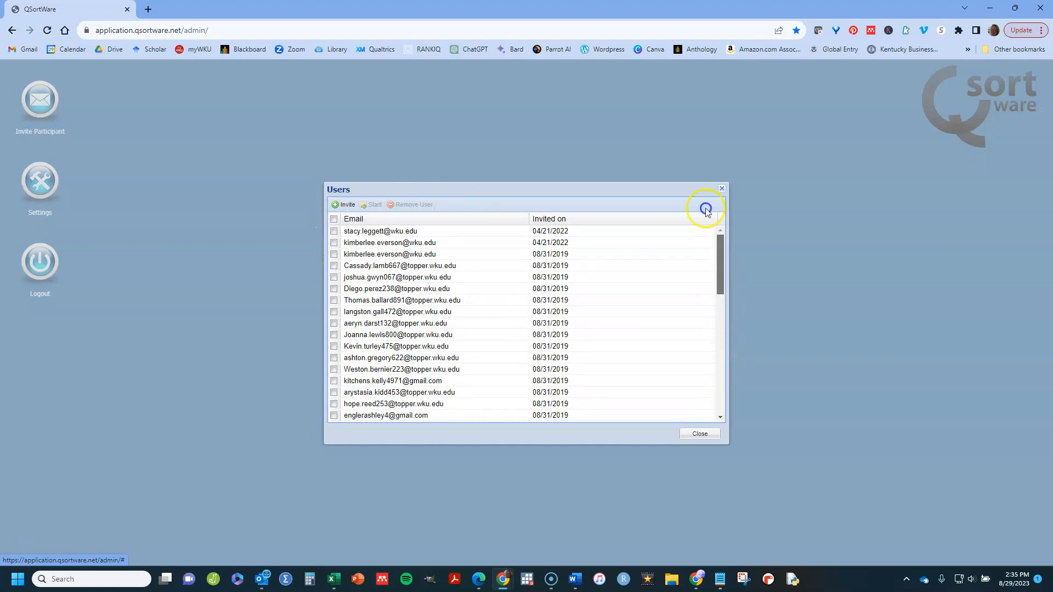
{"action": "left_click", "coordinate": [334, 219]}
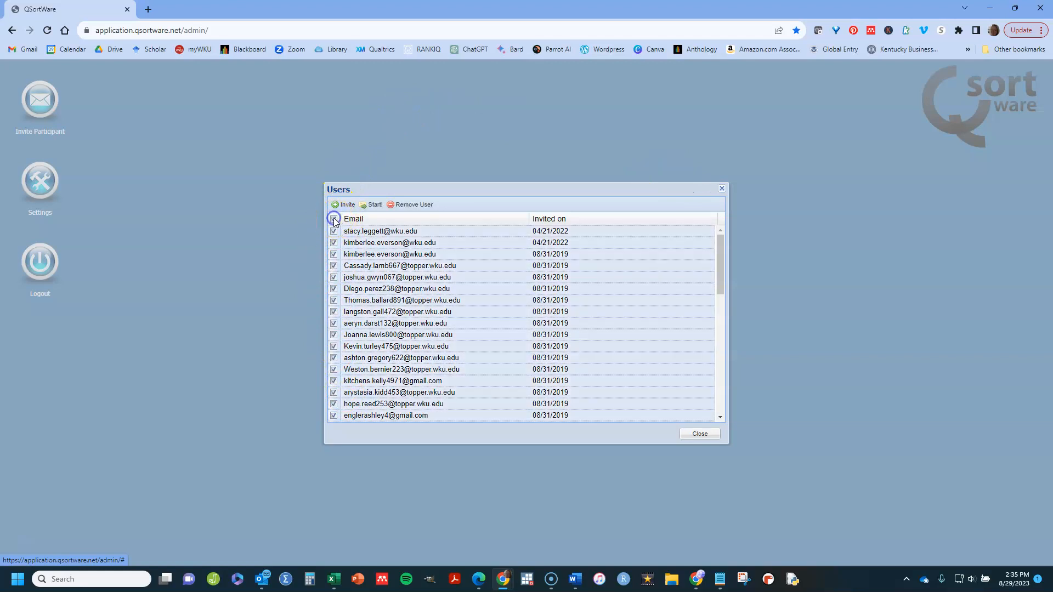
{"action": "left_click", "coordinate": [401, 205]}
{"action": "left_click", "coordinate": [502, 332]}
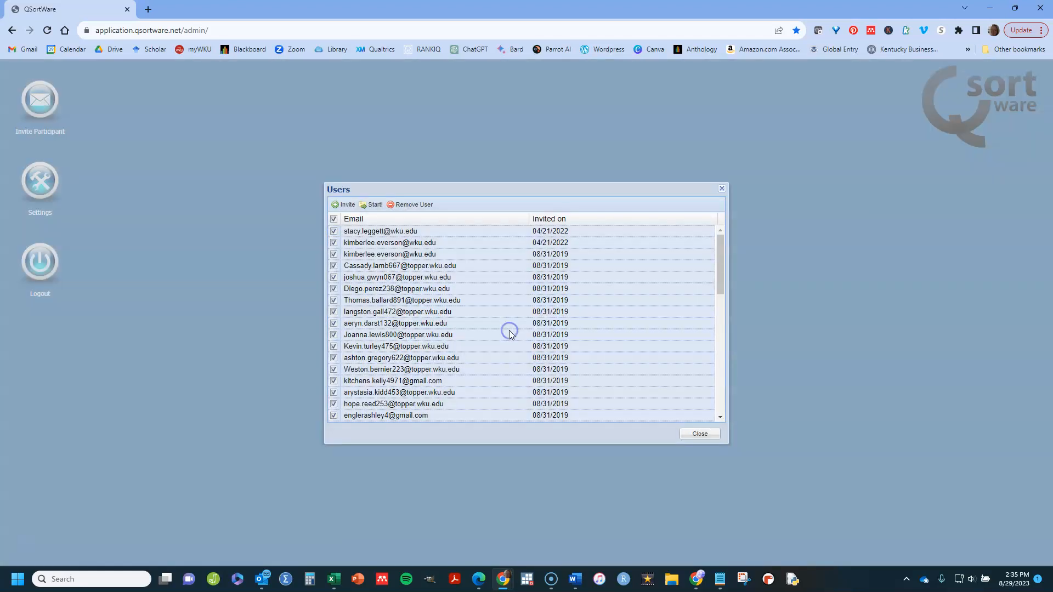
Look over a new invitation's recipient, message and procedure fields, select Views on God, and close the invitation windows without saving
{"action": "left_click", "coordinate": [344, 205]}
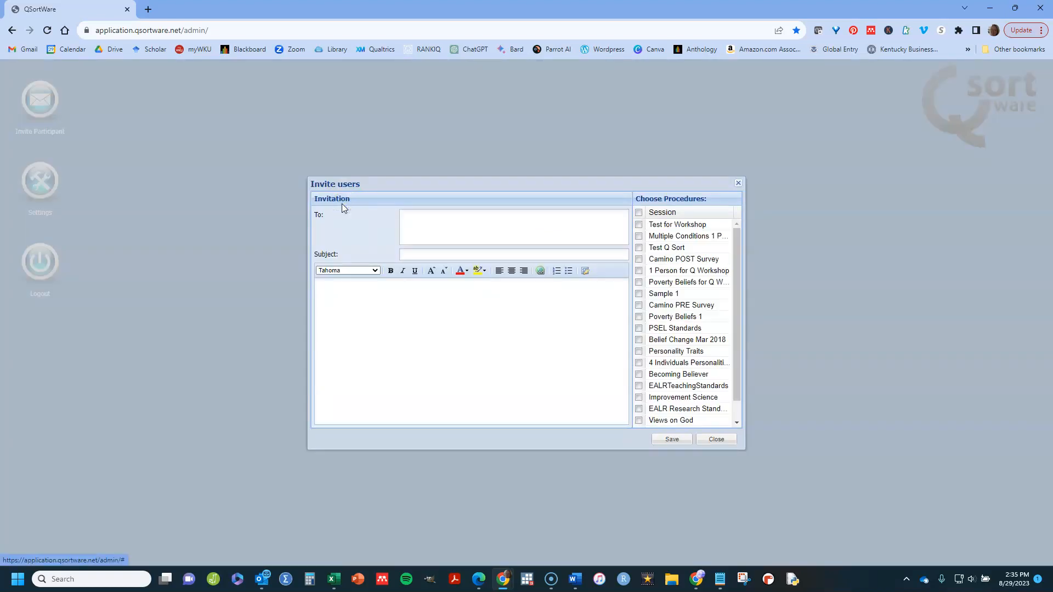
{"action": "left_click", "coordinate": [415, 220]}
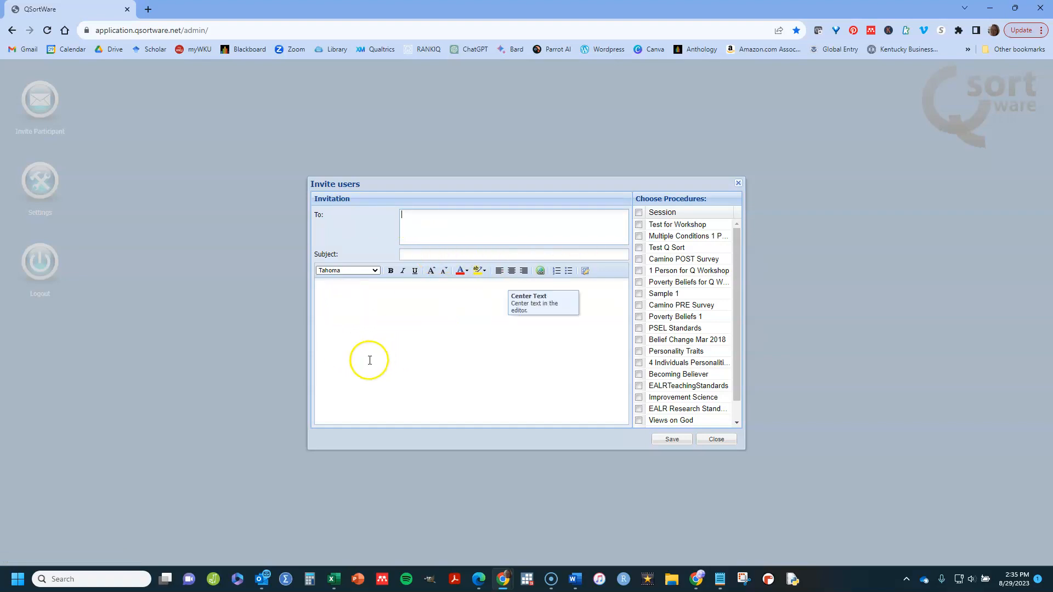
{"action": "left_click_drag", "start_coordinate": [735, 235], "coordinate": [746, 315]}
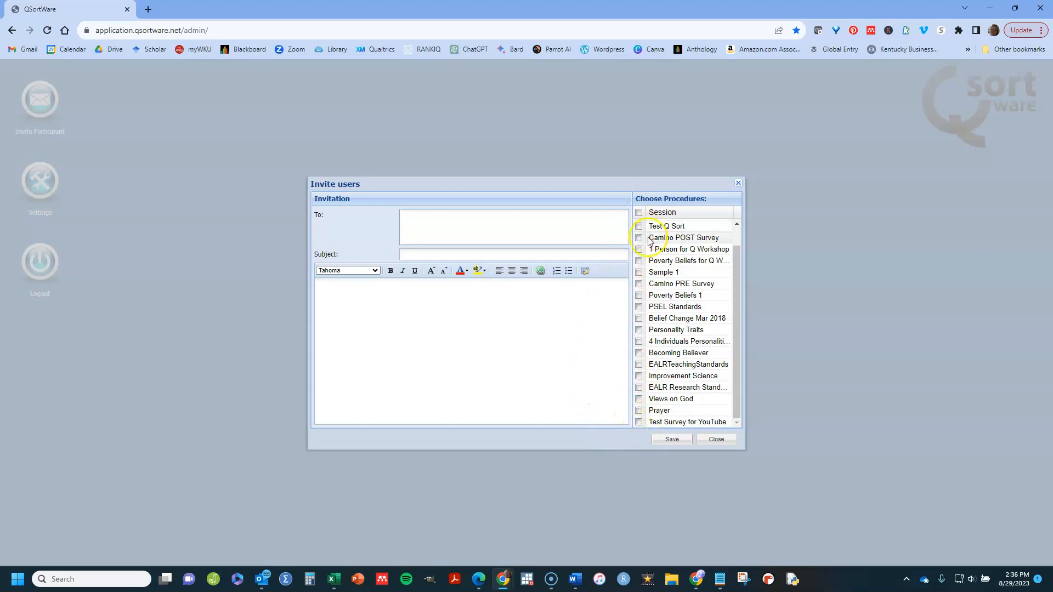
{"action": "left_click", "coordinate": [638, 399]}
{"action": "left_click", "coordinate": [431, 219]}
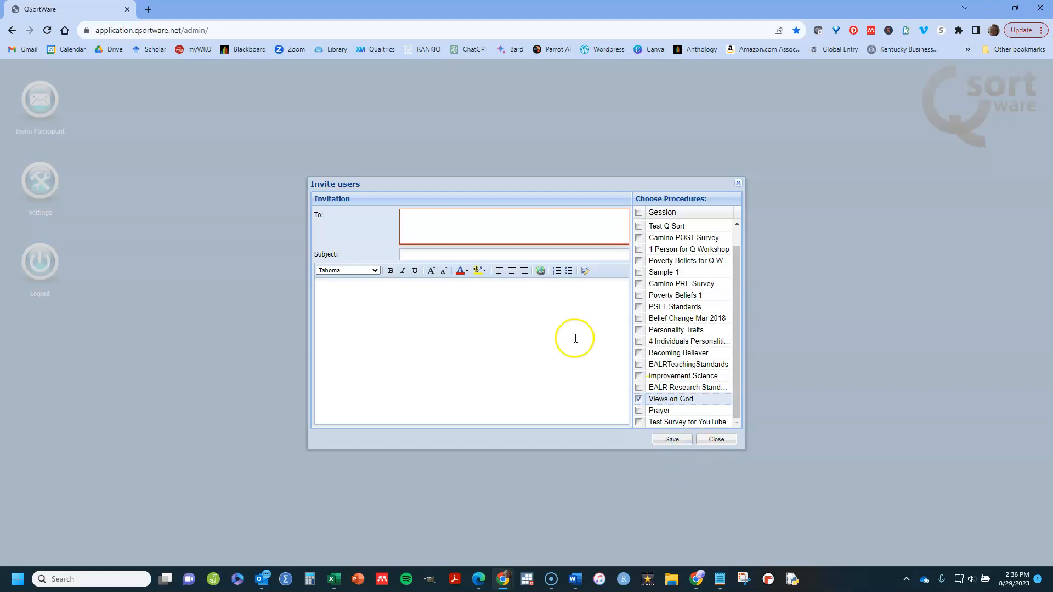
{"action": "left_click", "coordinate": [454, 354]}
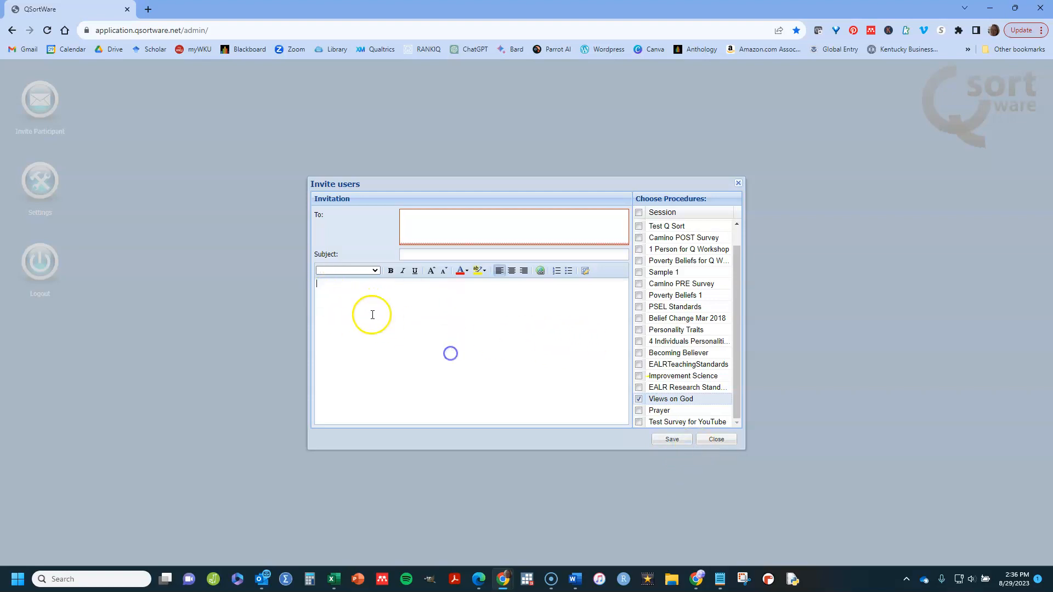
{"action": "left_click", "coordinate": [715, 438]}
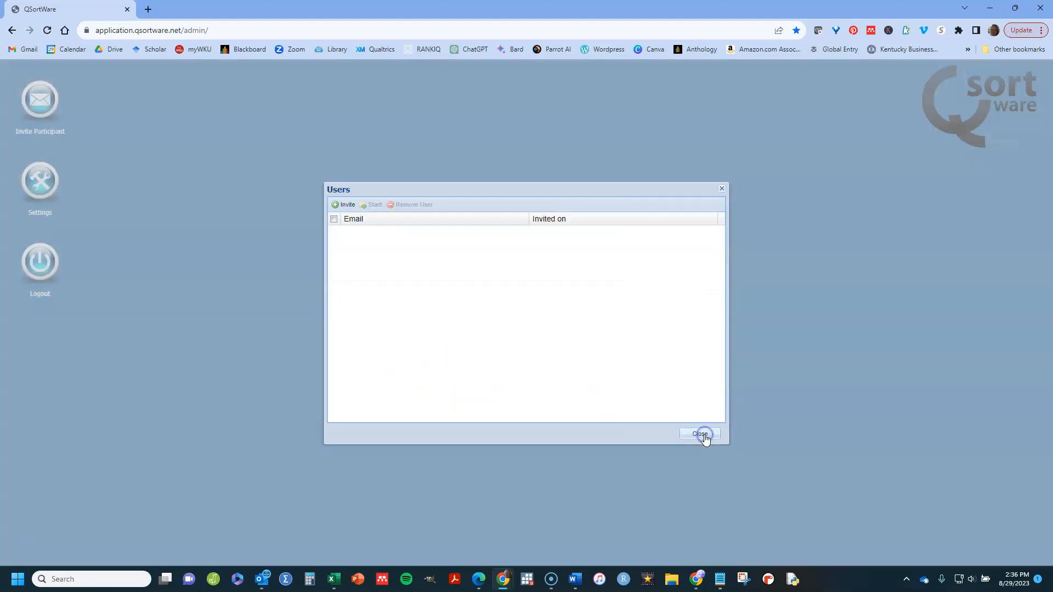
{"action": "left_click", "coordinate": [722, 188]}
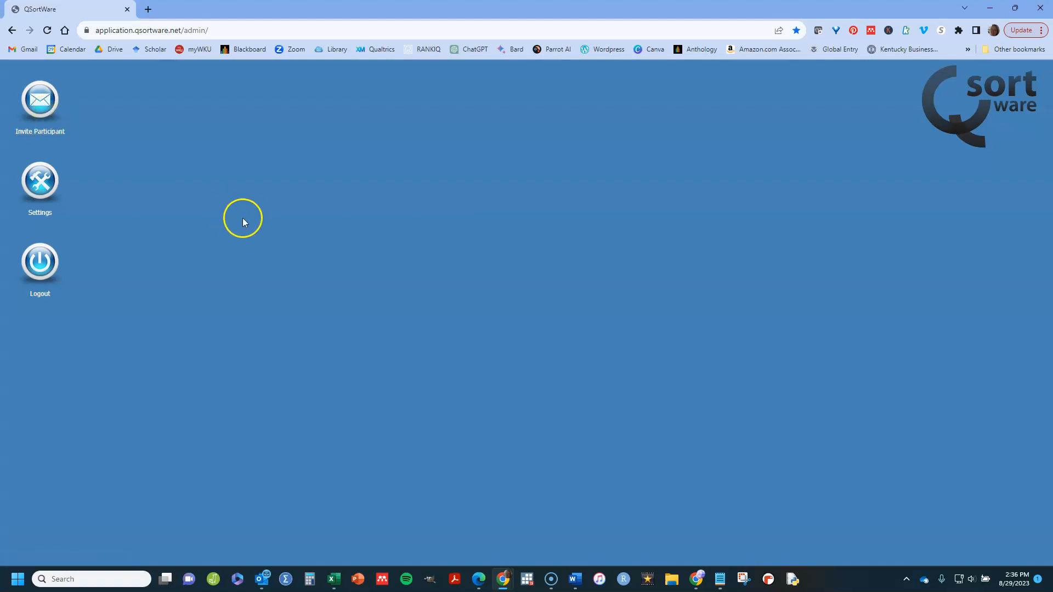
Open the QSortWare participant page in a new browser tab and examine the account name at the end of its address
{"action": "left_click", "coordinate": [148, 9]}
{"action": "left_click", "coordinate": [146, 31]}
{"action": "type", "text": "q"}
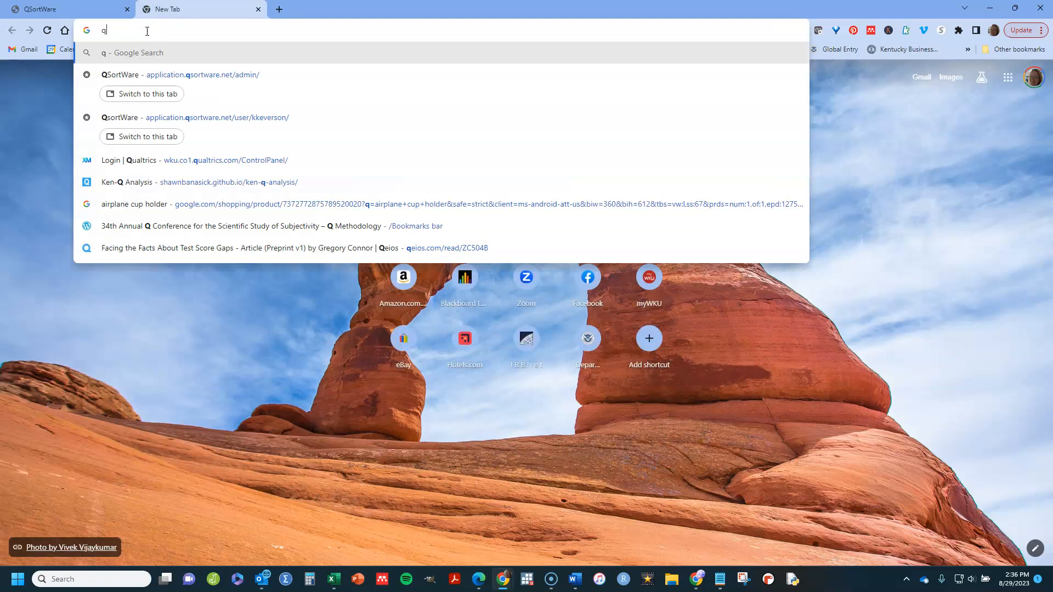
{"action": "type", "text": "sortware"}
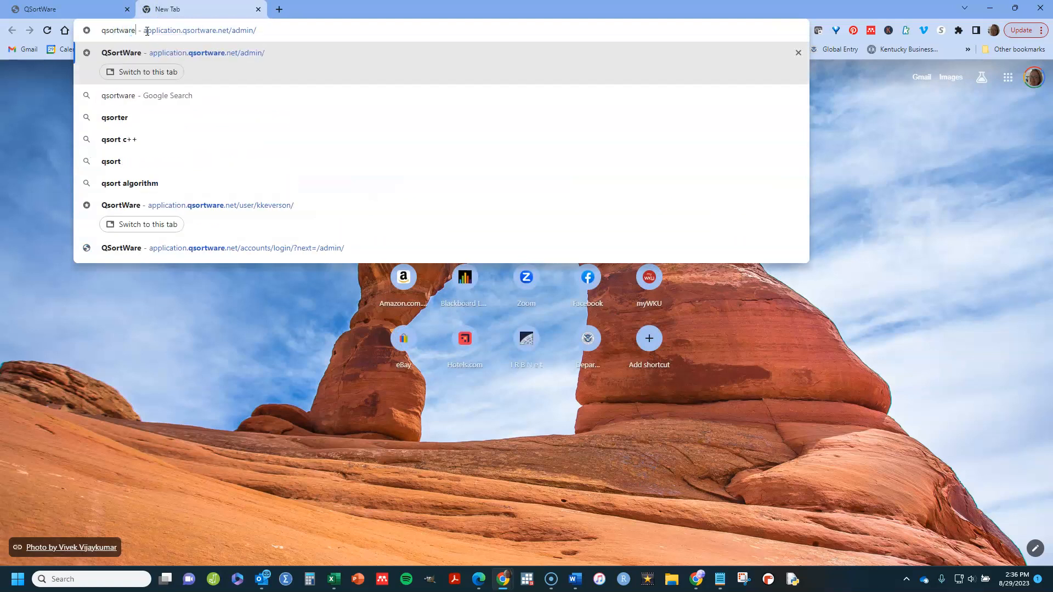
{"action": "left_click", "coordinate": [208, 205]}
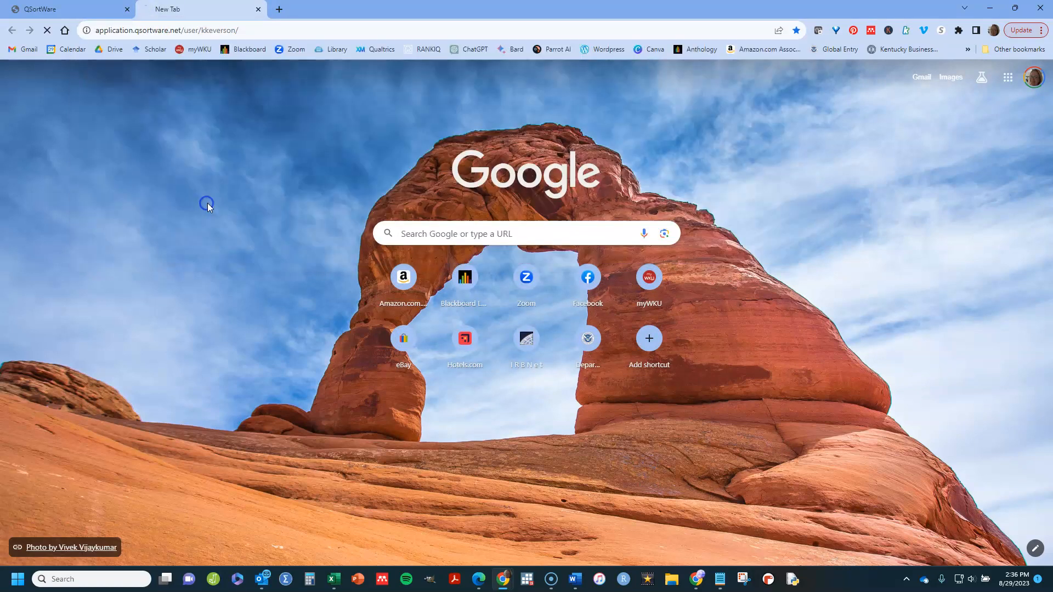
{"action": "left_click", "coordinate": [205, 198]}
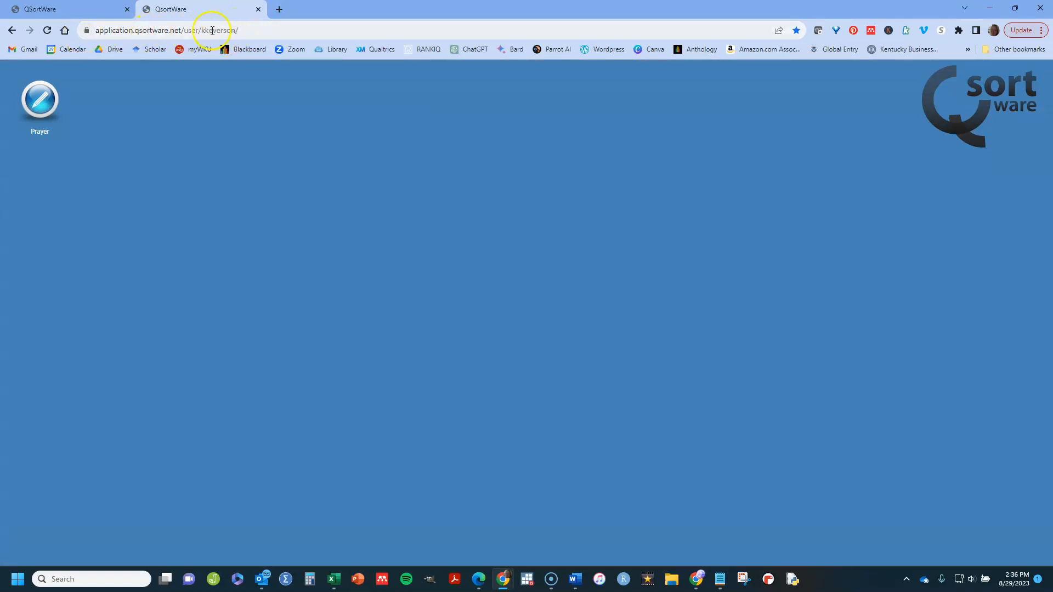
{"action": "left_click_drag", "start_coordinate": [200, 29], "coordinate": [233, 29]}
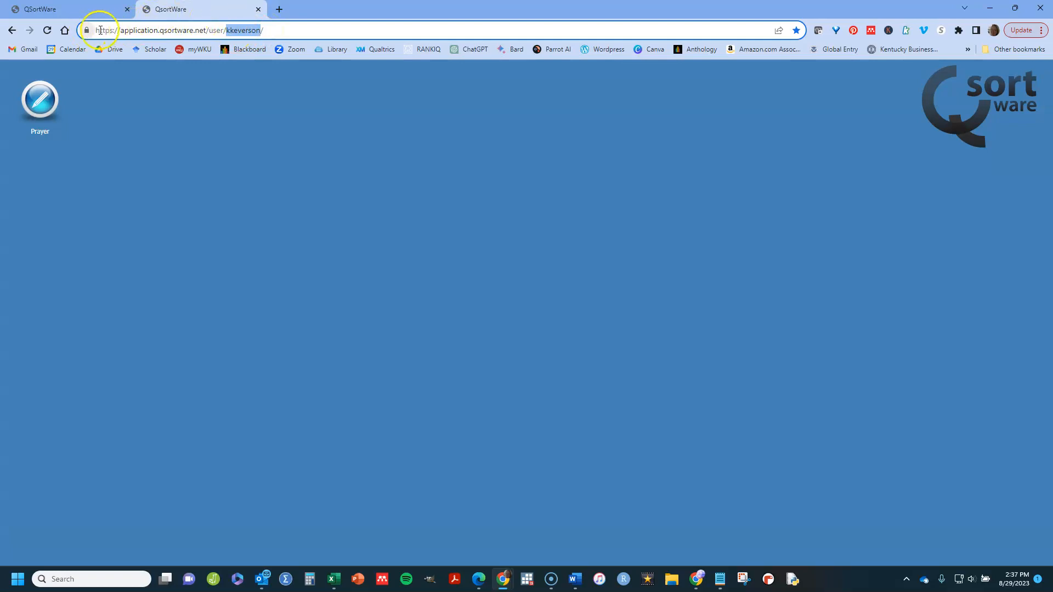
{"action": "left_click", "coordinate": [183, 105]}
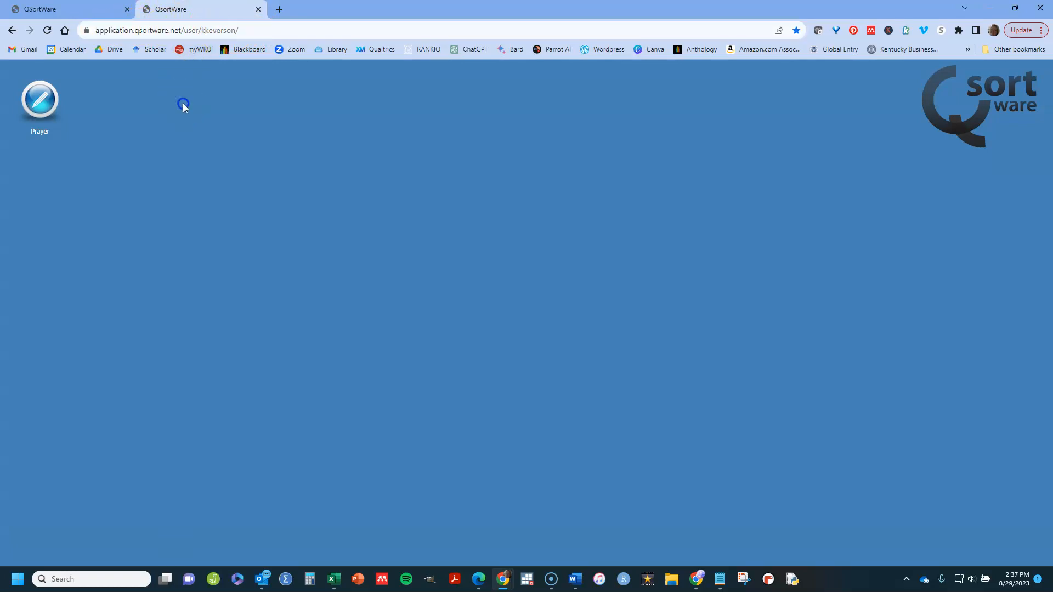
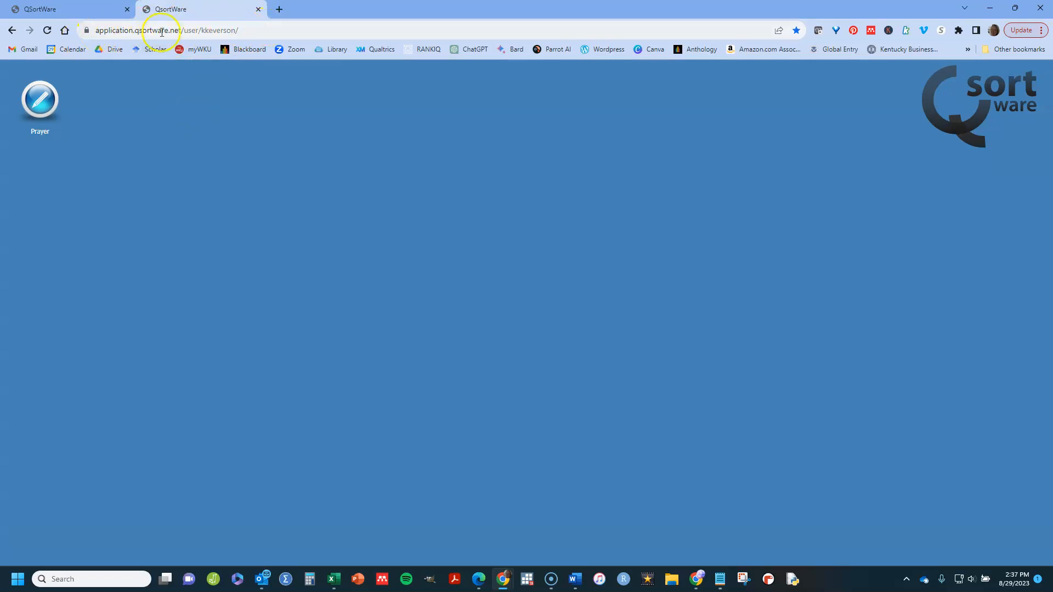
Start the Prayer survey as a participant and accept its introduction
{"action": "left_click", "coordinate": [41, 96]}
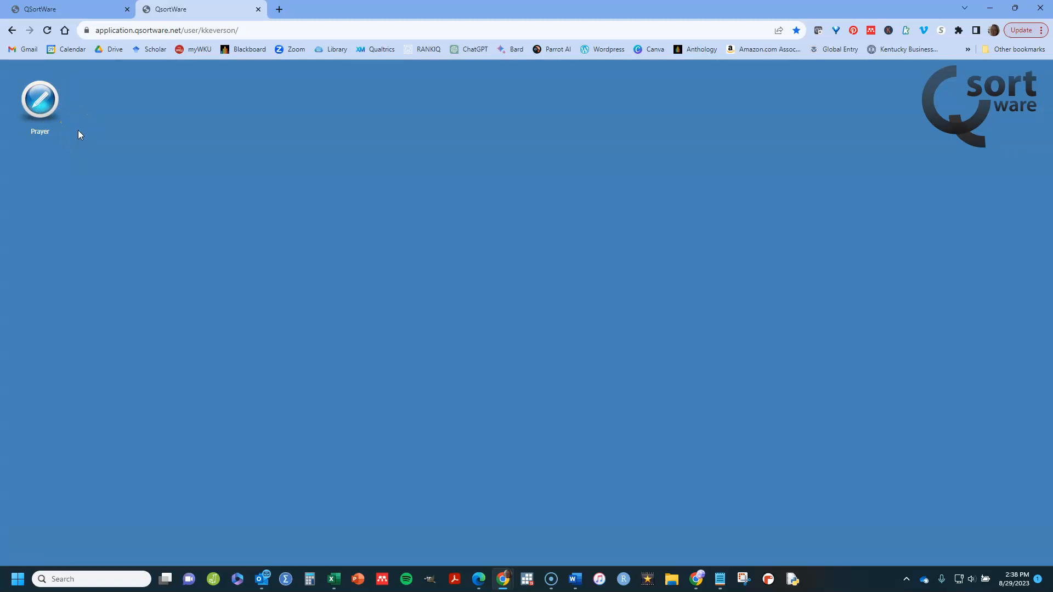
{"action": "left_click", "coordinate": [39, 110]}
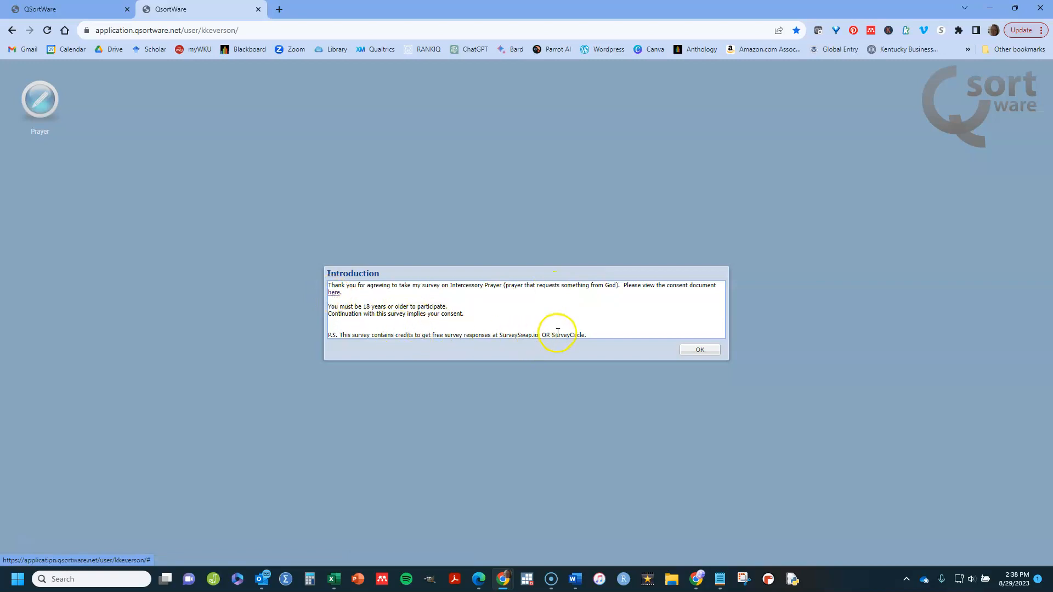
{"action": "left_click", "coordinate": [697, 353]}
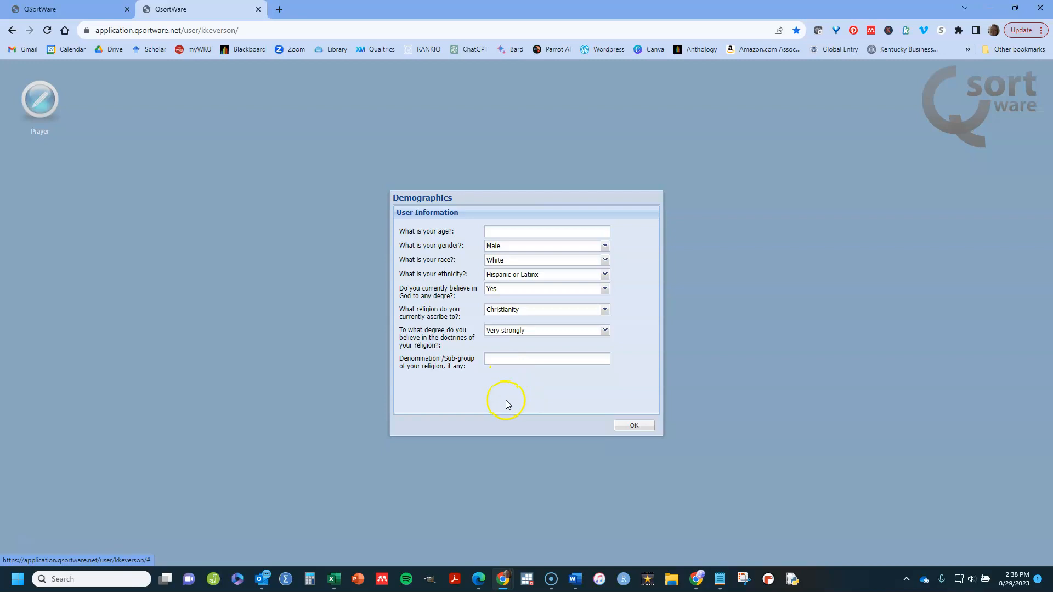
Fill in the demographics with age 46, gender Female, race White and ethnicity Not Hispanic or Latinx
{"action": "left_click", "coordinate": [501, 235]}
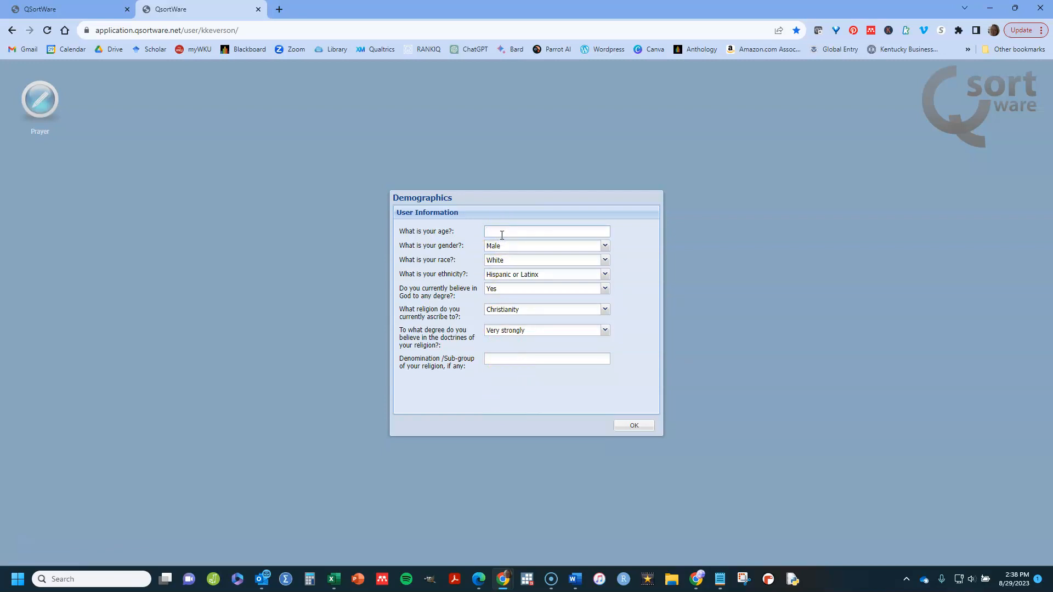
{"action": "left_click", "coordinate": [605, 245]}
{"action": "left_click", "coordinate": [581, 267]}
{"action": "left_click", "coordinate": [606, 261]}
{"action": "left_click", "coordinate": [604, 266]}
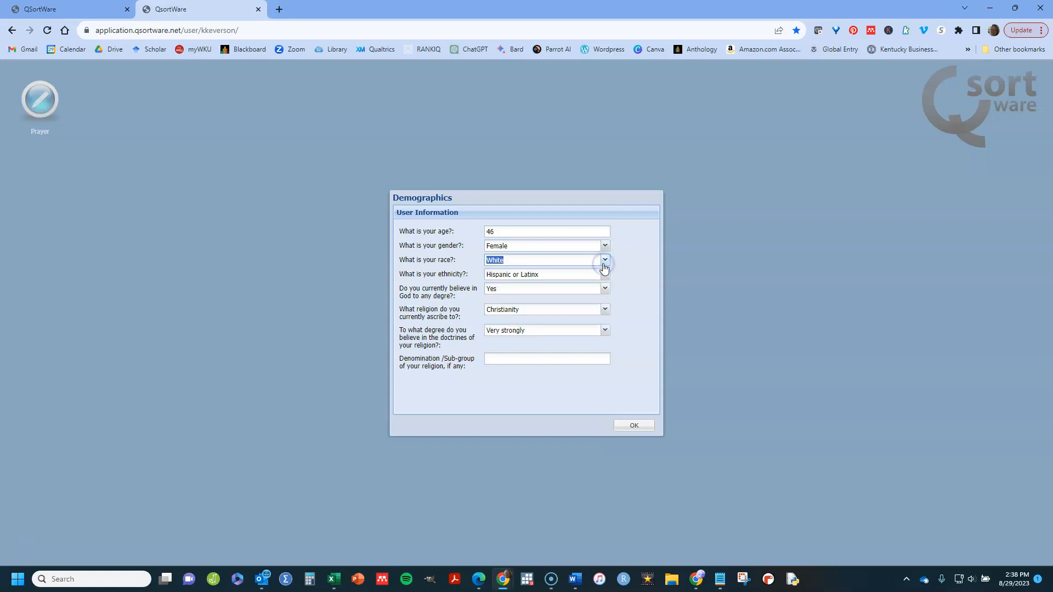
{"action": "left_click", "coordinate": [603, 278]}
{"action": "left_click", "coordinate": [604, 281]}
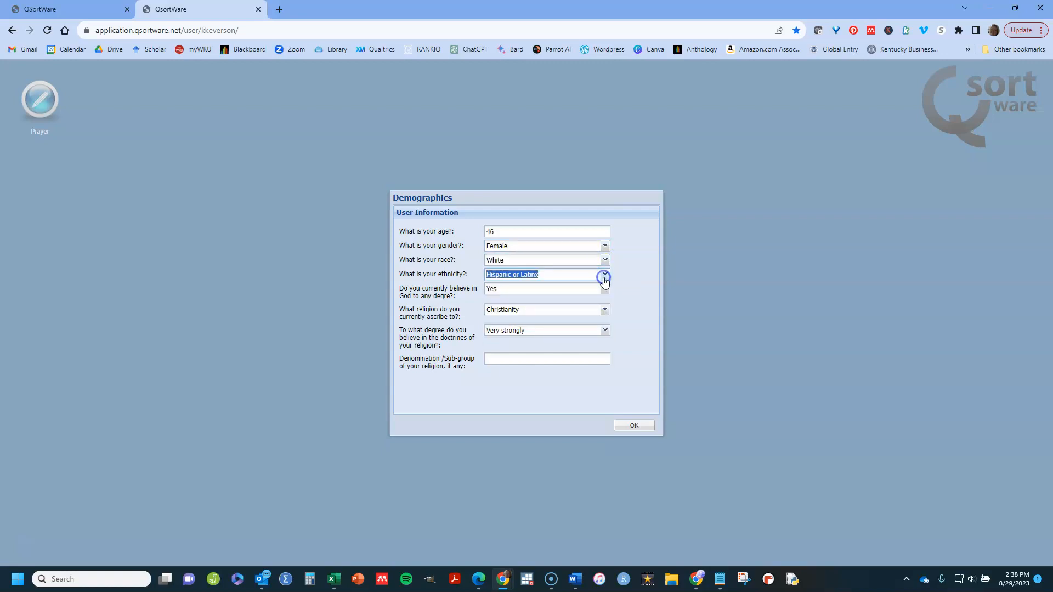
{"action": "left_click", "coordinate": [604, 273]}
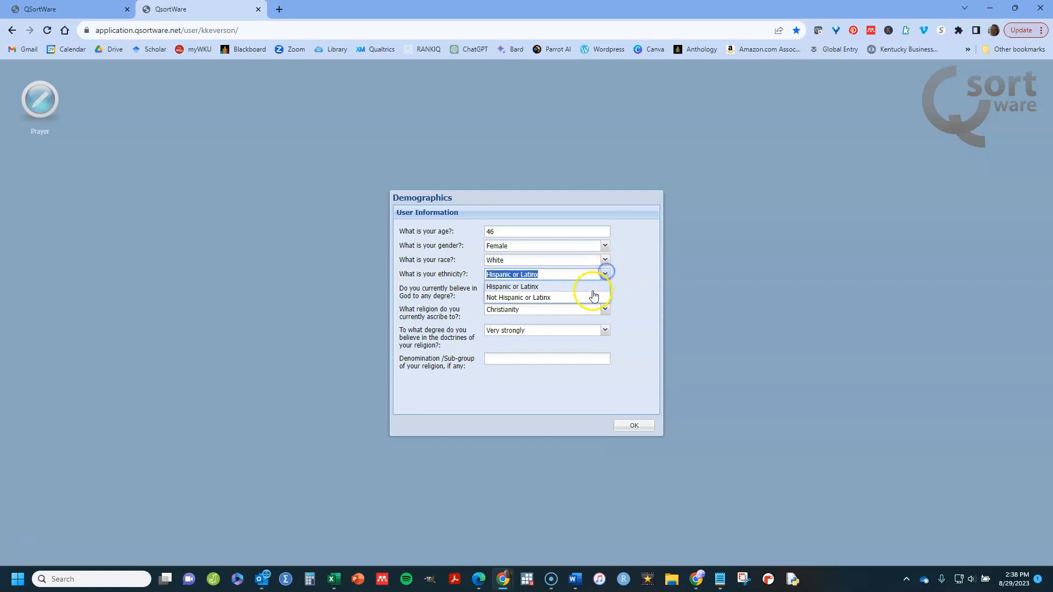
{"action": "left_click", "coordinate": [579, 297]}
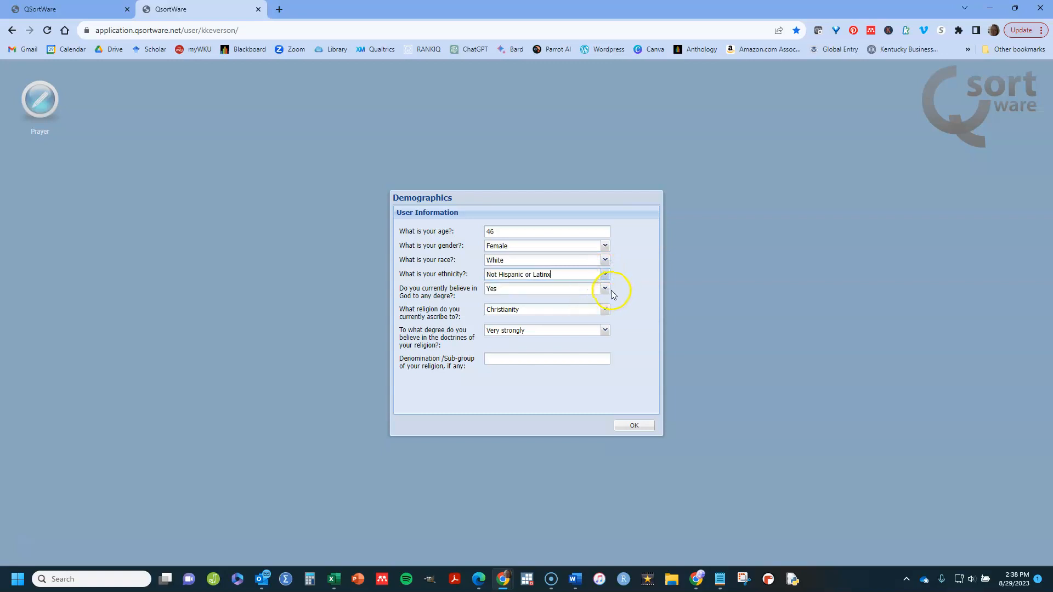
Set belief in God to Unsure, belief in doctrines to Somewhat strongly and denomination to N/A, and submit the demographics
{"action": "left_click", "coordinate": [605, 291]}
{"action": "left_click", "coordinate": [582, 323]}
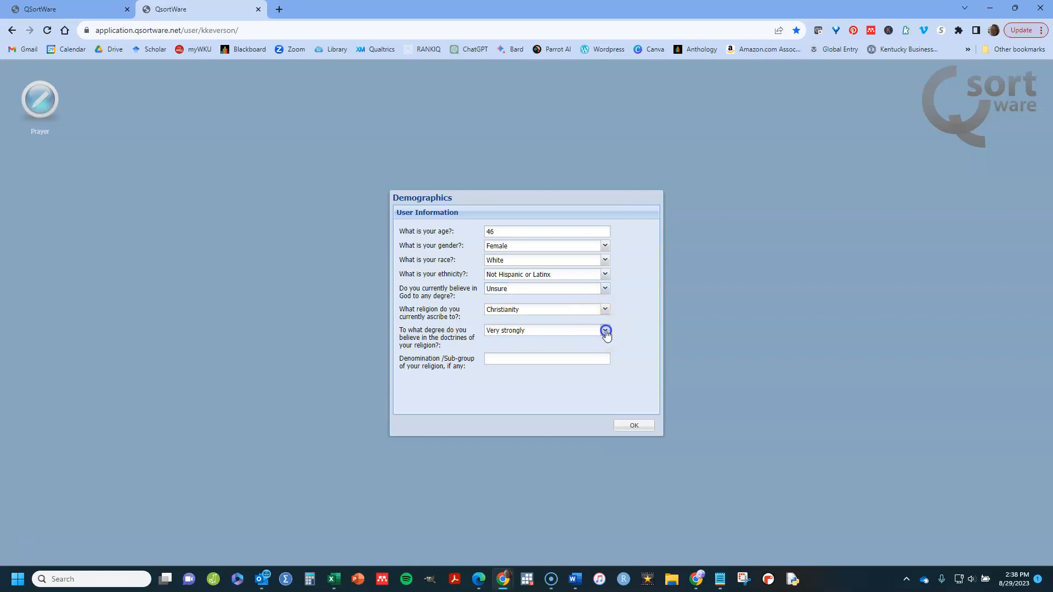
{"action": "left_click", "coordinate": [606, 331]}
{"action": "left_click", "coordinate": [581, 353]}
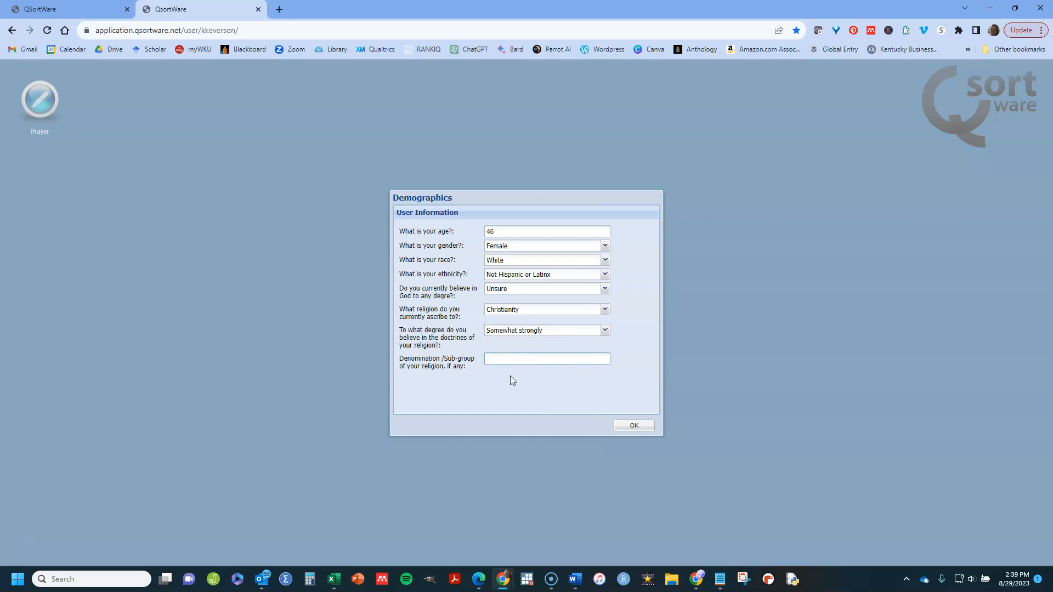
{"action": "left_click", "coordinate": [639, 426]}
{"action": "left_click", "coordinate": [573, 360]}
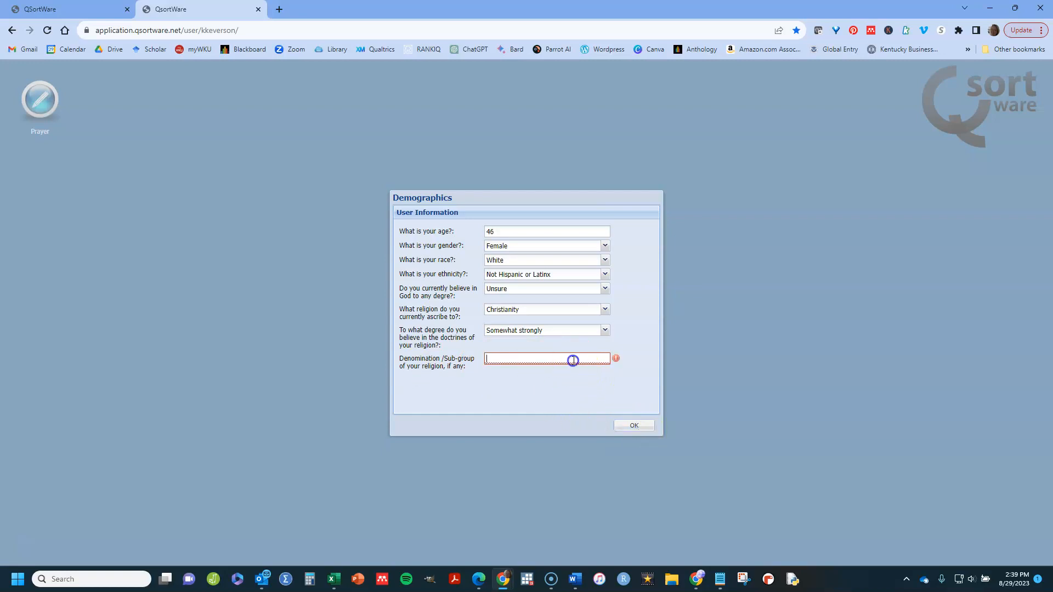
{"action": "type", "text": "N/A"}
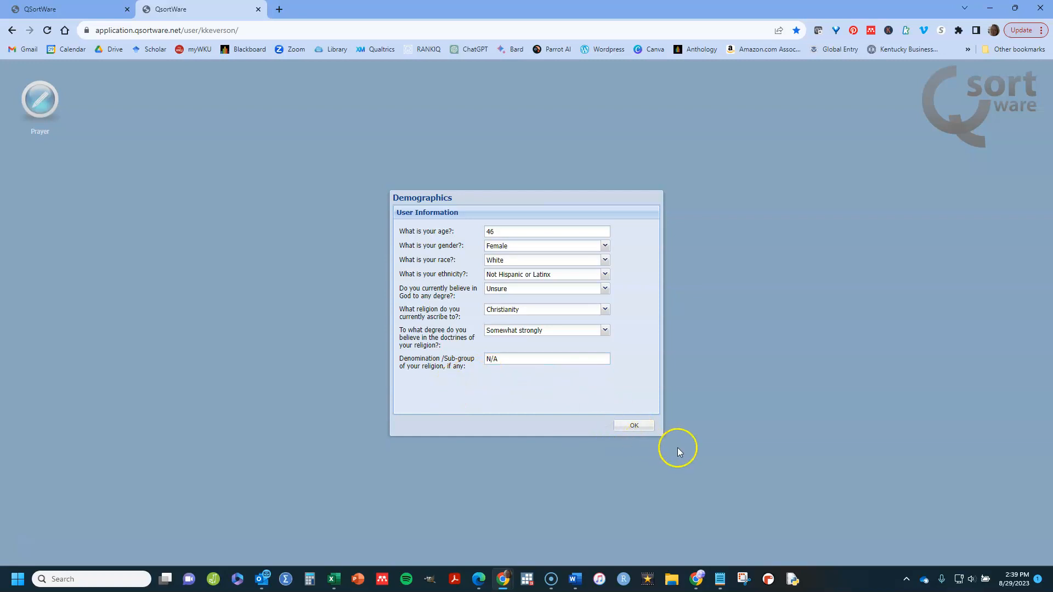
{"action": "left_click", "coordinate": [631, 426]}
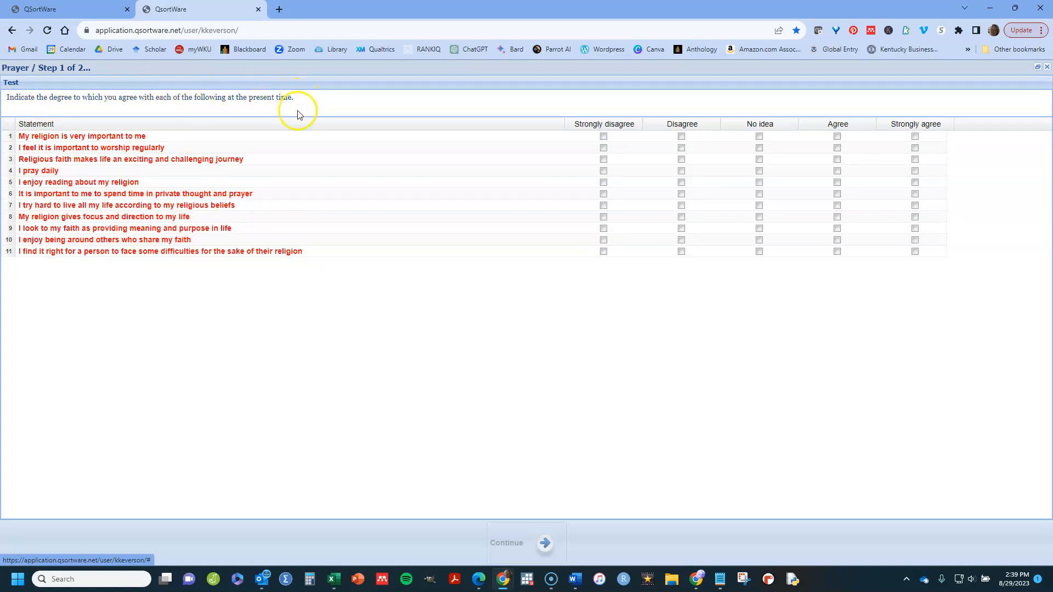
Rate all eleven religion statements Strongly agree, continue, and answer Yes to whether God answers prayers for specific things
{"action": "left_click", "coordinate": [914, 137]}
{"action": "left_click", "coordinate": [914, 148]}
{"action": "left_click", "coordinate": [915, 160]}
{"action": "left_click", "coordinate": [915, 170]}
{"action": "left_click", "coordinate": [915, 182]}
{"action": "left_click", "coordinate": [914, 194]}
{"action": "left_click", "coordinate": [914, 206]}
{"action": "left_click", "coordinate": [915, 217]}
{"action": "left_click", "coordinate": [915, 228]}
{"action": "left_click", "coordinate": [915, 239]}
{"action": "left_click", "coordinate": [914, 251]}
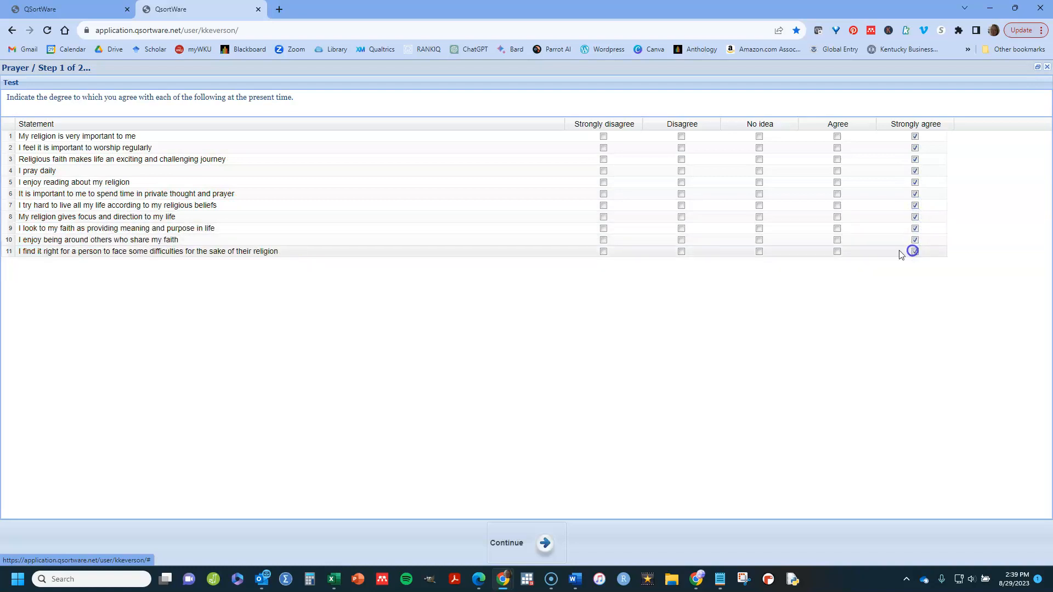
{"action": "left_click", "coordinate": [545, 543]}
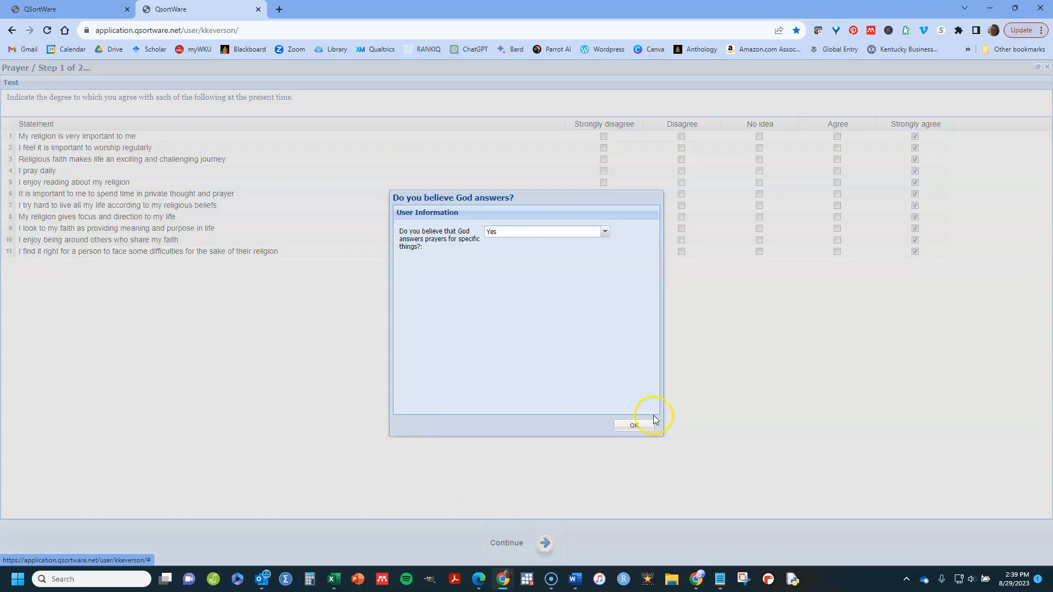
{"action": "left_click", "coordinate": [634, 426]}
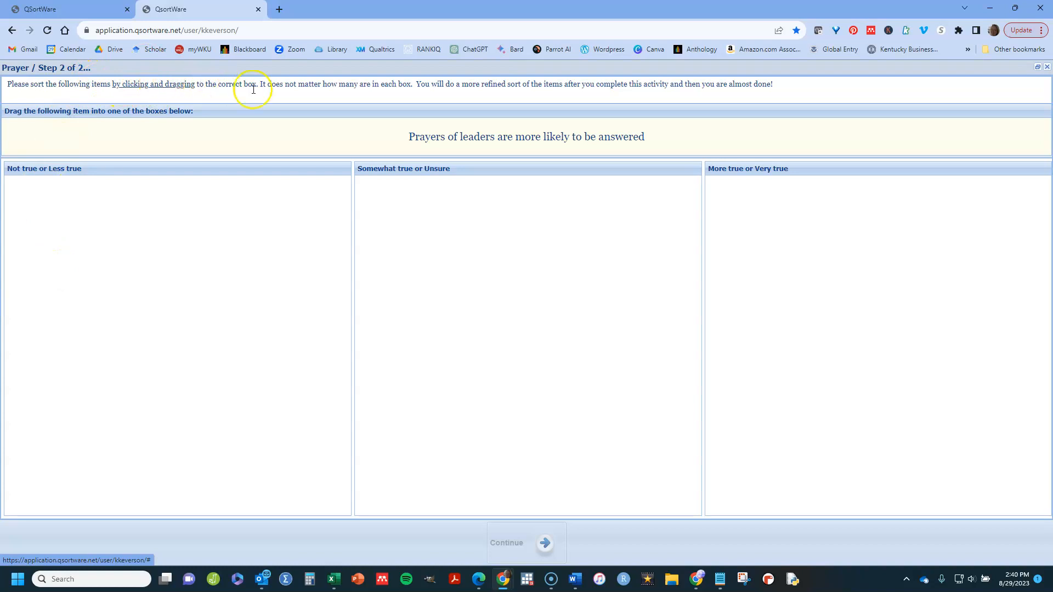
Sort every prayer statement into the Not true, Somewhat true or Unsure, or More true box, and continue to the refined sort
{"action": "left_click_drag", "start_coordinate": [472, 137], "coordinate": [471, 212]}
{"action": "left_click_drag", "start_coordinate": [447, 141], "coordinate": [224, 228]}
{"action": "left_click_drag", "start_coordinate": [377, 144], "coordinate": [498, 250]}
{"action": "left_click_drag", "start_coordinate": [528, 138], "coordinate": [747, 213]}
{"action": "left_click_drag", "start_coordinate": [471, 138], "coordinate": [453, 249]}
{"action": "left_click_drag", "start_coordinate": [388, 133], "coordinate": [404, 227]}
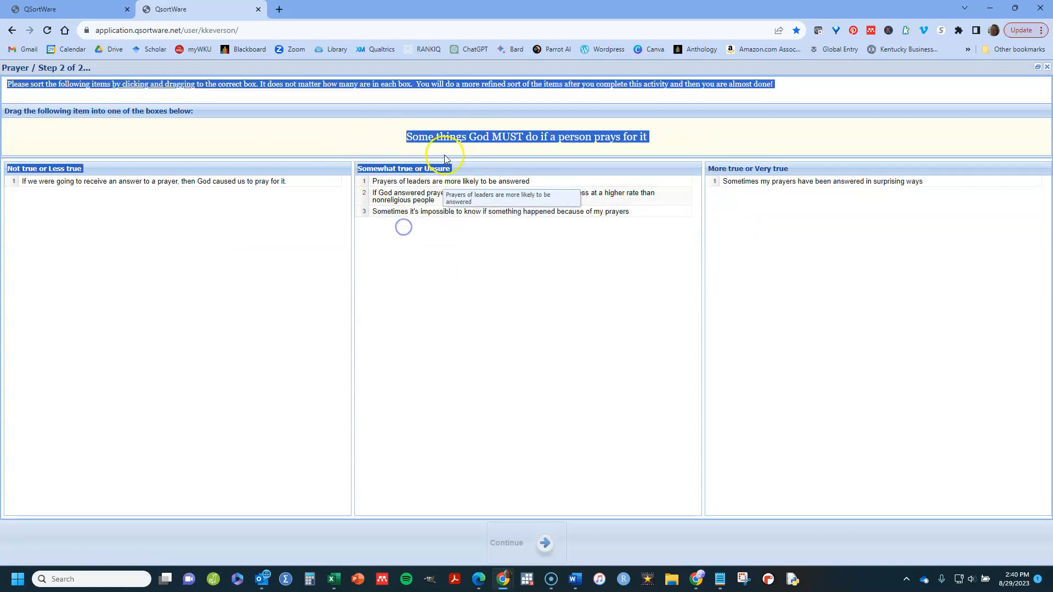
{"action": "left_click_drag", "start_coordinate": [468, 136], "coordinate": [475, 250]}
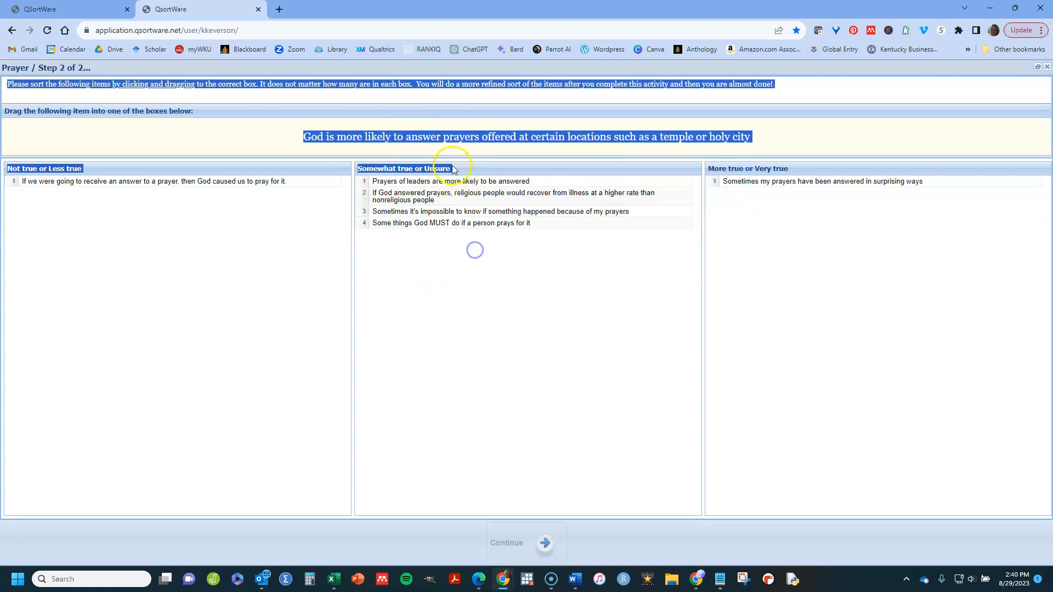
{"action": "left_click", "coordinate": [303, 226]}
{"action": "left_click", "coordinate": [332, 152]}
{"action": "mouse_move", "coordinate": [332, 151]}
{"action": "left_mouse_down"}
{"action": "mouse_move", "coordinate": [225, 239]}
{"action": "mouse_move", "coordinate": [343, 157]}
{"action": "left_mouse_up"}
{"action": "left_click", "coordinate": [375, 291]}
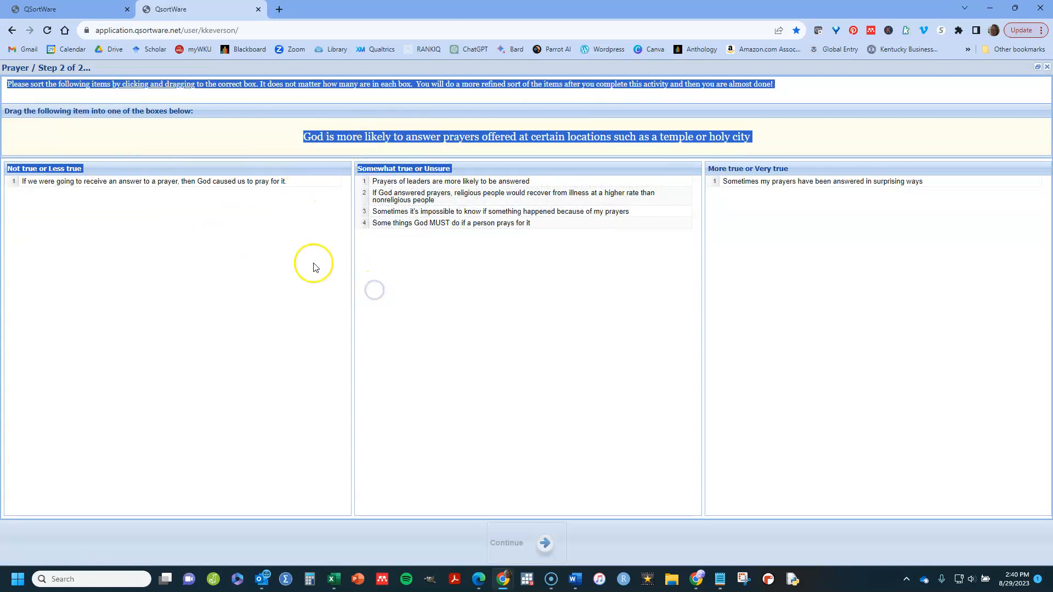
{"action": "double_click", "coordinate": [254, 137]}
{"action": "left_click", "coordinate": [331, 148]}
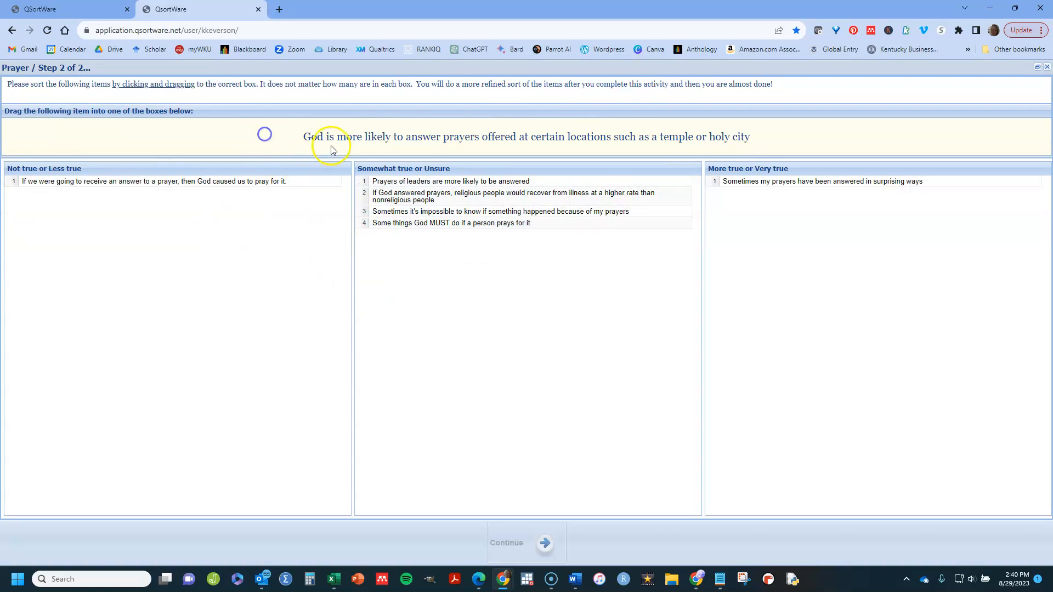
{"action": "left_click_drag", "start_coordinate": [347, 144], "coordinate": [248, 222]}
{"action": "left_click_drag", "start_coordinate": [376, 138], "coordinate": [414, 243]}
{"action": "left_click_drag", "start_coordinate": [485, 146], "coordinate": [470, 262]}
{"action": "left_click_drag", "start_coordinate": [522, 140], "coordinate": [703, 211]}
{"action": "left_click_drag", "start_coordinate": [574, 125], "coordinate": [742, 224]}
{"action": "left_click_drag", "start_coordinate": [613, 135], "coordinate": [714, 204]}
{"action": "left_click_drag", "start_coordinate": [618, 141], "coordinate": [722, 227]}
{"action": "left_click_drag", "start_coordinate": [665, 148], "coordinate": [716, 238]}
{"action": "left_click_drag", "start_coordinate": [564, 141], "coordinate": [709, 257]}
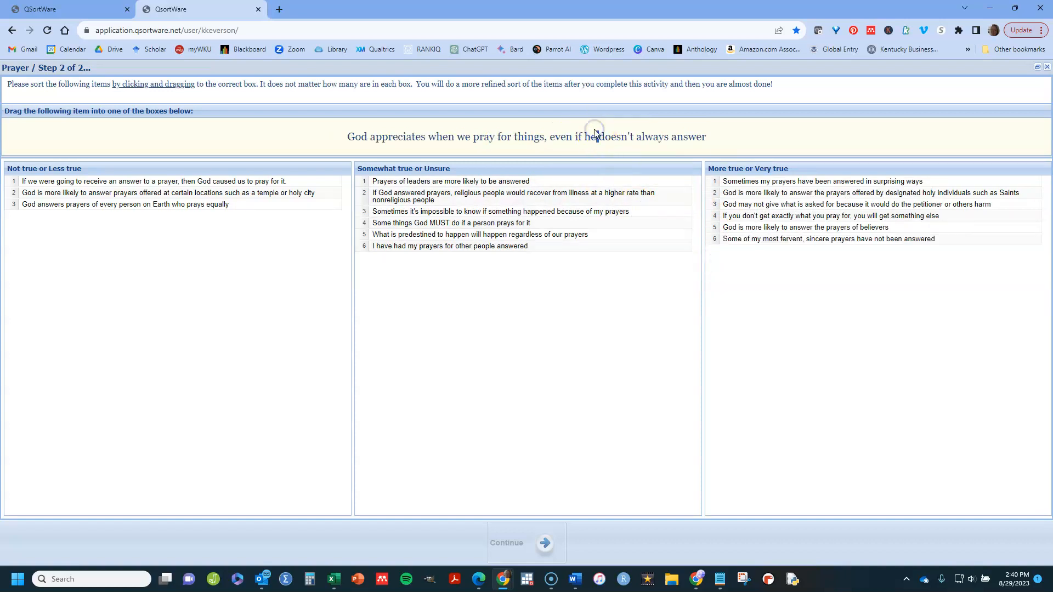
{"action": "left_click_drag", "start_coordinate": [601, 141], "coordinate": [740, 287]}
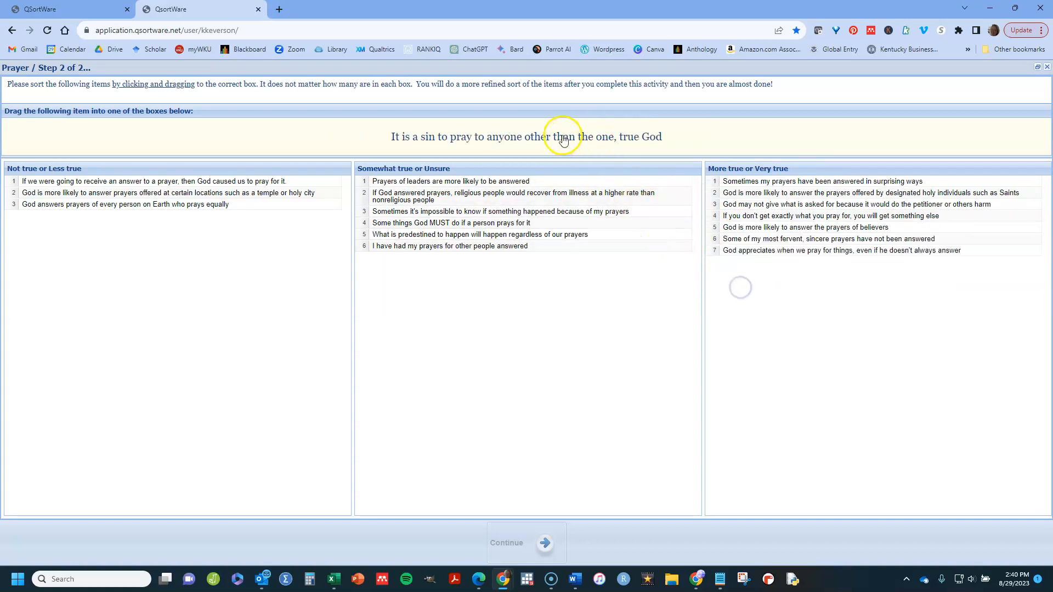
{"action": "left_click_drag", "start_coordinate": [564, 136], "coordinate": [554, 264]}
{"action": "left_click_drag", "start_coordinate": [548, 138], "coordinate": [248, 245]}
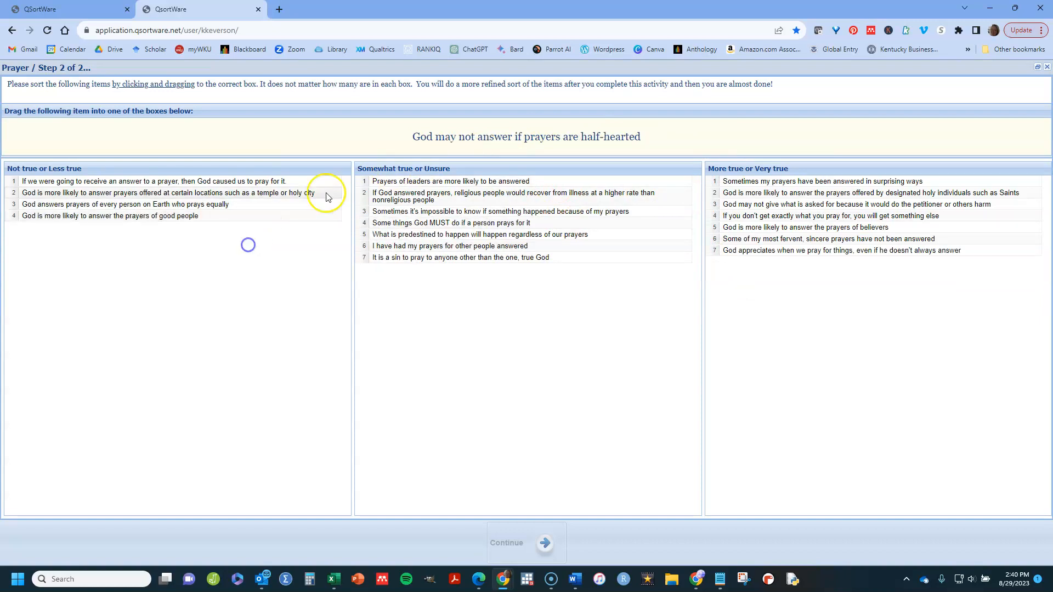
{"action": "left_click_drag", "start_coordinate": [429, 148], "coordinate": [388, 301]}
{"action": "left_click_drag", "start_coordinate": [466, 139], "coordinate": [232, 260]}
{"action": "left_click_drag", "start_coordinate": [447, 143], "coordinate": [435, 301]}
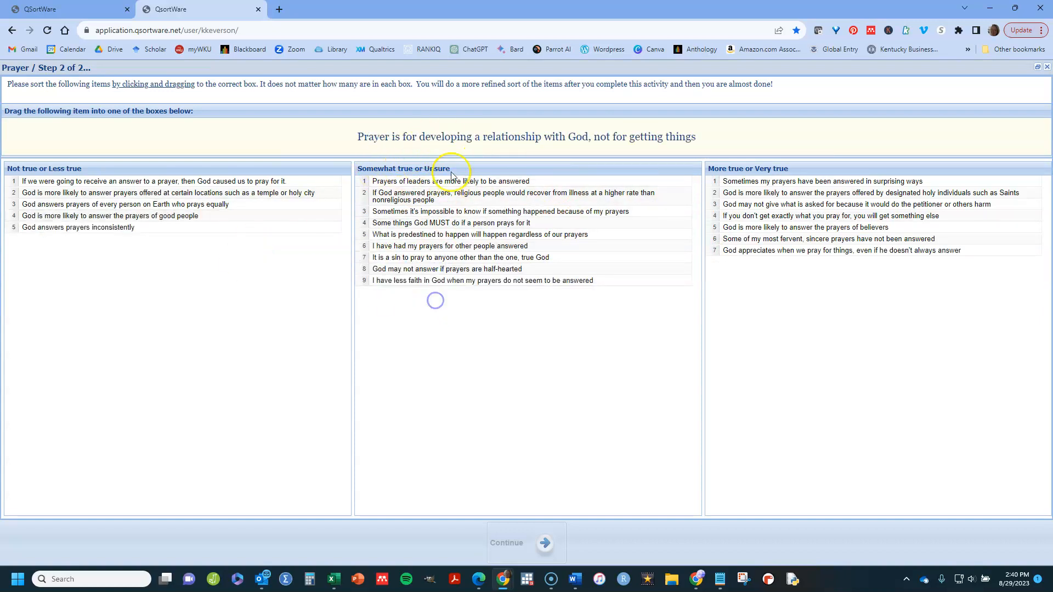
{"action": "left_click_drag", "start_coordinate": [447, 141], "coordinate": [211, 269]}
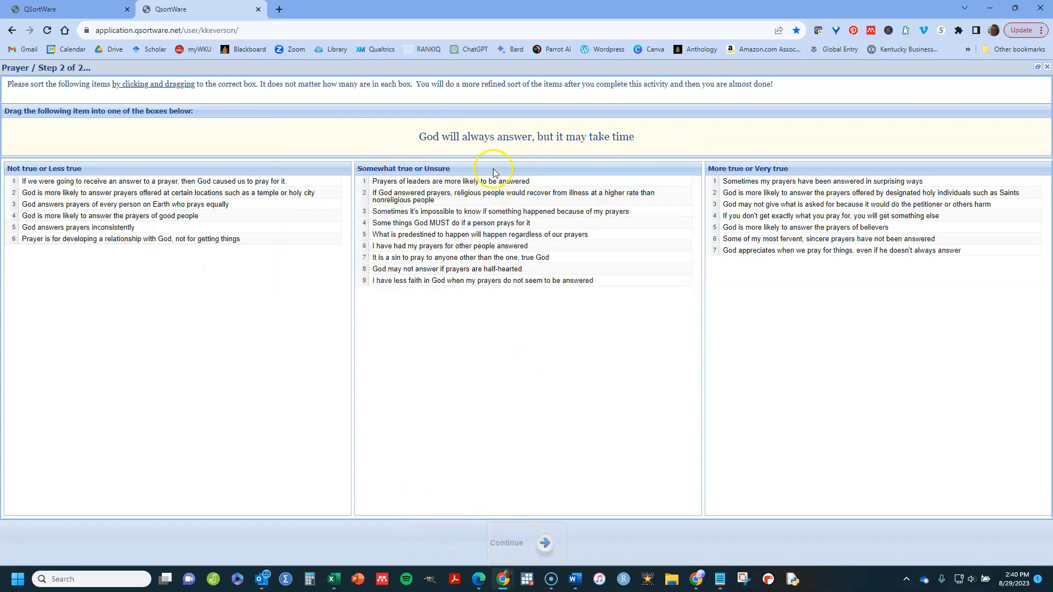
{"action": "left_click_drag", "start_coordinate": [488, 135], "coordinate": [471, 326]}
{"action": "left_click_drag", "start_coordinate": [507, 140], "coordinate": [482, 319]}
{"action": "left_click_drag", "start_coordinate": [467, 154], "coordinate": [291, 211]}
{"action": "left_click_drag", "start_coordinate": [404, 146], "coordinate": [415, 357]}
{"action": "left_click_drag", "start_coordinate": [531, 147], "coordinate": [719, 347]}
{"action": "left_click_drag", "start_coordinate": [607, 145], "coordinate": [738, 361]}
{"action": "left_click_drag", "start_coordinate": [608, 153], "coordinate": [755, 345]}
{"action": "left_click_drag", "start_coordinate": [584, 139], "coordinate": [742, 369]}
{"action": "left_click_drag", "start_coordinate": [557, 144], "coordinate": [494, 327]}
{"action": "left_click_drag", "start_coordinate": [468, 141], "coordinate": [201, 303]}
{"action": "left_click_drag", "start_coordinate": [471, 137], "coordinate": [285, 269]}
{"action": "left_click_drag", "start_coordinate": [499, 146], "coordinate": [218, 308]}
{"action": "left_click_drag", "start_coordinate": [402, 143], "coordinate": [185, 310]}
{"action": "left_click_drag", "start_coordinate": [390, 139], "coordinate": [184, 319]}
{"action": "left_click_drag", "start_coordinate": [483, 140], "coordinate": [199, 329]}
{"action": "left_click_drag", "start_coordinate": [364, 136], "coordinate": [162, 360]}
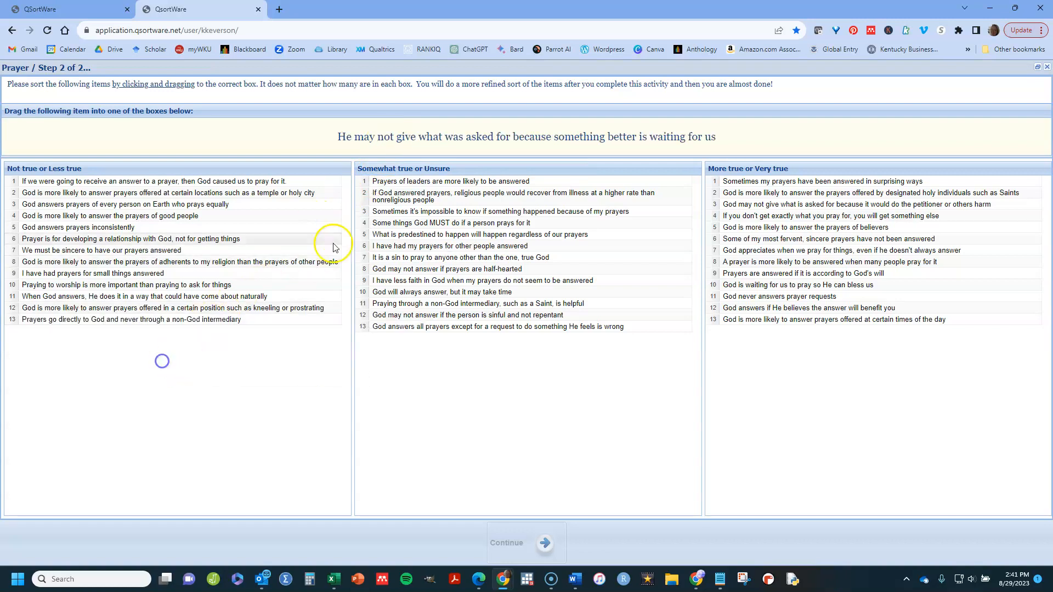
{"action": "left_click_drag", "start_coordinate": [394, 136], "coordinate": [398, 357]}
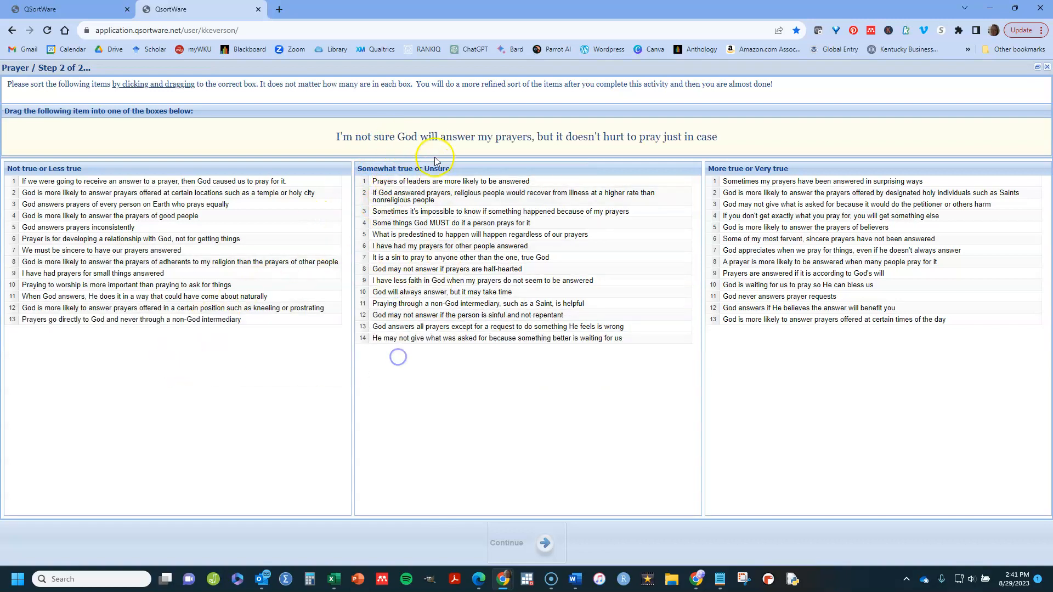
{"action": "left_click_drag", "start_coordinate": [435, 136], "coordinate": [442, 378]}
{"action": "left_click_drag", "start_coordinate": [496, 137], "coordinate": [711, 357]}
{"action": "left_click_drag", "start_coordinate": [623, 137], "coordinate": [586, 380]}
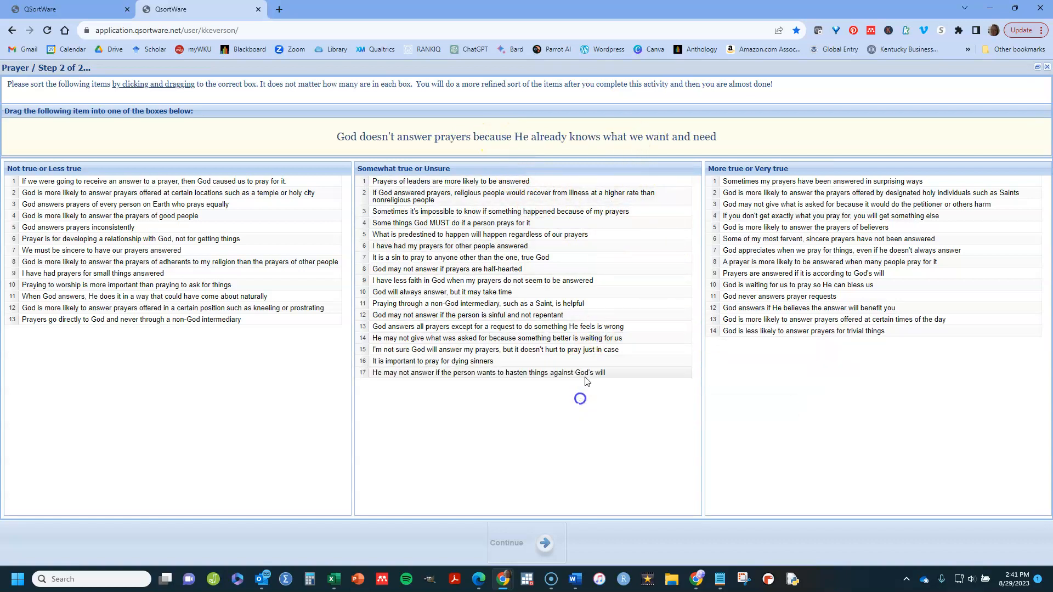
{"action": "left_click_drag", "start_coordinate": [549, 137], "coordinate": [693, 391]}
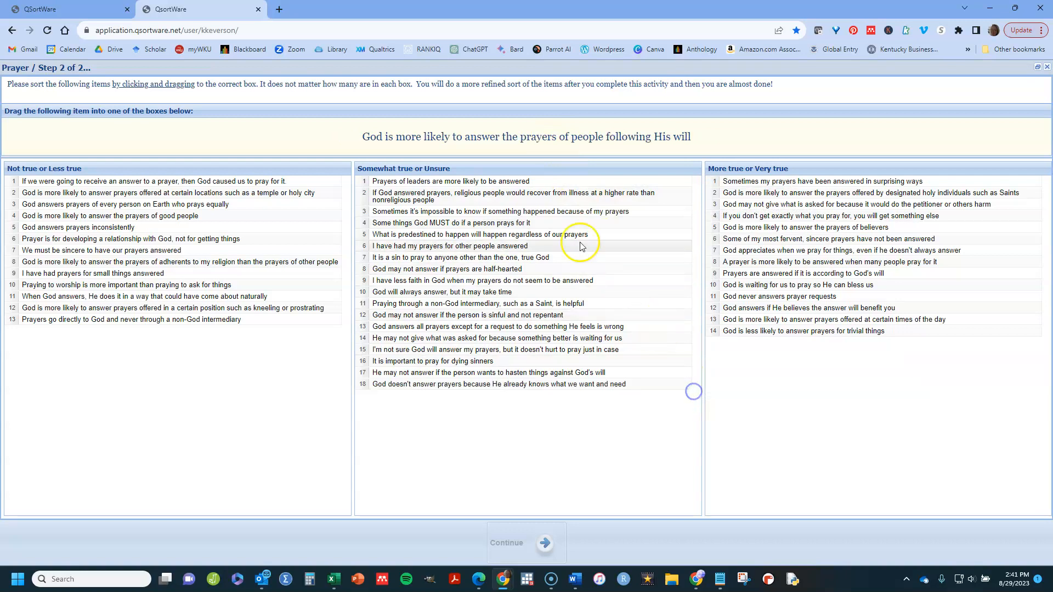
{"action": "left_click_drag", "start_coordinate": [512, 141], "coordinate": [718, 387]}
{"action": "left_click_drag", "start_coordinate": [556, 137], "coordinate": [747, 389]}
{"action": "left_click_drag", "start_coordinate": [607, 151], "coordinate": [750, 395]}
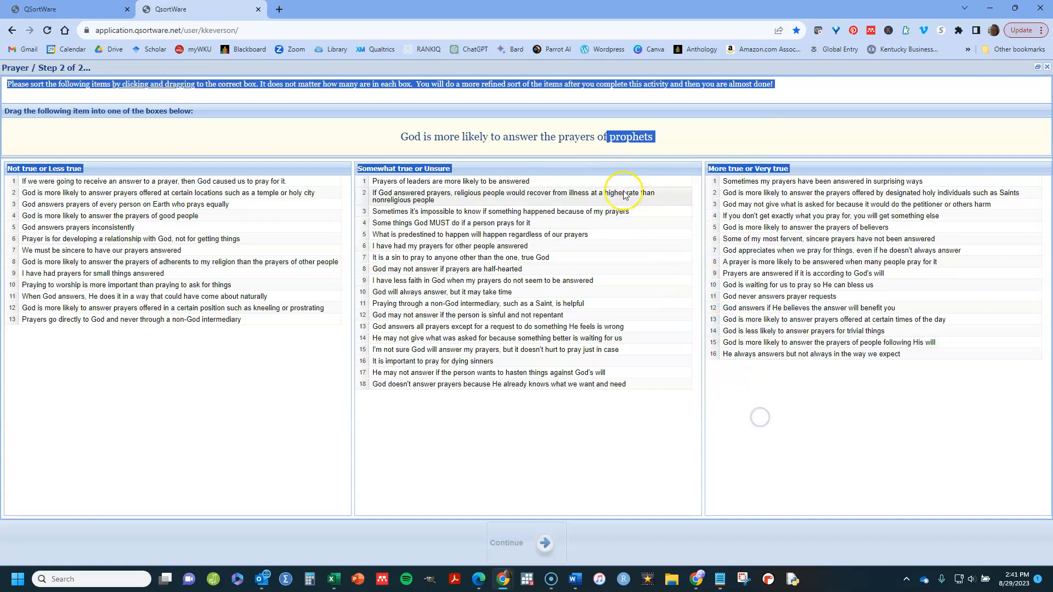
{"action": "left_click", "coordinate": [683, 140]}
{"action": "left_click_drag", "start_coordinate": [627, 144], "coordinate": [765, 389]}
{"action": "left_click_drag", "start_coordinate": [571, 141], "coordinate": [230, 384]}
{"action": "left_click_drag", "start_coordinate": [457, 136], "coordinate": [445, 417]}
{"action": "left_click_drag", "start_coordinate": [526, 137], "coordinate": [707, 402]}
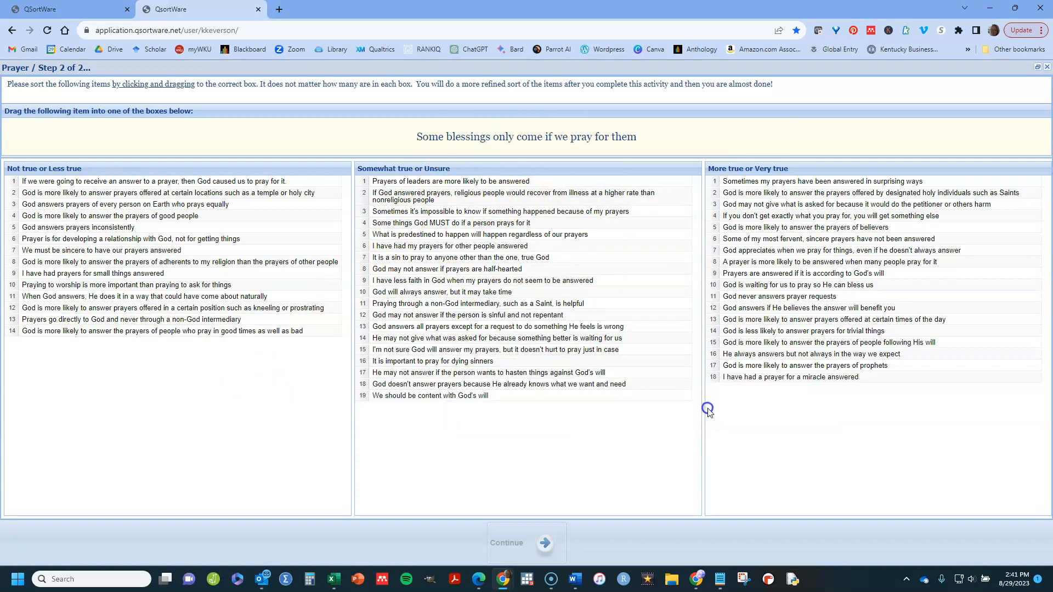
{"action": "left_click_drag", "start_coordinate": [604, 137], "coordinate": [245, 350]}
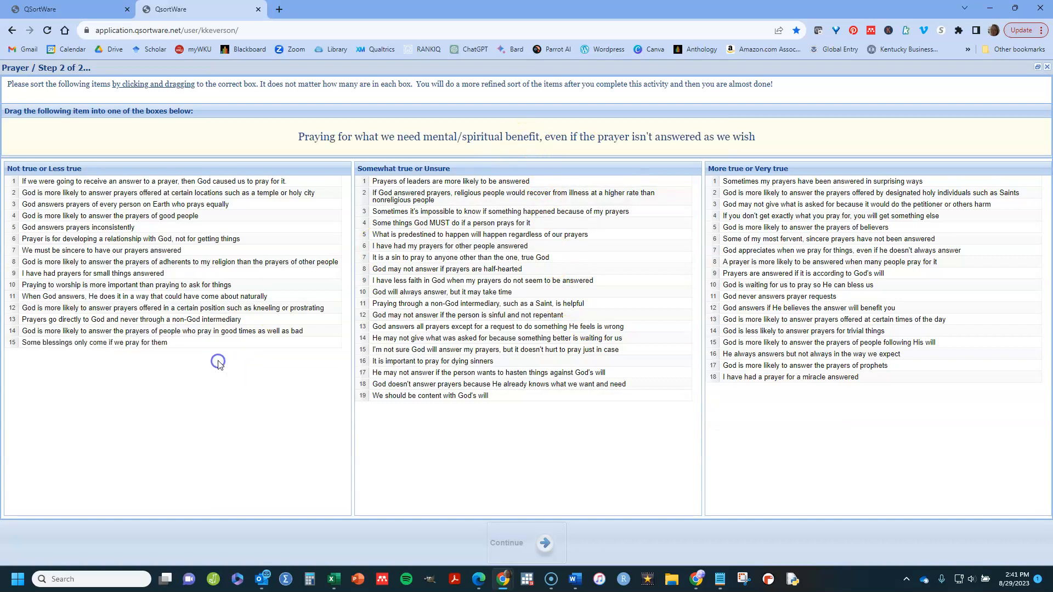
{"action": "left_click_drag", "start_coordinate": [434, 141], "coordinate": [438, 408]}
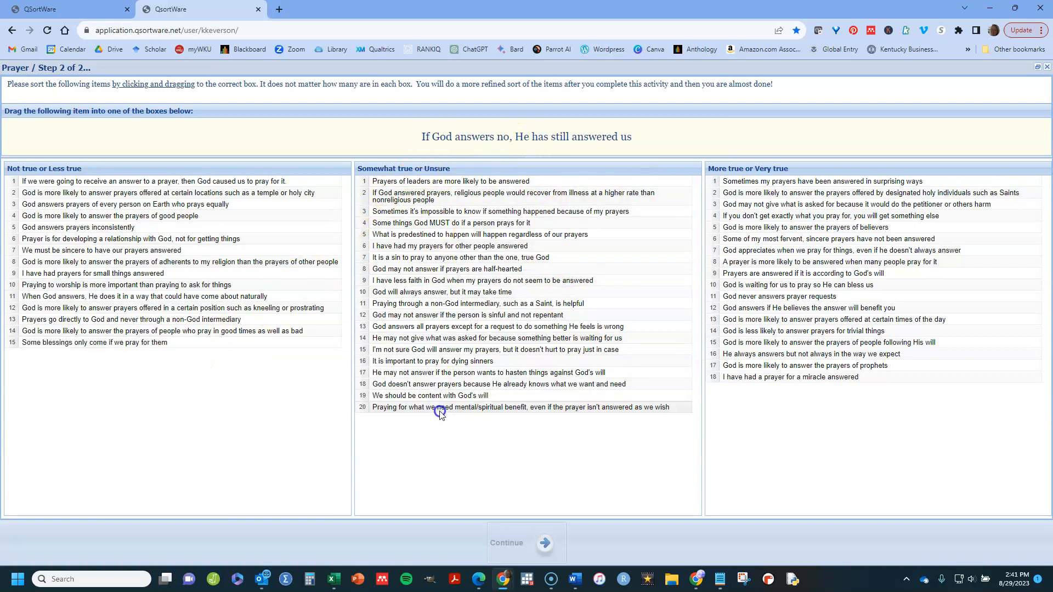
{"action": "left_click_drag", "start_coordinate": [470, 140], "coordinate": [726, 419]}
{"action": "left_click_drag", "start_coordinate": [551, 136], "coordinate": [236, 363]}
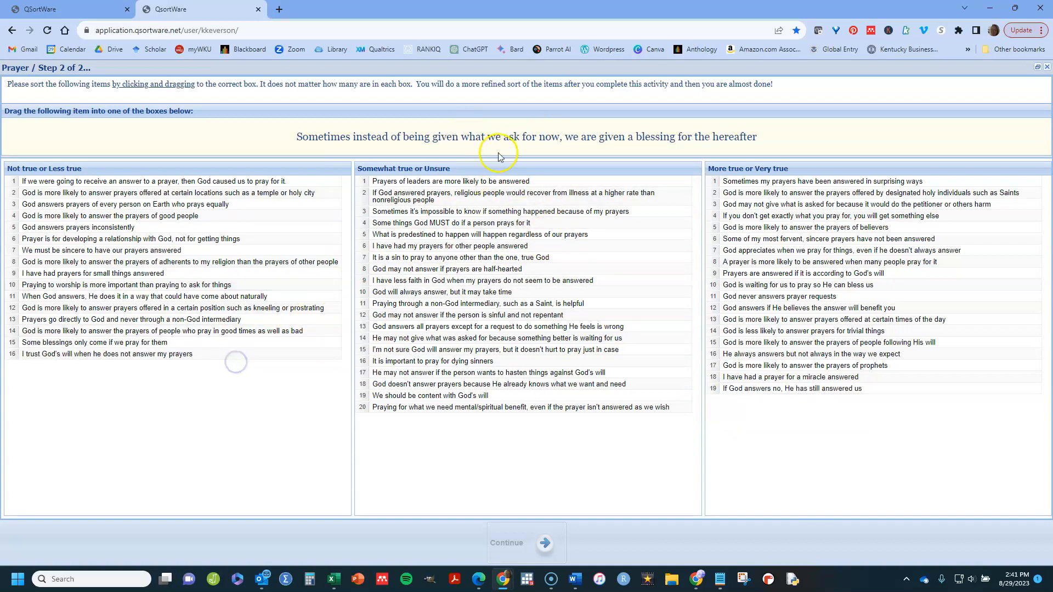
{"action": "left_click_drag", "start_coordinate": [500, 135], "coordinate": [540, 423]}
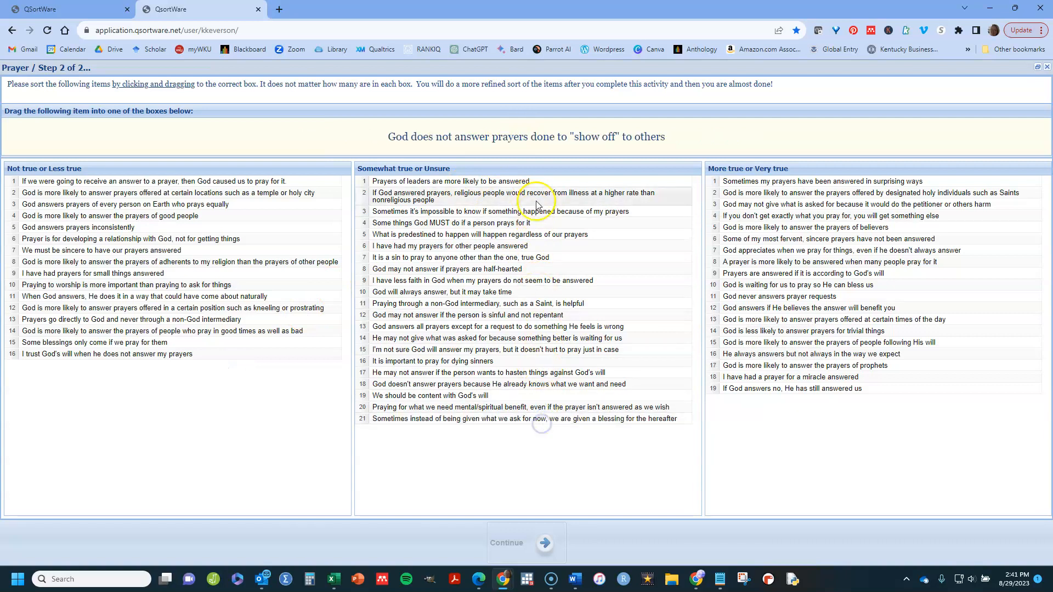
{"action": "left_click_drag", "start_coordinate": [531, 136], "coordinate": [735, 439]}
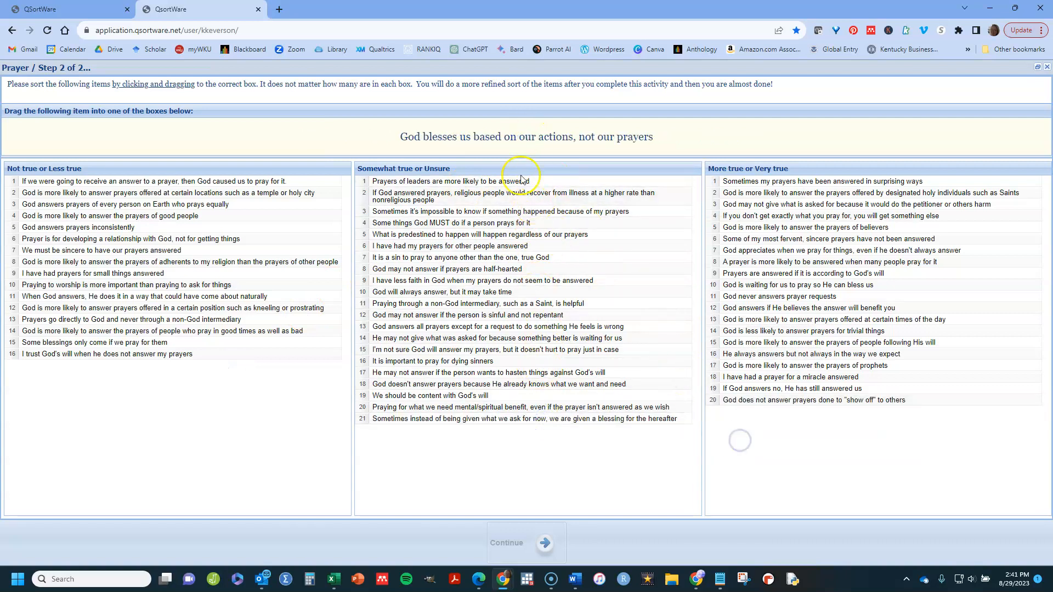
{"action": "left_click_drag", "start_coordinate": [507, 136], "coordinate": [495, 438]}
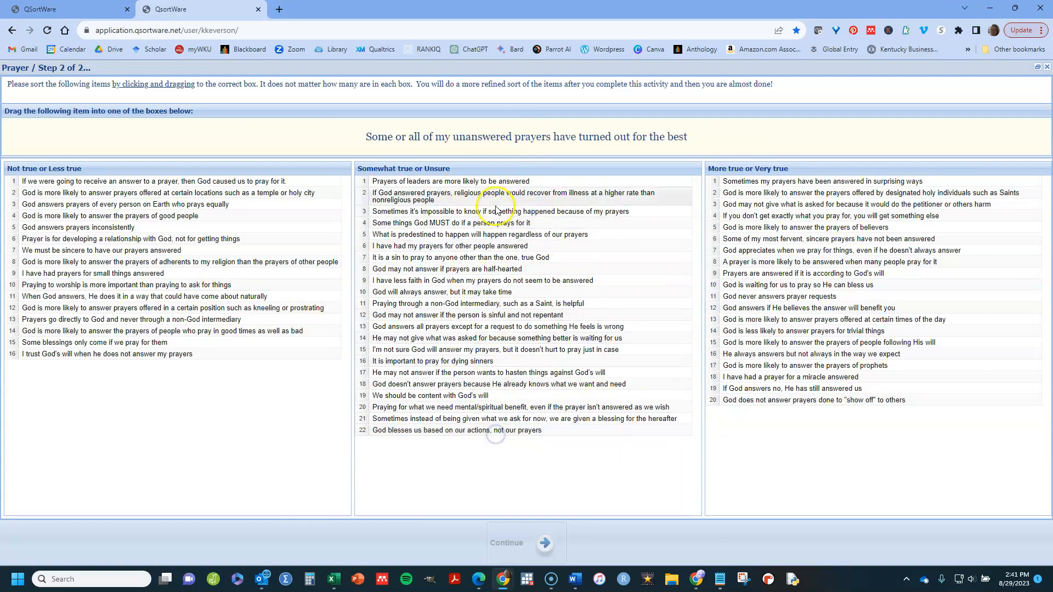
{"action": "left_click_drag", "start_coordinate": [488, 137], "coordinate": [262, 378]}
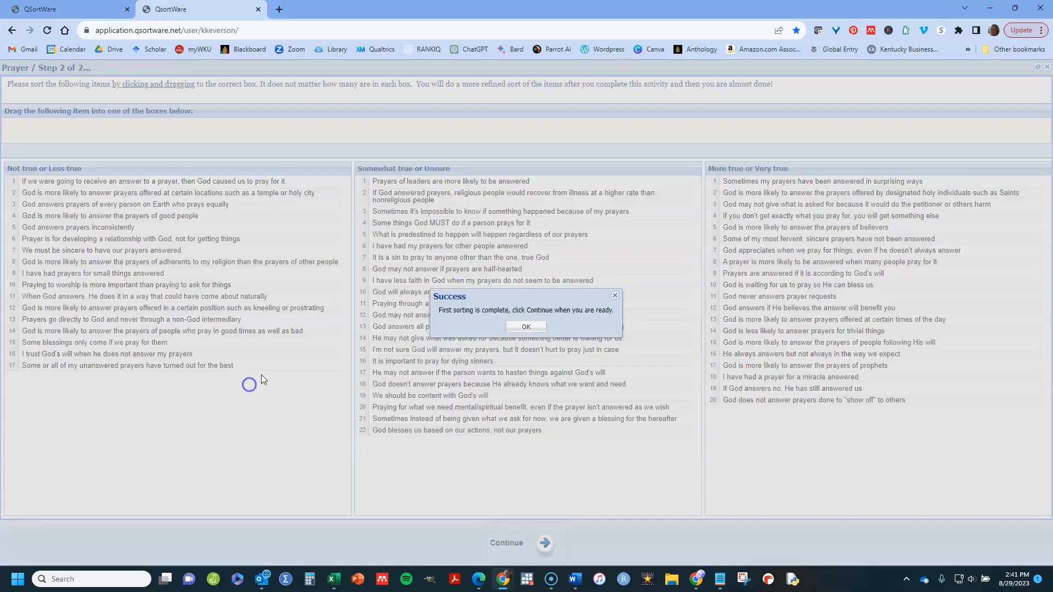
{"action": "left_click", "coordinate": [525, 328]}
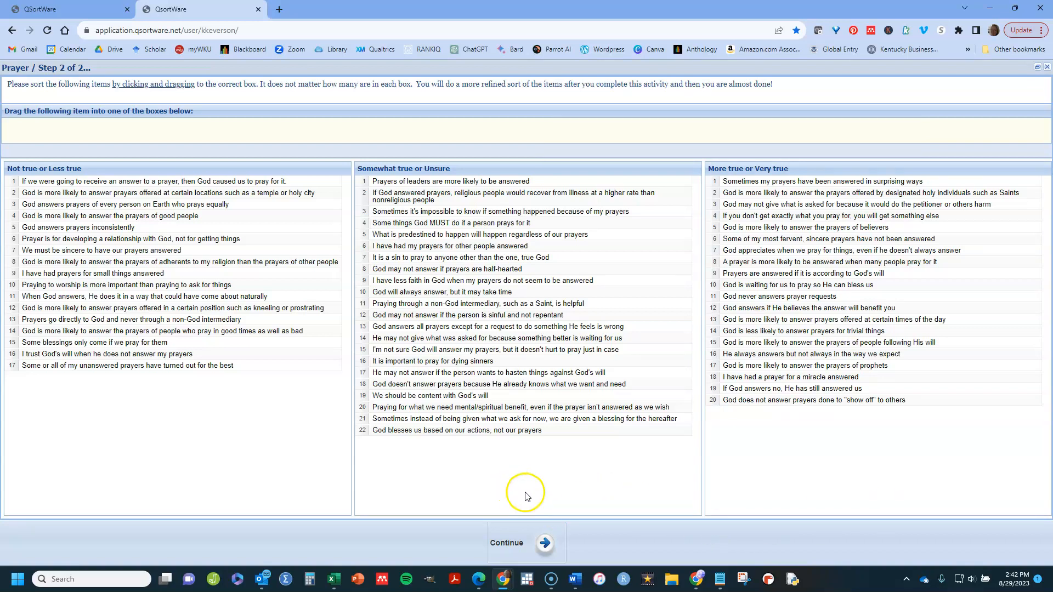
{"action": "left_click", "coordinate": [528, 547]}
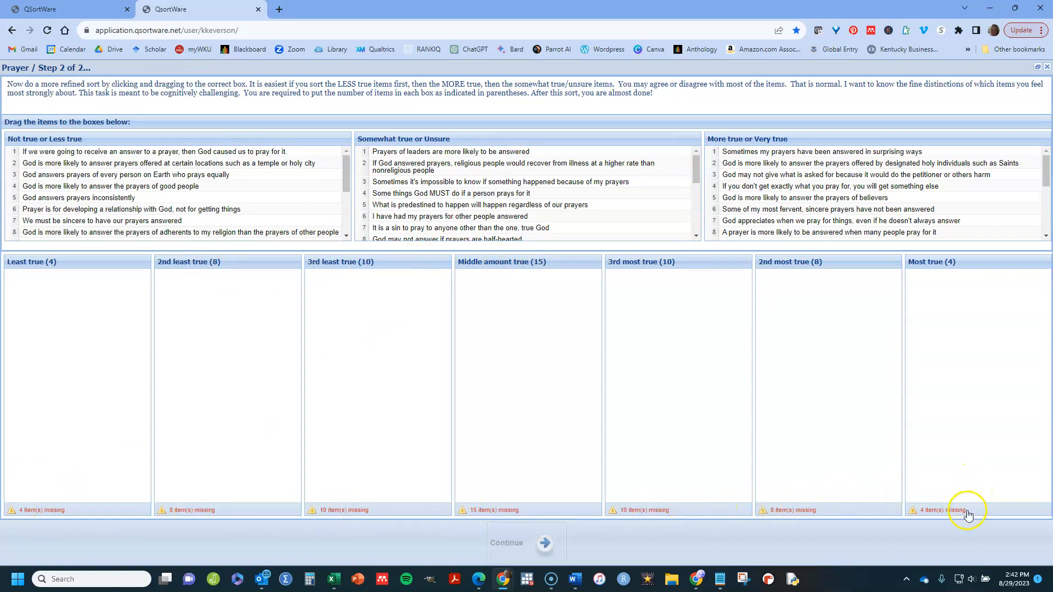
Place the first four Not true or Less true statements in Least true and the next three in 2nd least true
{"action": "left_click_drag", "start_coordinate": [30, 151], "coordinate": [24, 299]}
{"action": "left_click_drag", "start_coordinate": [50, 156], "coordinate": [31, 301]}
{"action": "left_click_drag", "start_coordinate": [55, 155], "coordinate": [47, 310]}
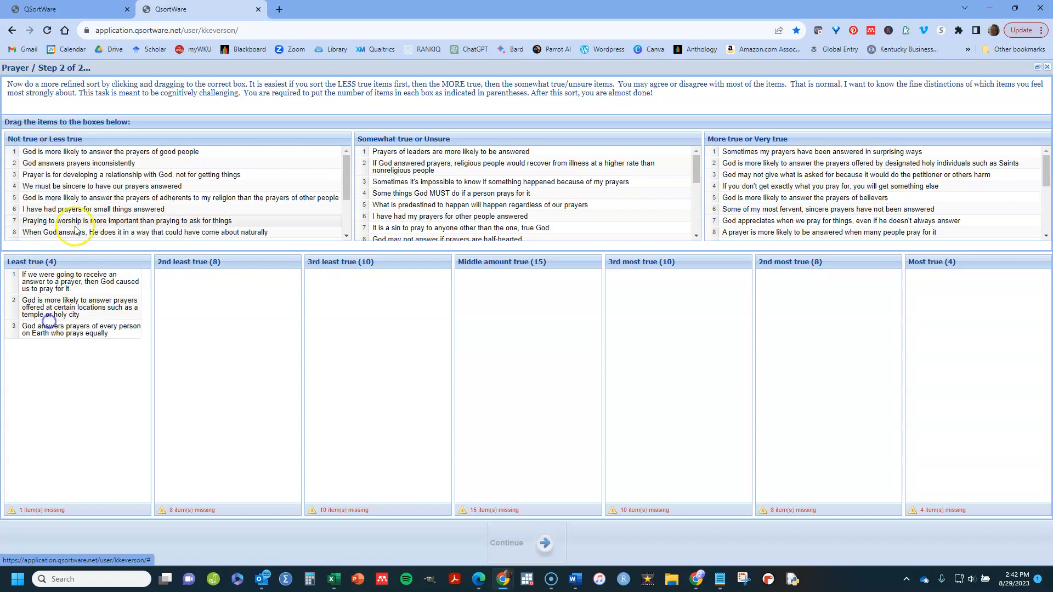
{"action": "left_click_drag", "start_coordinate": [69, 152], "coordinate": [88, 337]}
{"action": "left_click_drag", "start_coordinate": [143, 151], "coordinate": [234, 291]}
{"action": "left_click_drag", "start_coordinate": [183, 153], "coordinate": [220, 299]}
{"action": "left_click_drag", "start_coordinate": [170, 152], "coordinate": [200, 324]}
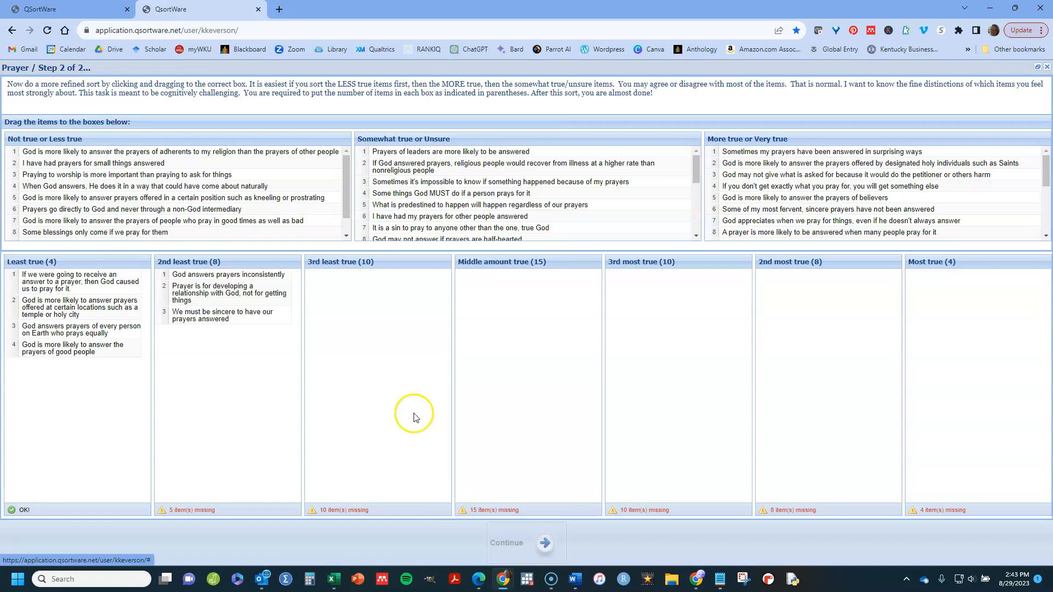
Close the participant survey and review the saved submissions of the Prayer procedure in the admin settings
{"action": "left_click", "coordinate": [258, 10]}
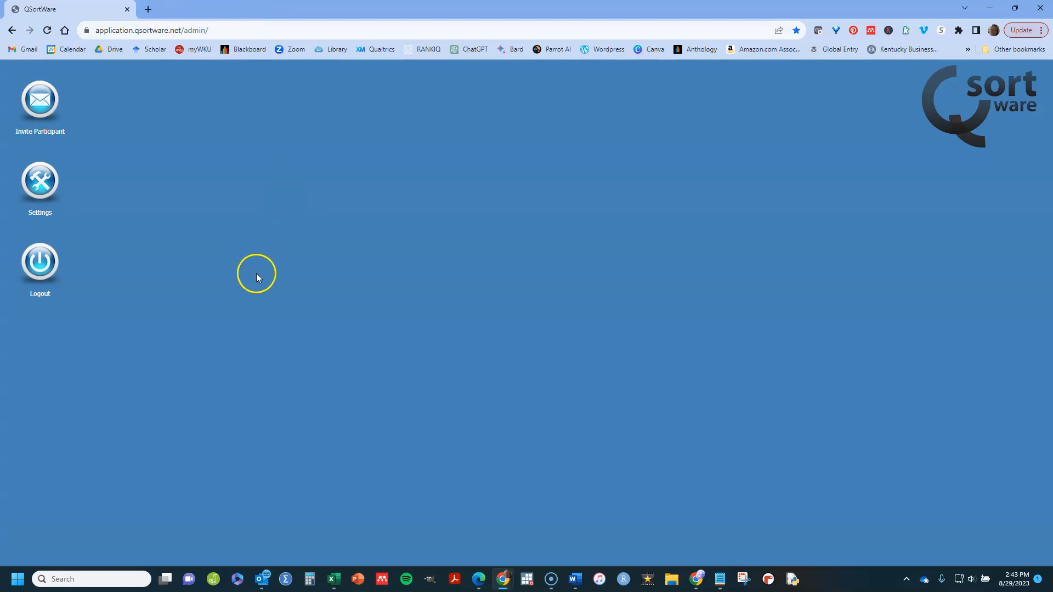
{"action": "left_click", "coordinate": [43, 183]}
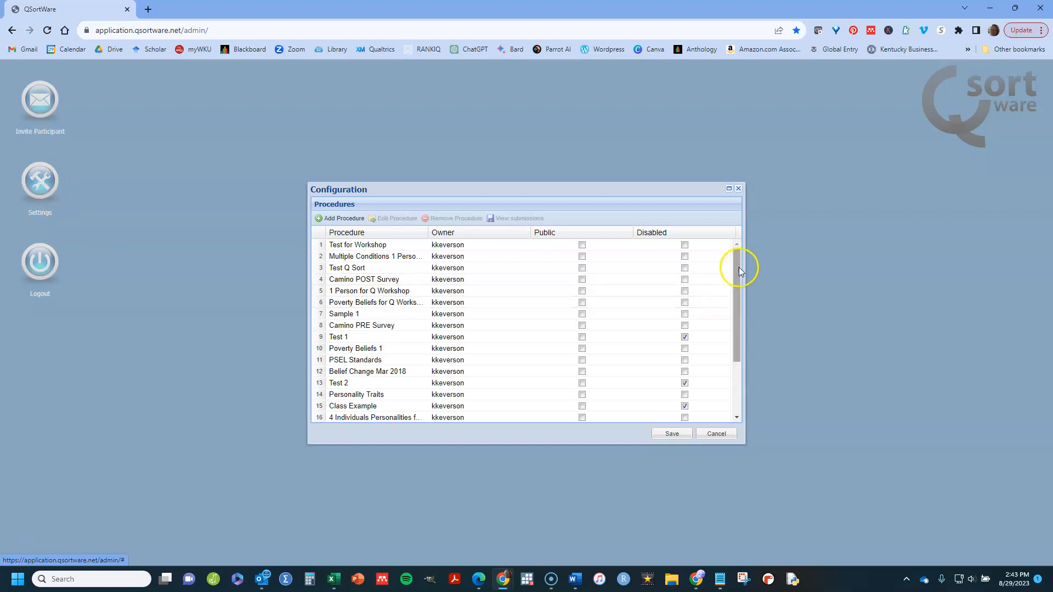
{"action": "left_click_drag", "start_coordinate": [739, 268], "coordinate": [734, 340]}
{"action": "left_click", "coordinate": [370, 406]}
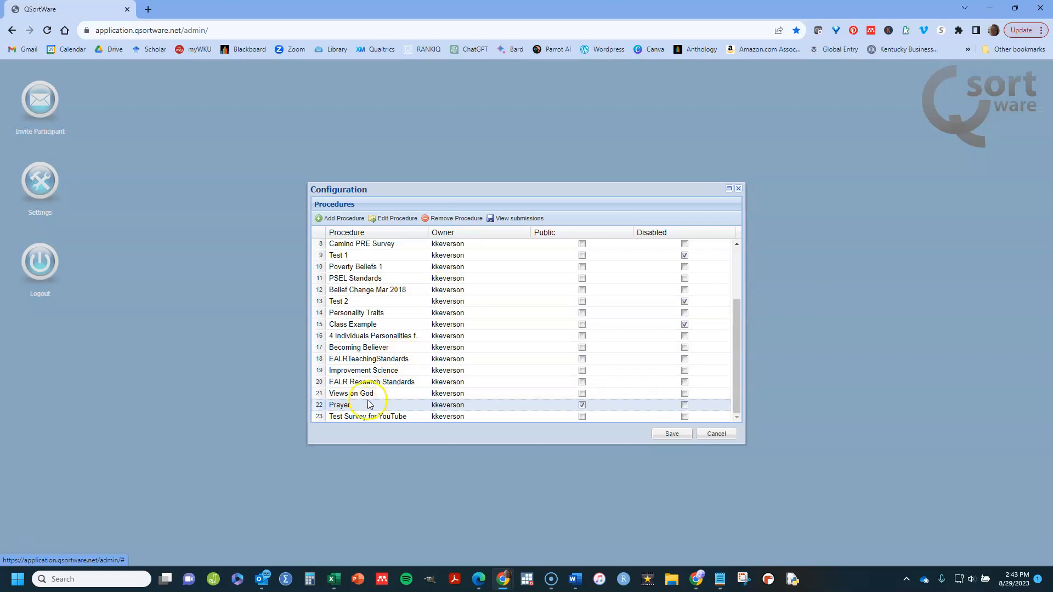
{"action": "left_click", "coordinate": [519, 219]}
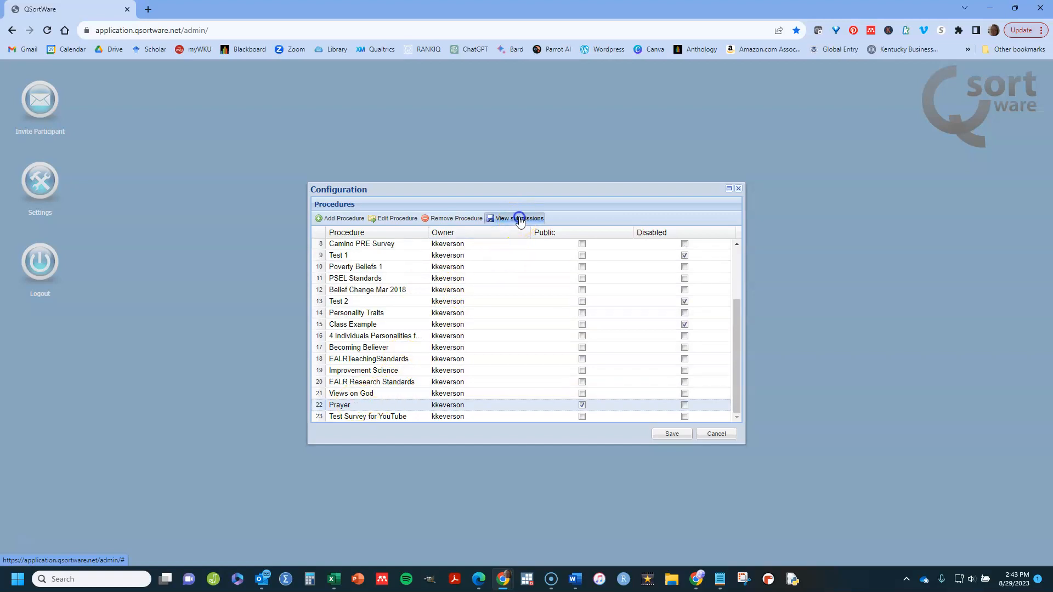
{"action": "left_click_drag", "start_coordinate": [738, 257], "coordinate": [731, 228]}
{"action": "left_click", "coordinate": [662, 246]}
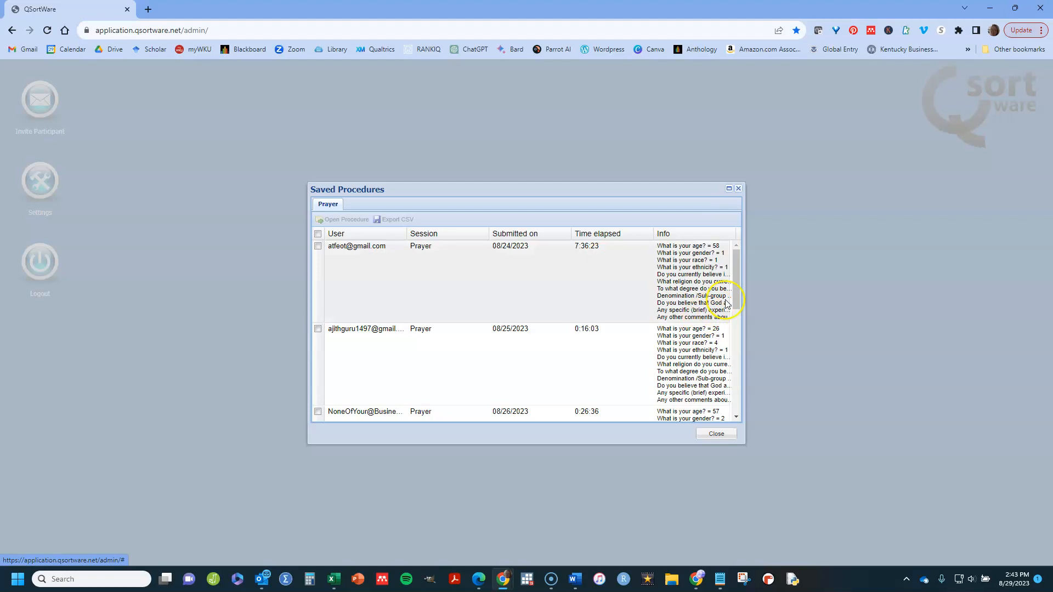
{"action": "left_click_drag", "start_coordinate": [735, 265], "coordinate": [728, 242]}
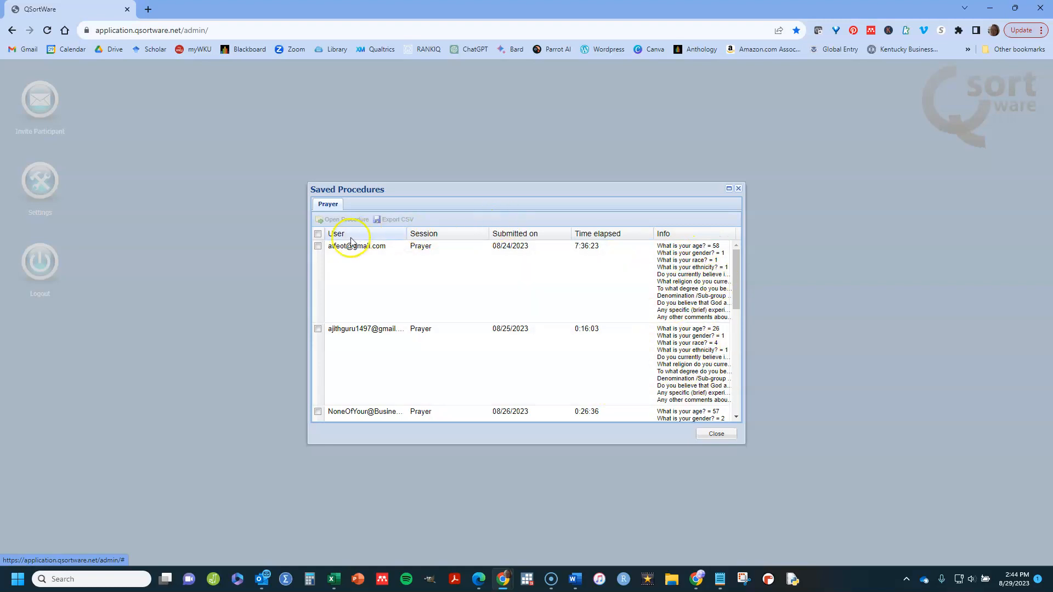
Export all Prayer submissions as CSV, saving the zipped file export_csv in the LTM for R Workshop folder
{"action": "left_click", "coordinate": [317, 234]}
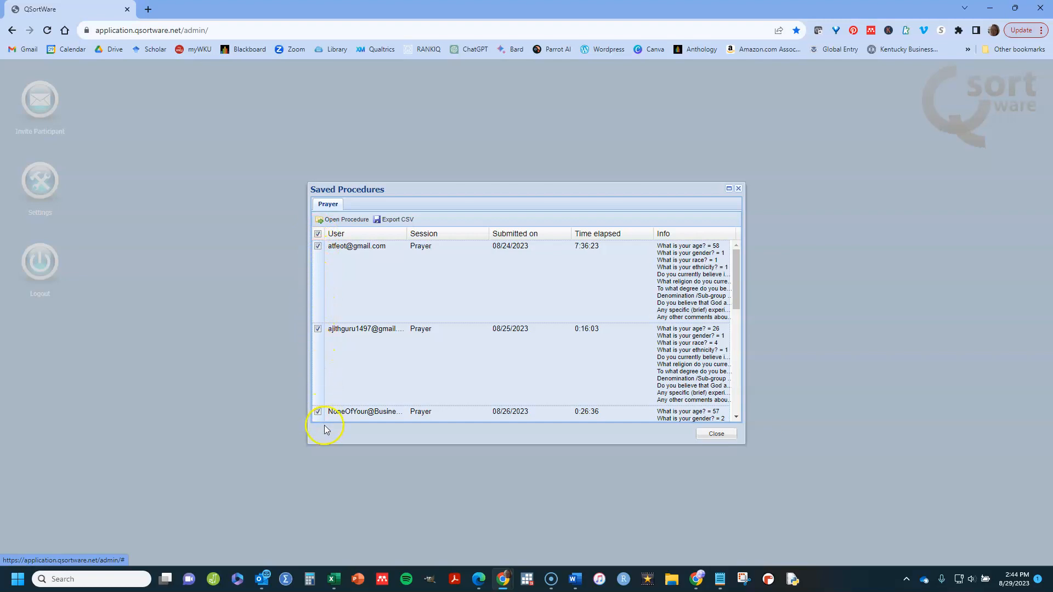
{"action": "left_click", "coordinate": [398, 220]}
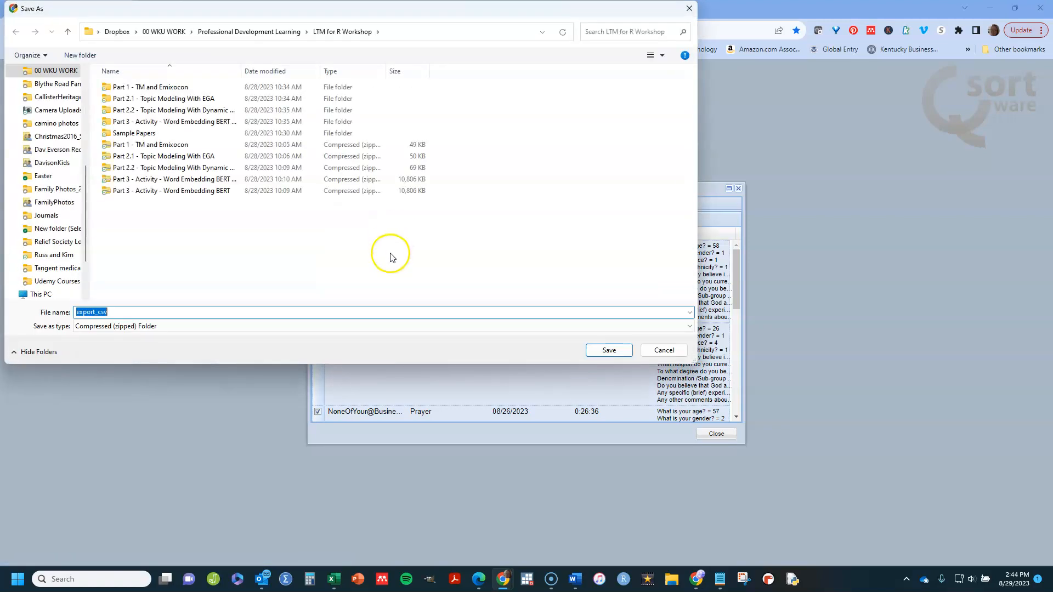
{"action": "left_click", "coordinate": [608, 350]}
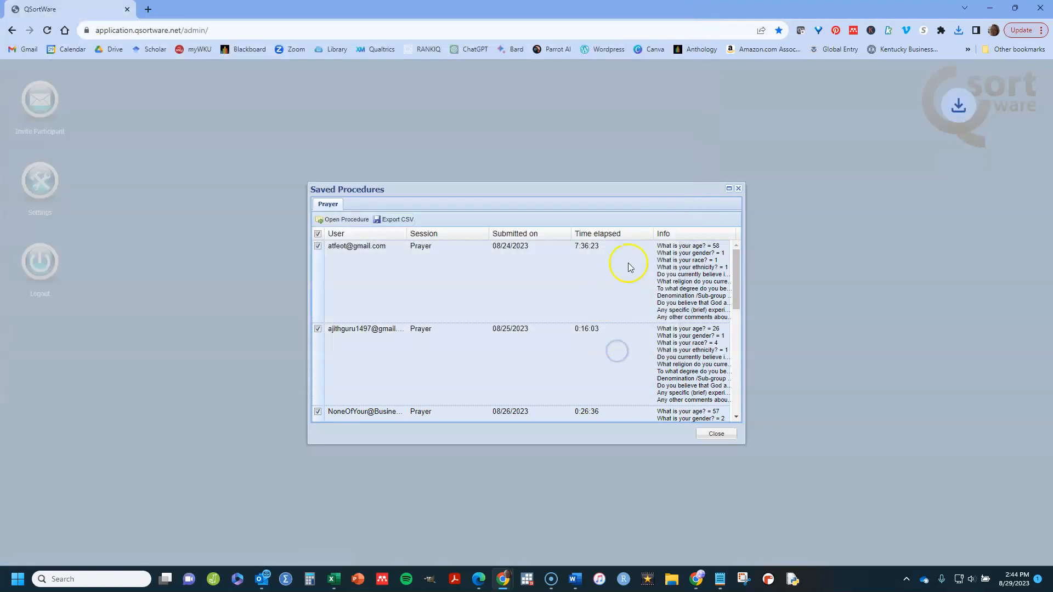
Open the exported_data file in Excel, widen column A to fit the participant e-mail addresses, and maximize the workbook window
{"action": "left_click", "coordinate": [834, 55]}
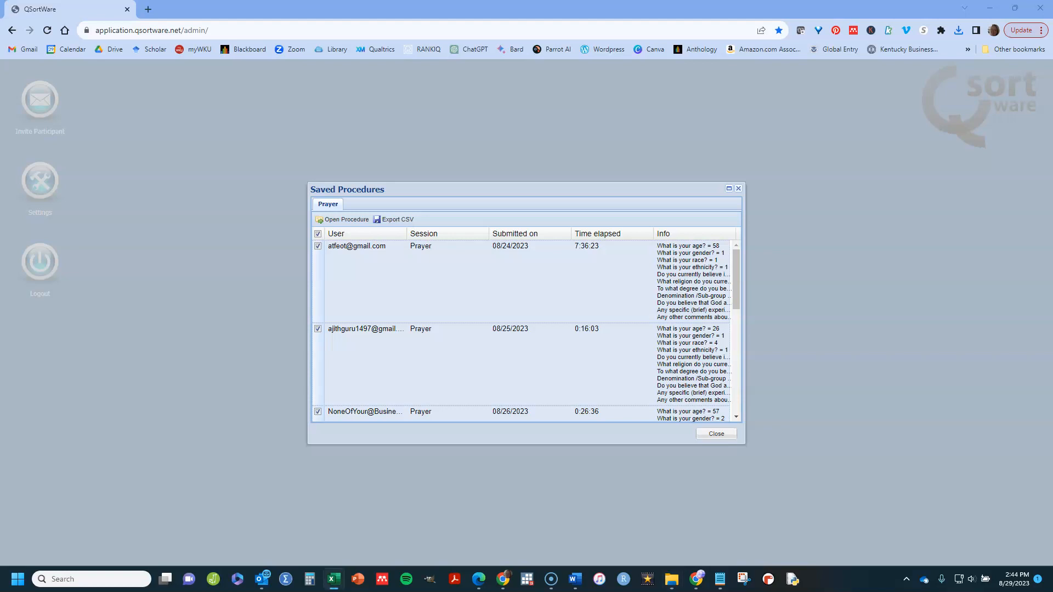
{"action": "left_click_drag", "start_coordinate": [1052, 134], "coordinate": [311, 73]}
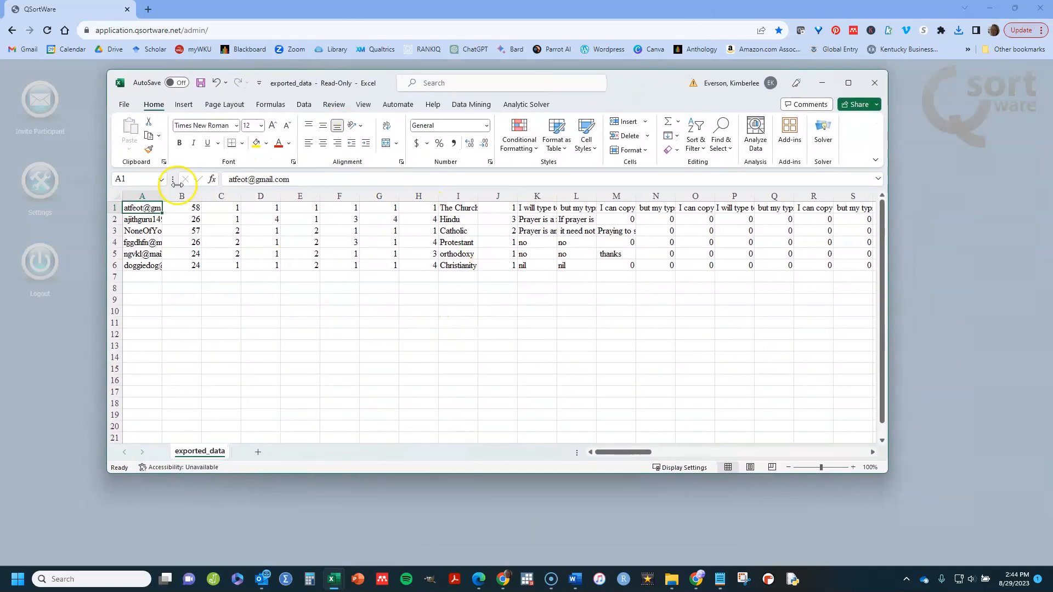
{"action": "left_click_drag", "start_coordinate": [161, 191], "coordinate": [256, 192]}
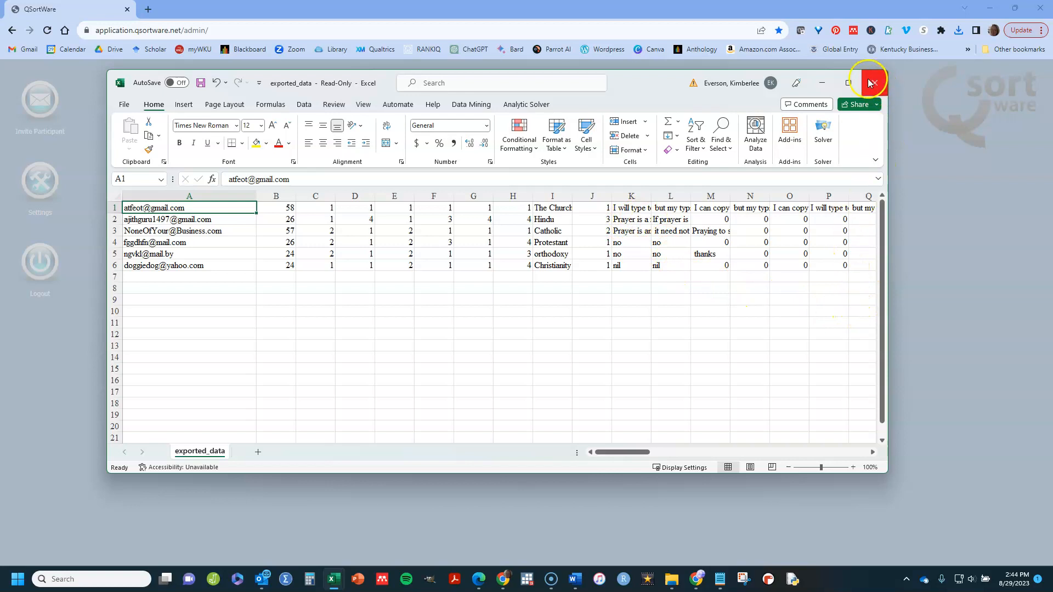
{"action": "left_click", "coordinate": [848, 83]}
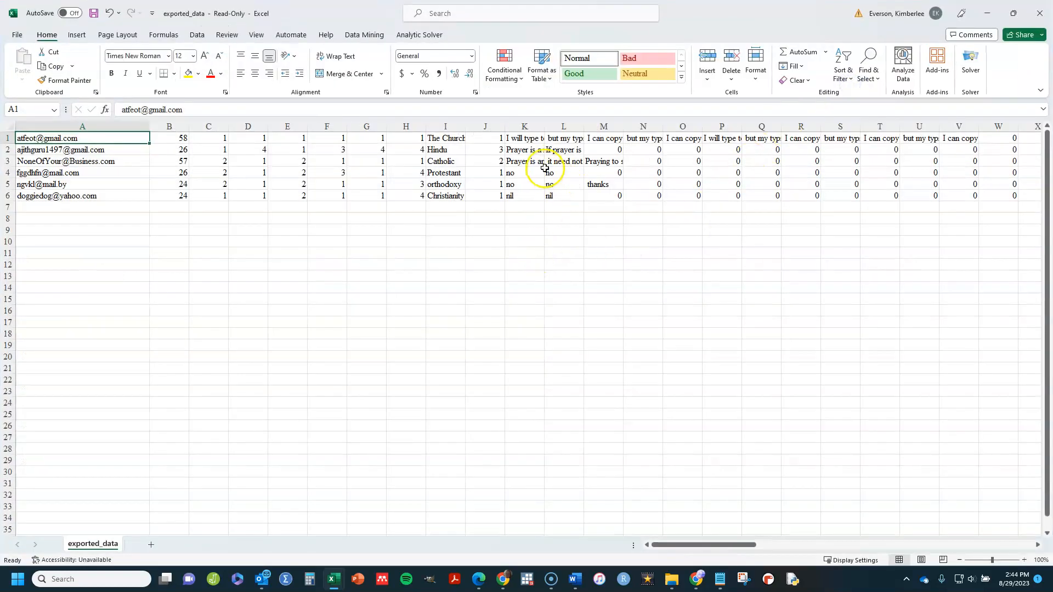
Examine the participants' free-text comments in columns K to M, reading the full entries in rows 3 to 5
{"action": "left_click", "coordinate": [562, 161]}
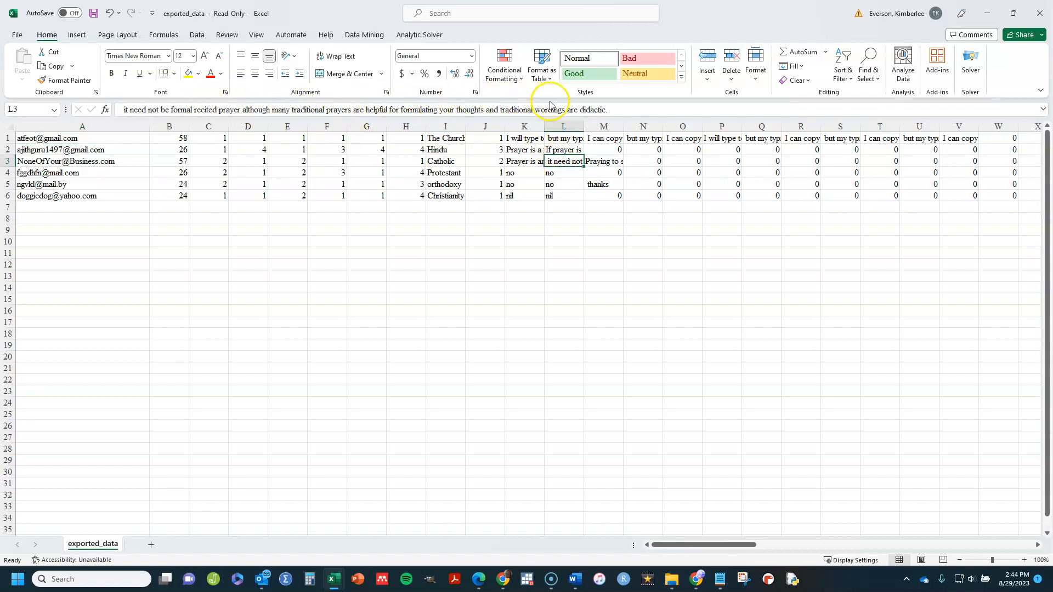
{"action": "left_click", "coordinate": [597, 161]}
{"action": "left_click", "coordinate": [560, 169]}
{"action": "left_click", "coordinate": [600, 160]}
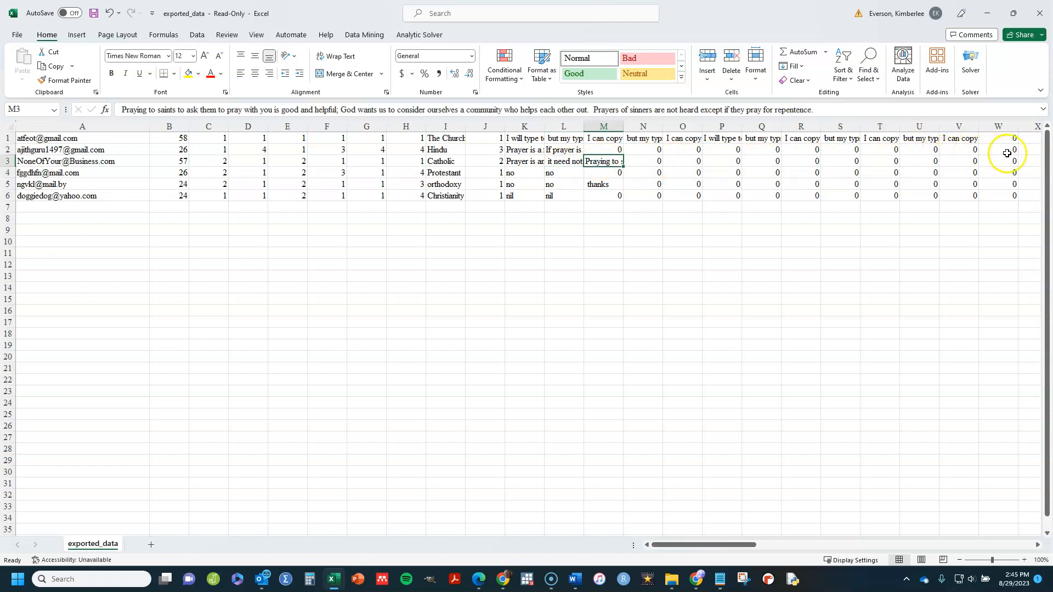
{"action": "left_click", "coordinate": [517, 183]}
{"action": "left_click", "coordinate": [550, 181]}
{"action": "left_click", "coordinate": [599, 184]}
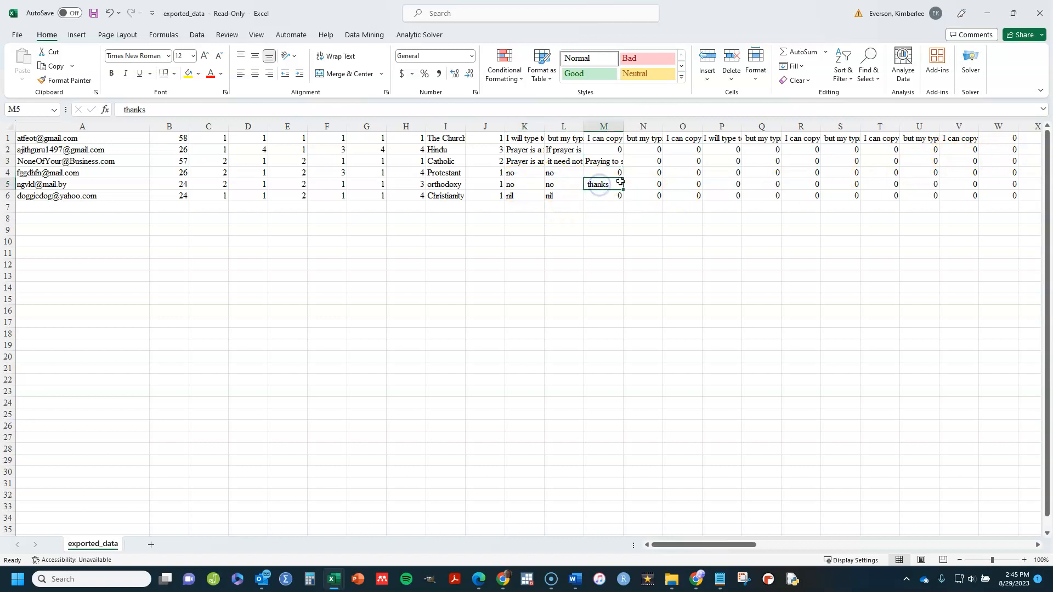
{"action": "left_click", "coordinate": [613, 173]}
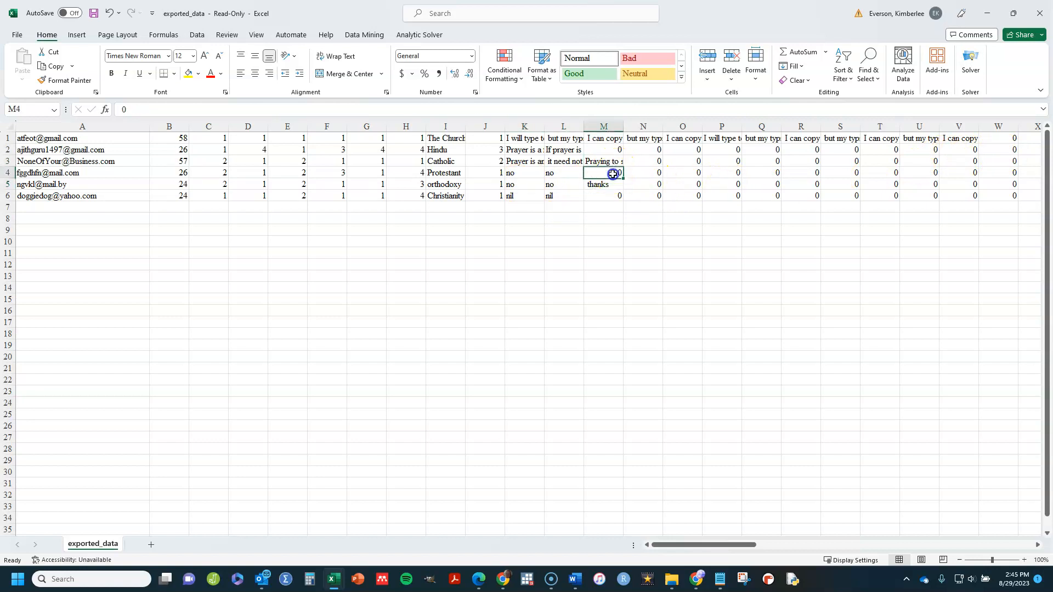
{"action": "left_click", "coordinate": [605, 185]}
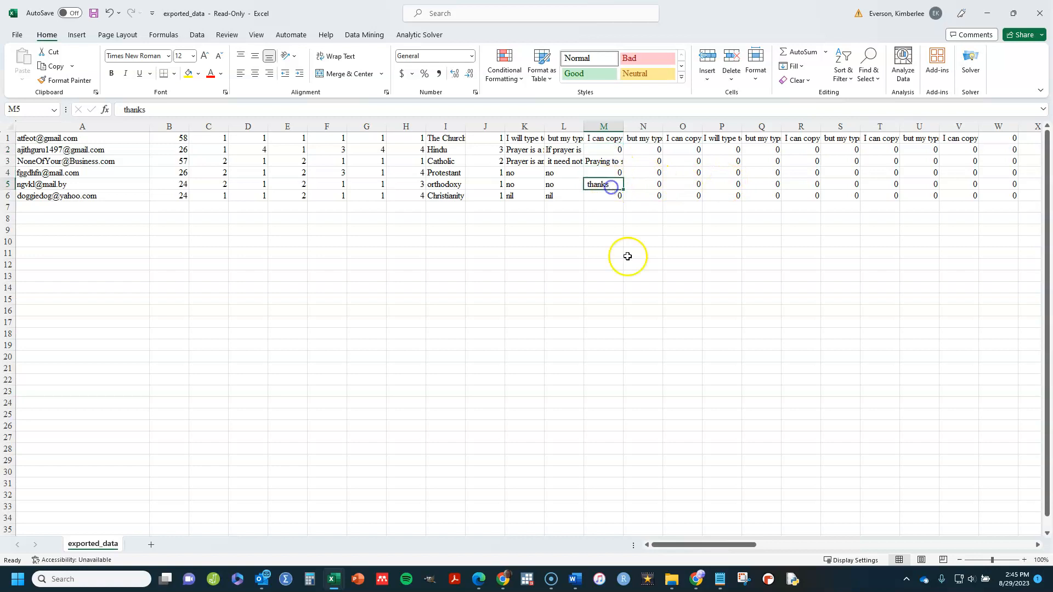
Review the numeric sort values in the far columns up to CN, and close exported_data without saving the changes
{"action": "left_click_drag", "start_coordinate": [665, 545], "coordinate": [1001, 515]}
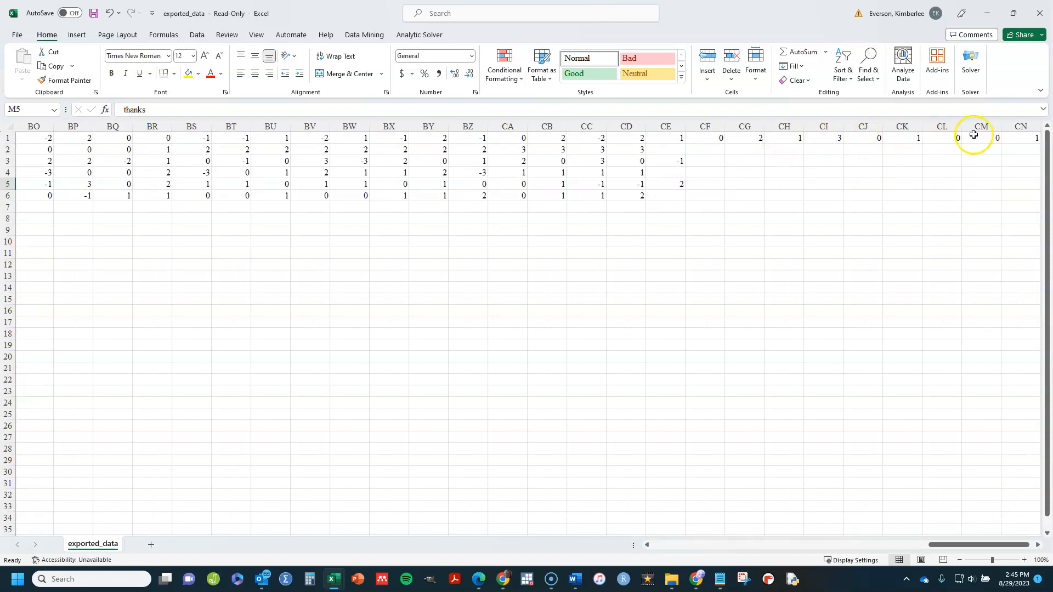
{"action": "left_click_drag", "start_coordinate": [938, 544], "coordinate": [611, 561]}
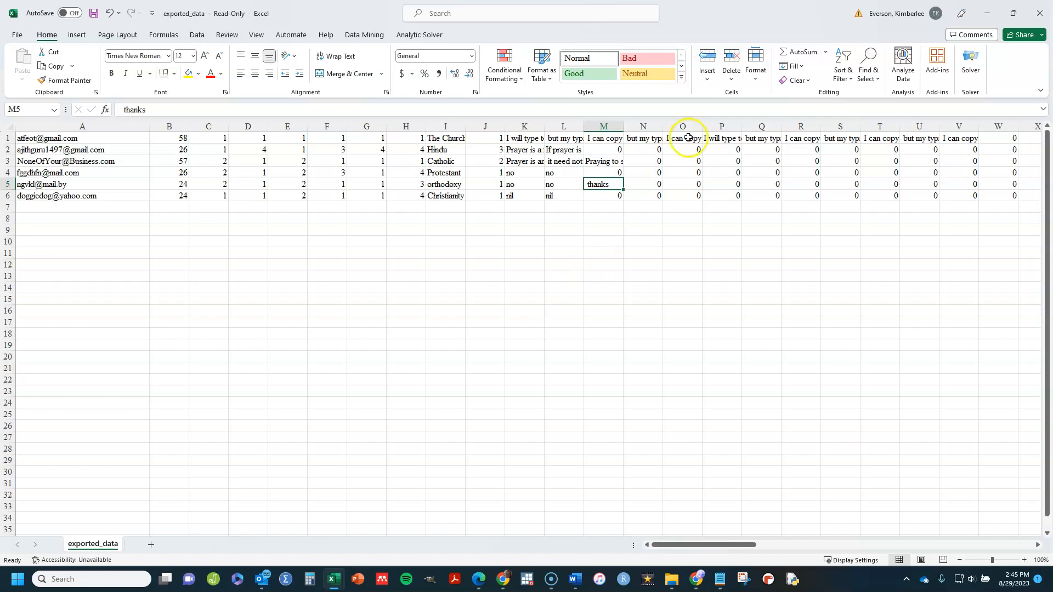
{"action": "left_click", "coordinate": [1032, 16]}
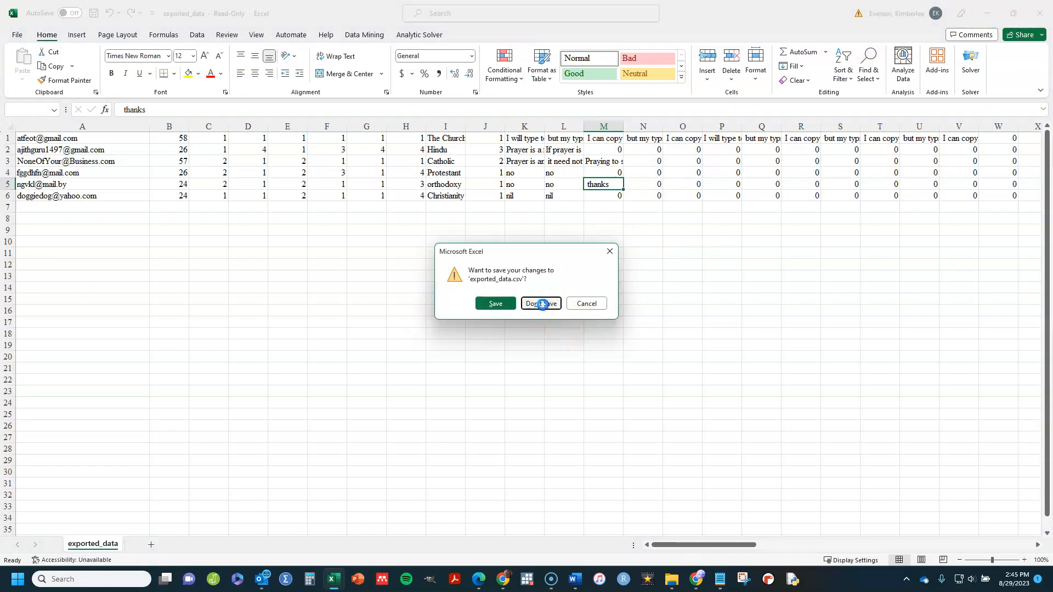
{"action": "left_click", "coordinate": [542, 303]}
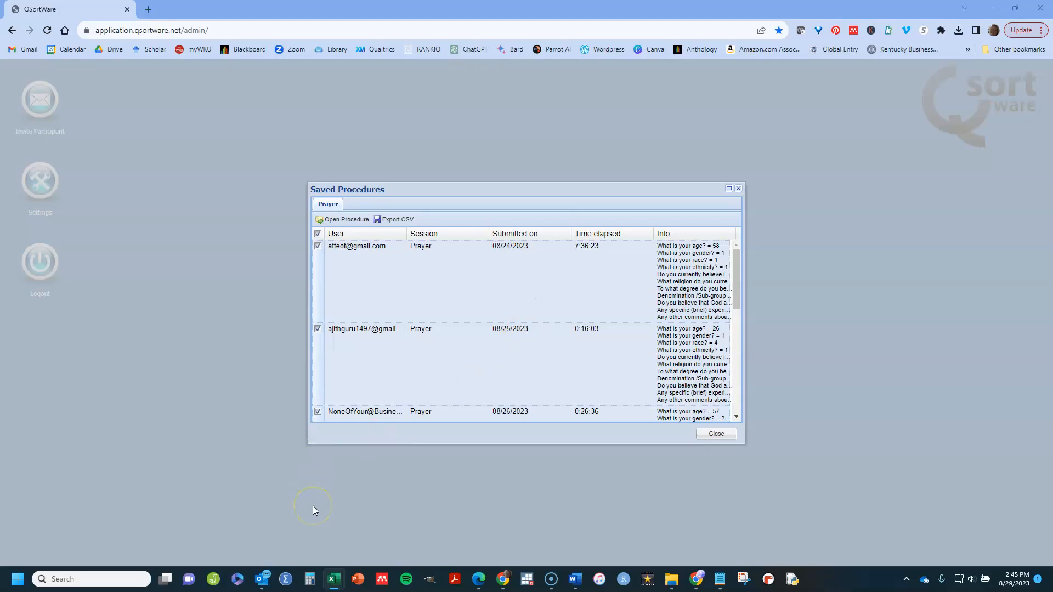